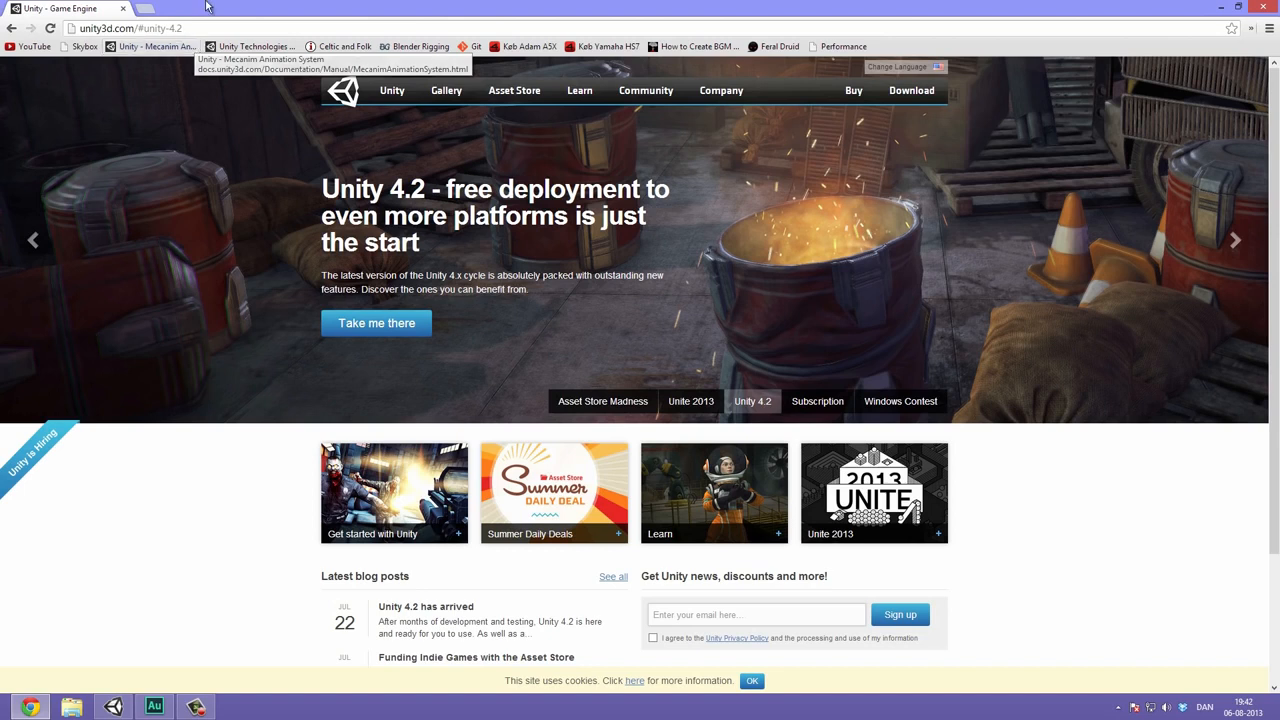
drag(506, 246, 295, 172)
click(430, 245)
click(295, 172)
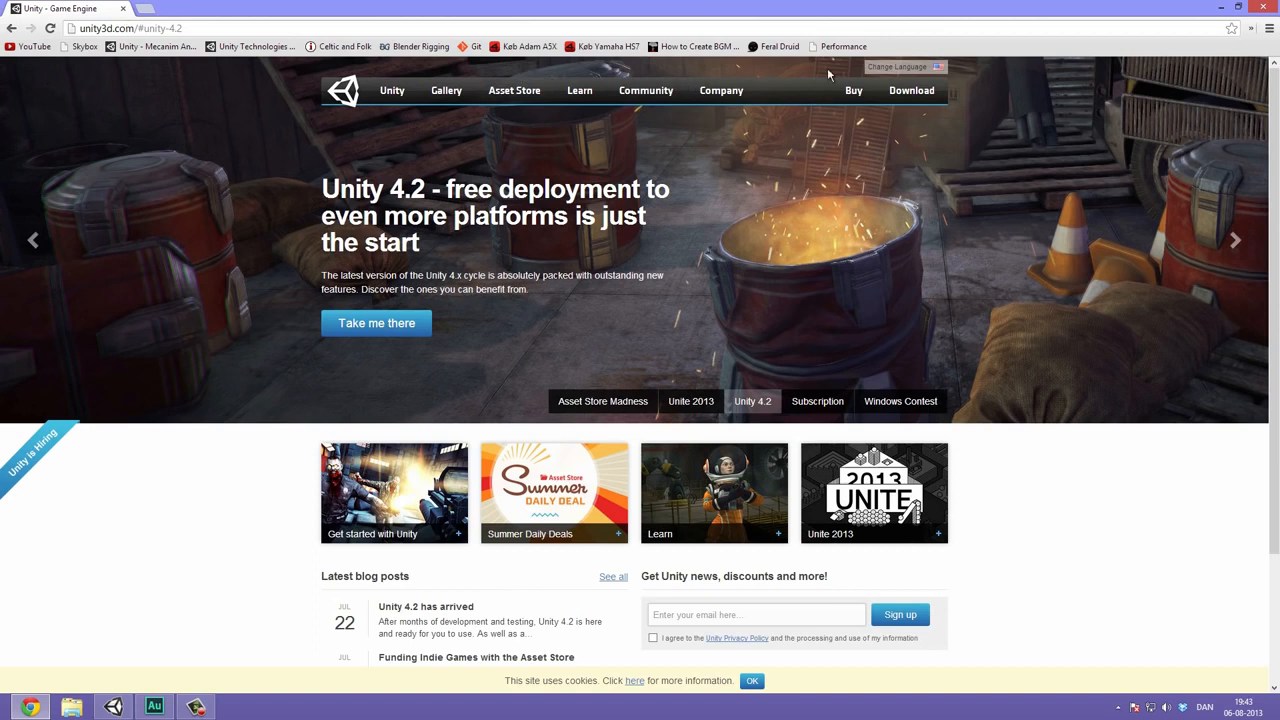
- Open the download page of the Unity website
click(912, 91)
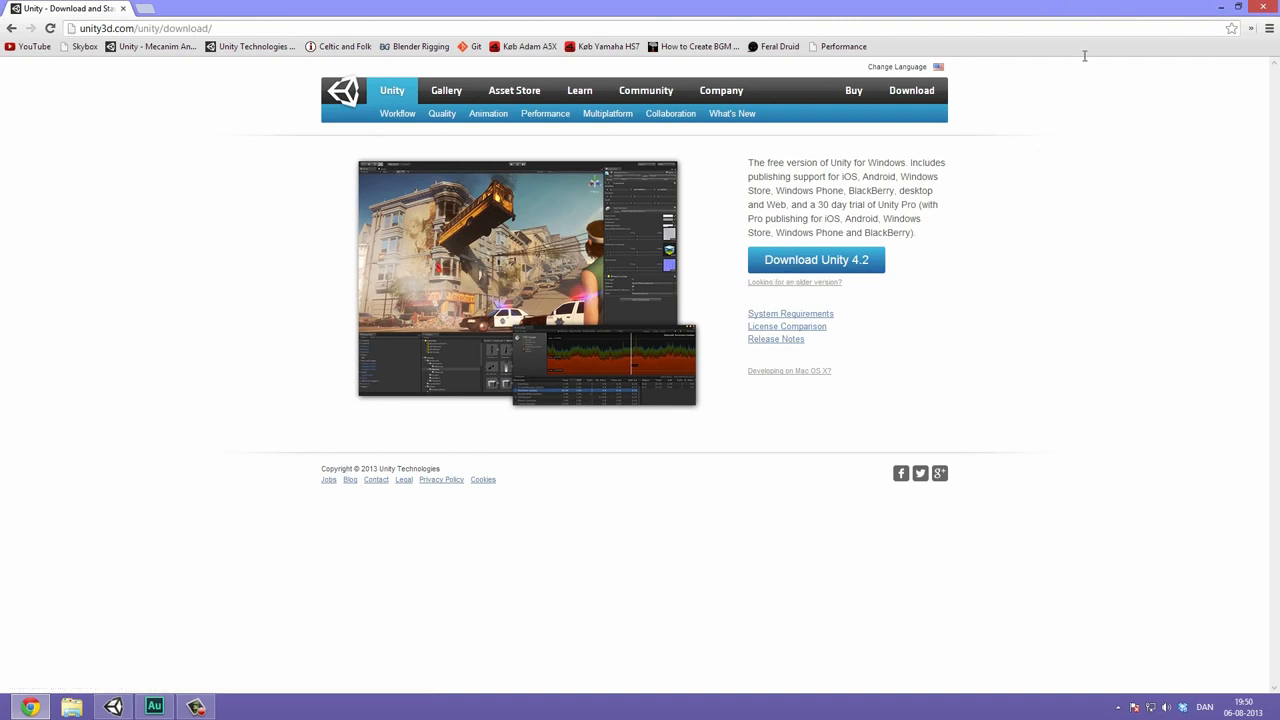
- Switch to the Unity editor and play-test the Test scene by rolling the ball both ways and jumping, ending with play mode stopped
click(1222, 7)
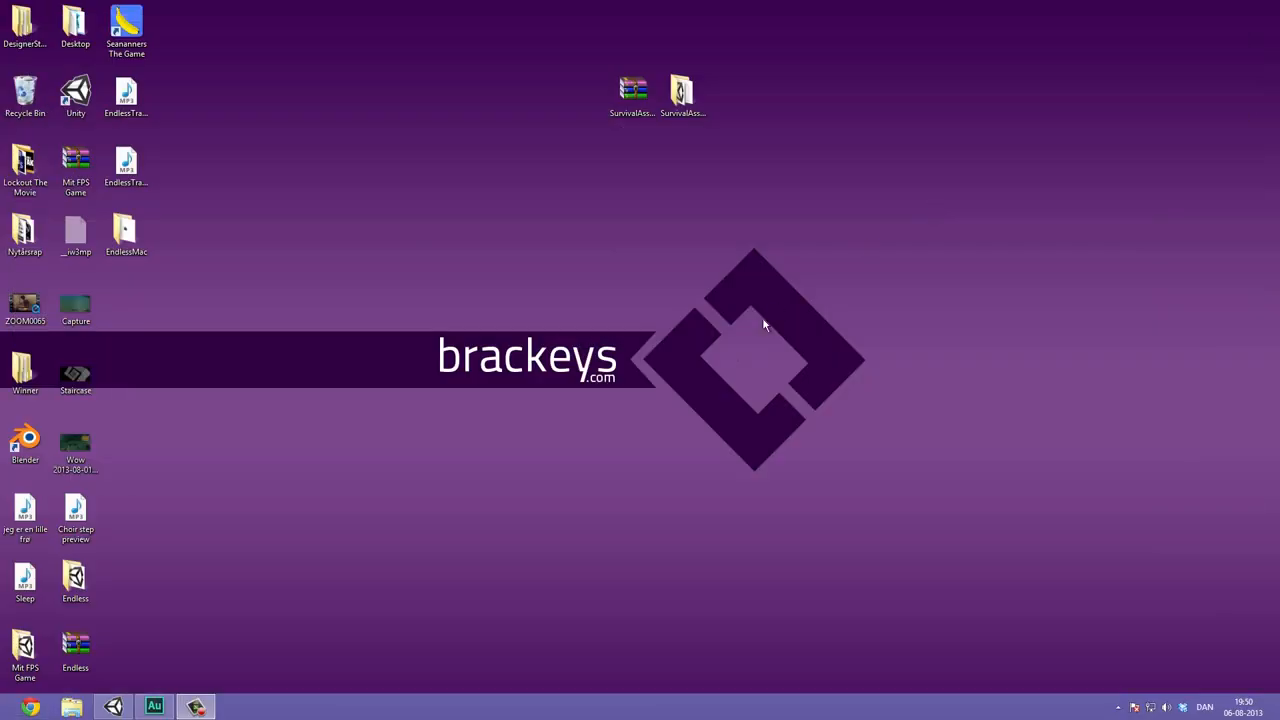
click(114, 707)
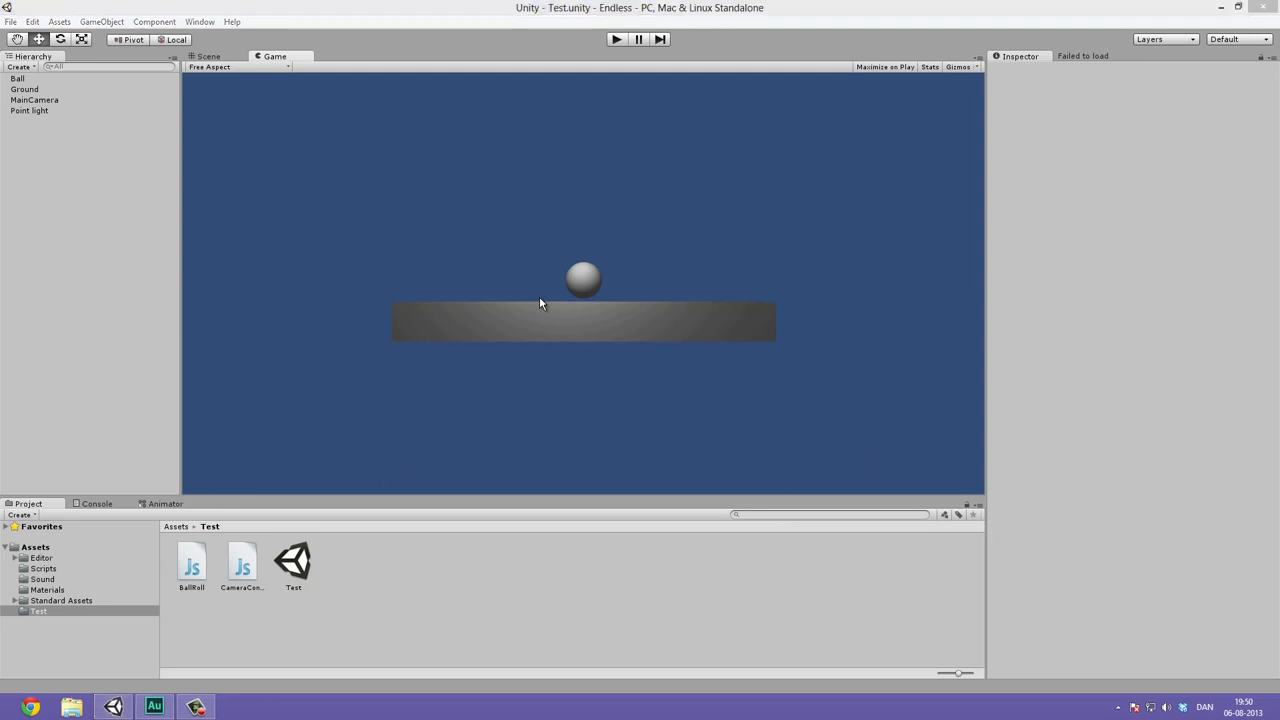
click(616, 39)
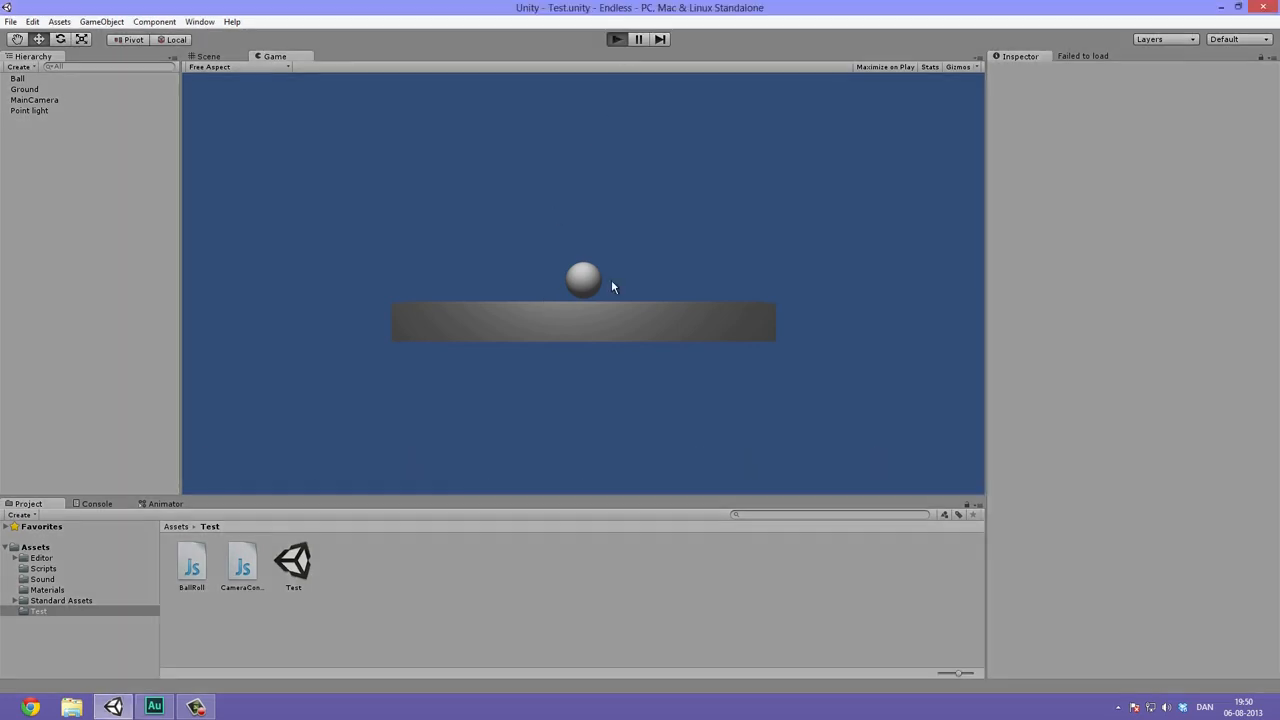
key(d)
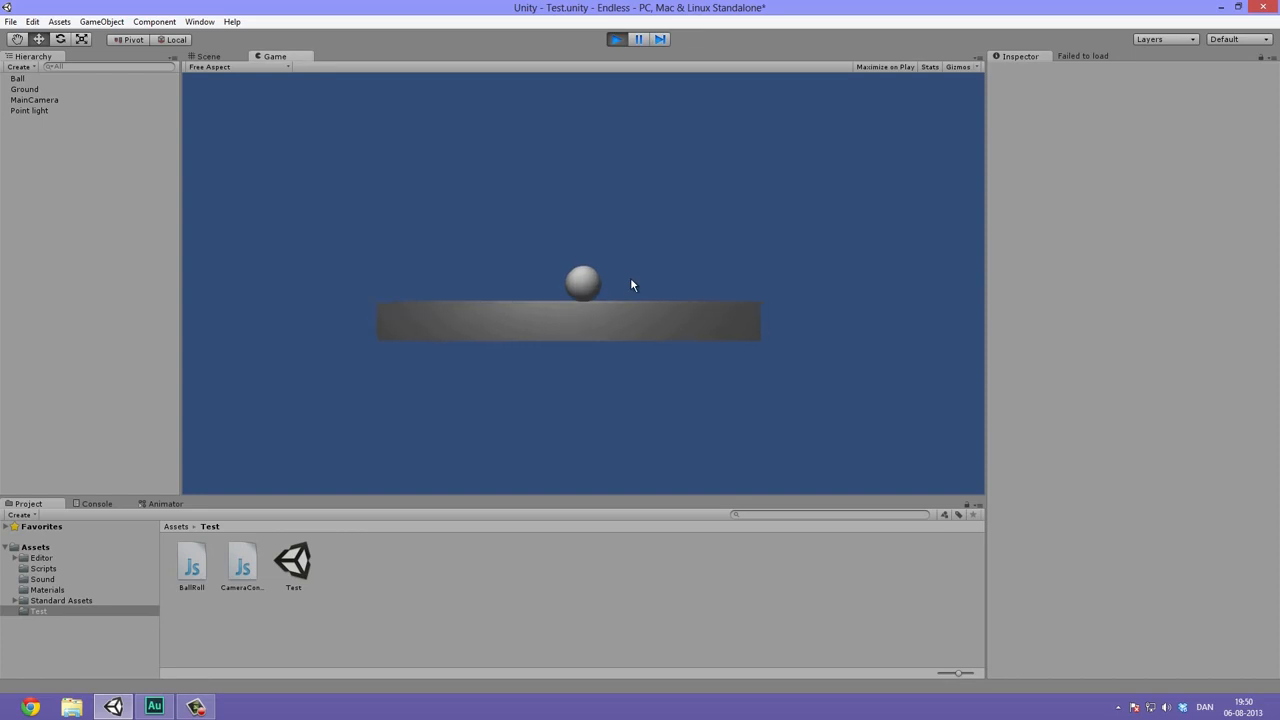
key(a)
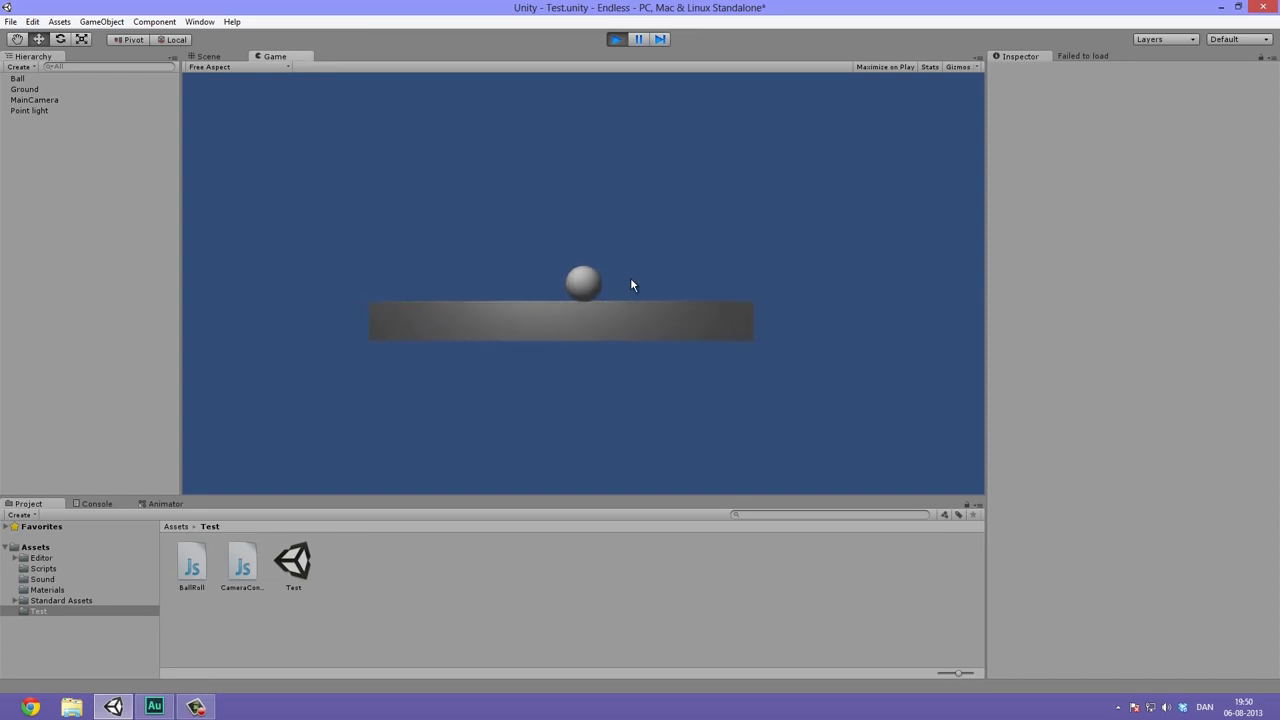
key(d)
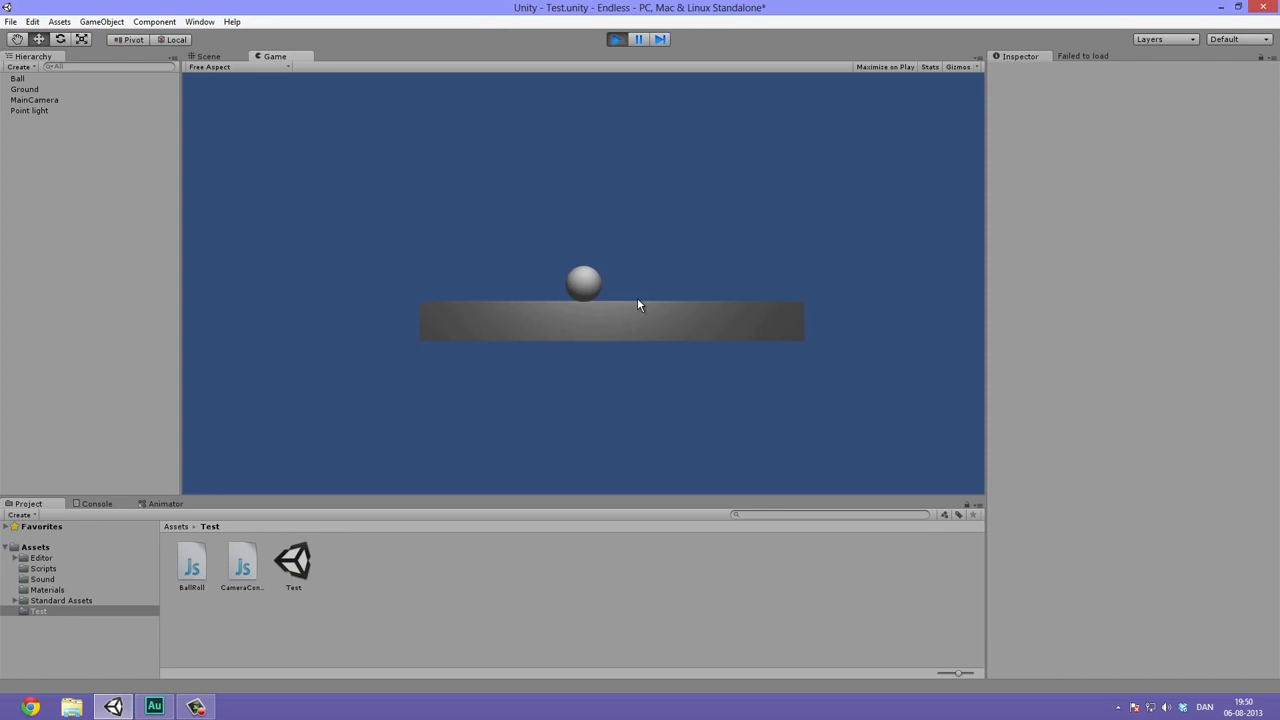
key(space)
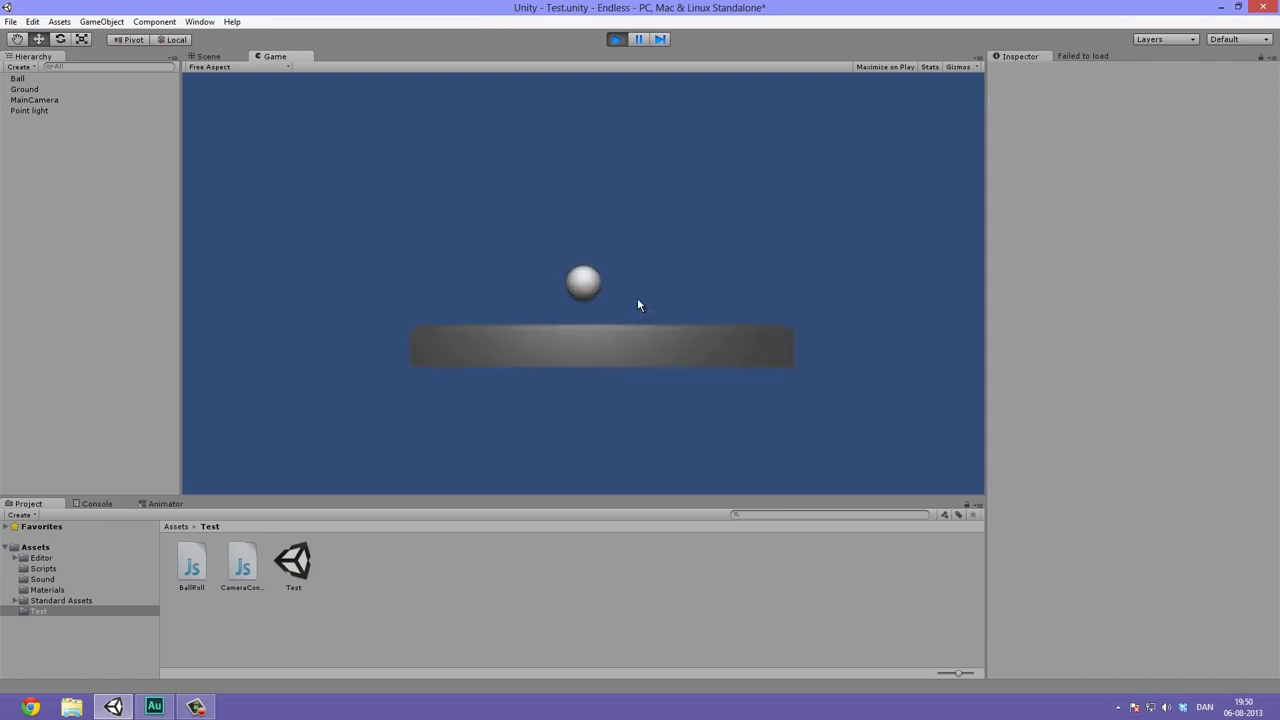
click(615, 39)
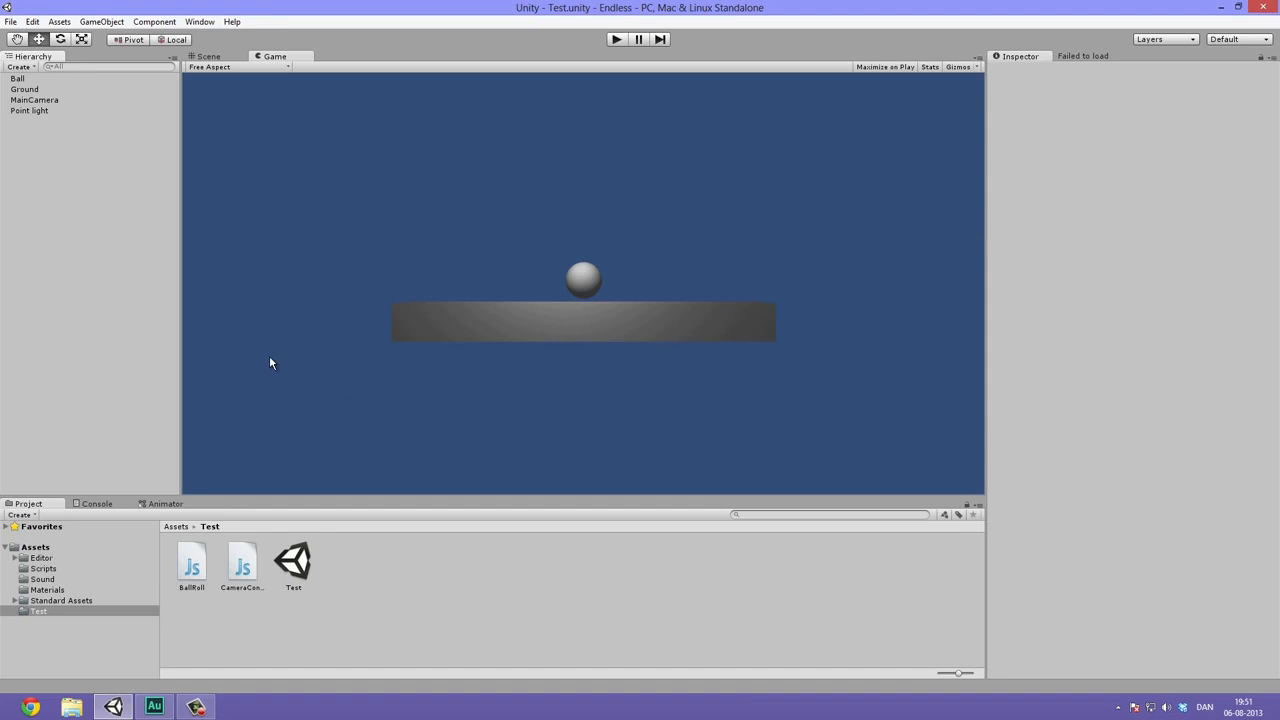
- Start a new project and browse to the Dropbox folder for its location
click(12, 22)
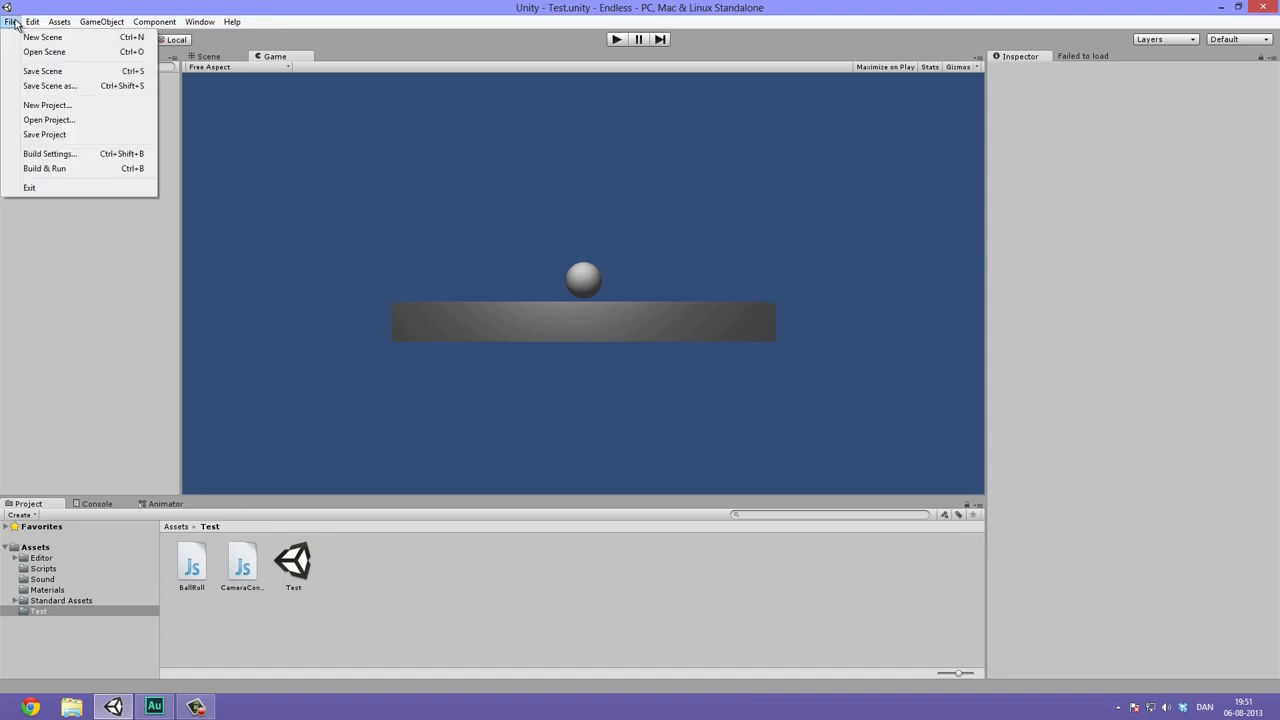
click(40, 105)
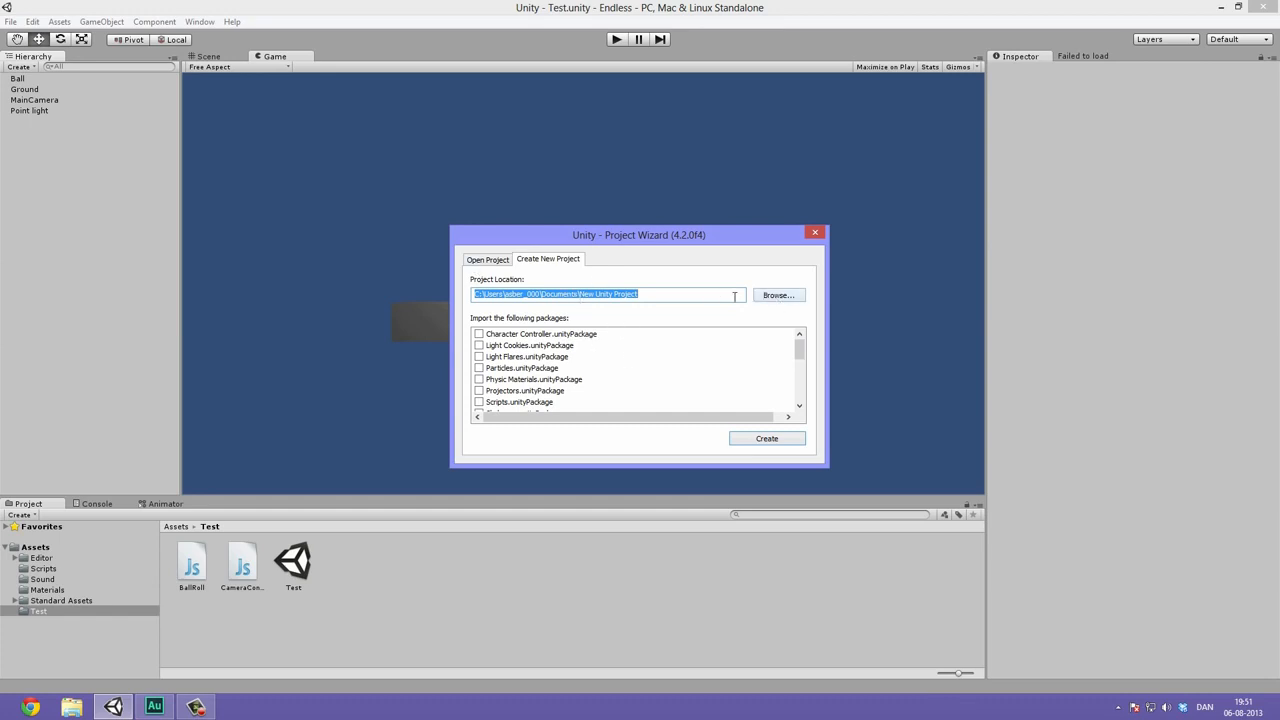
click(779, 298)
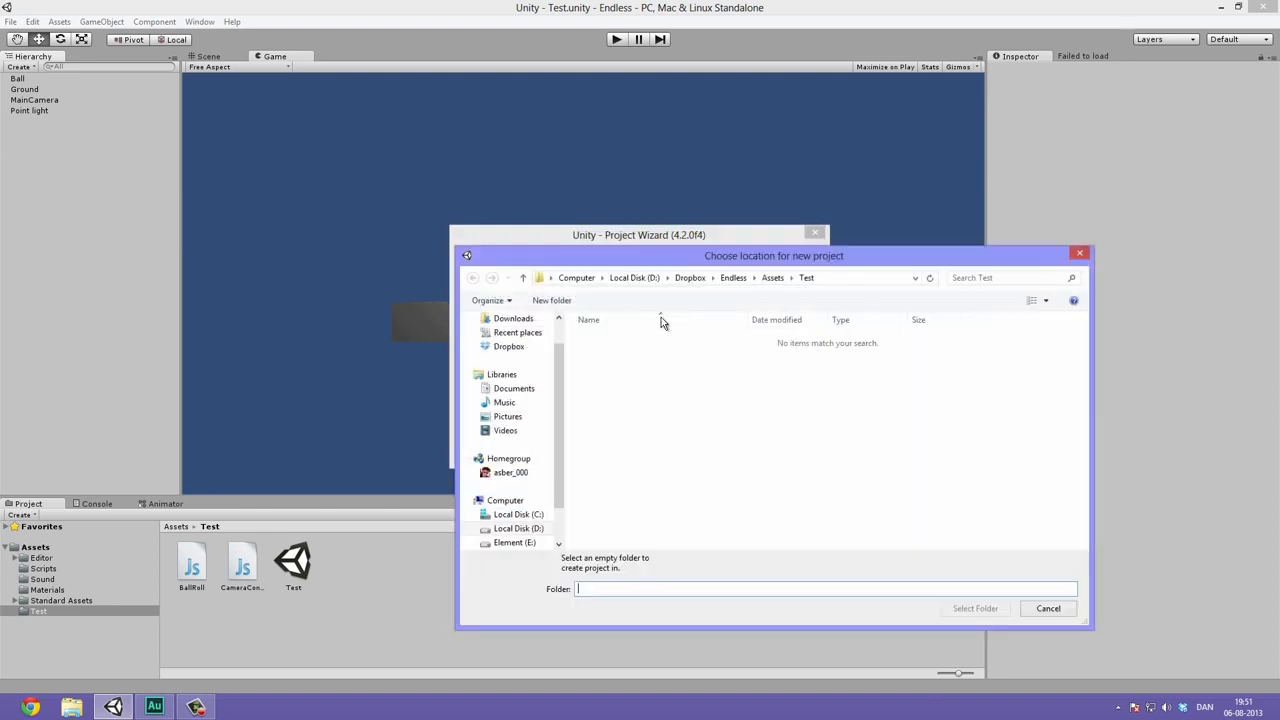
click(510, 346)
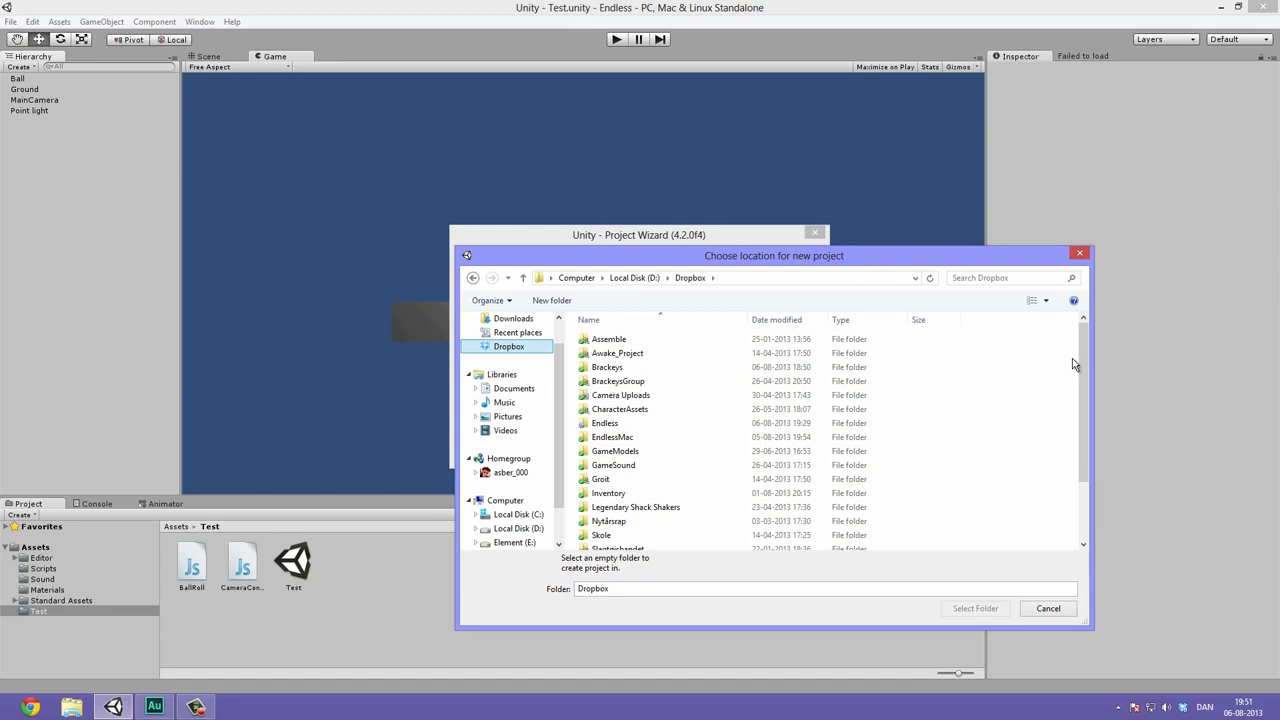
- Create a folder named MakeAGame inside Dropbox and select it as the new project's location
scroll(1036, 380, down, 2)
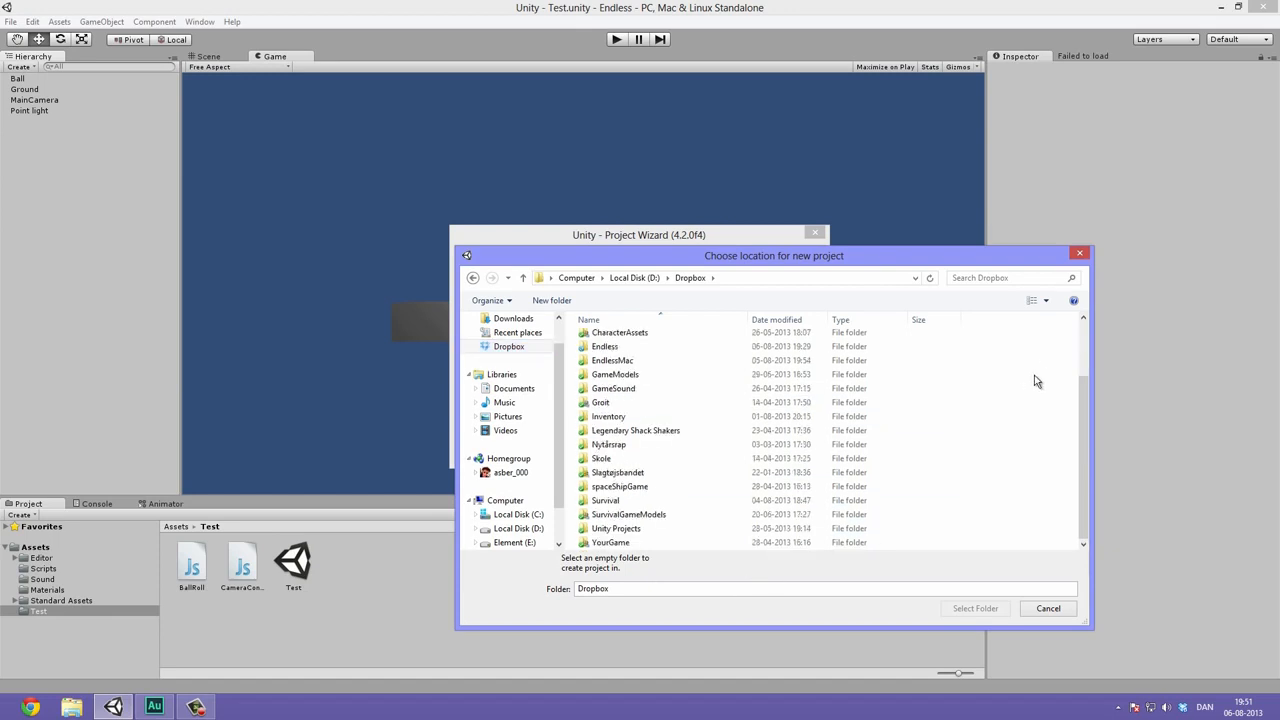
right_click(992, 493)
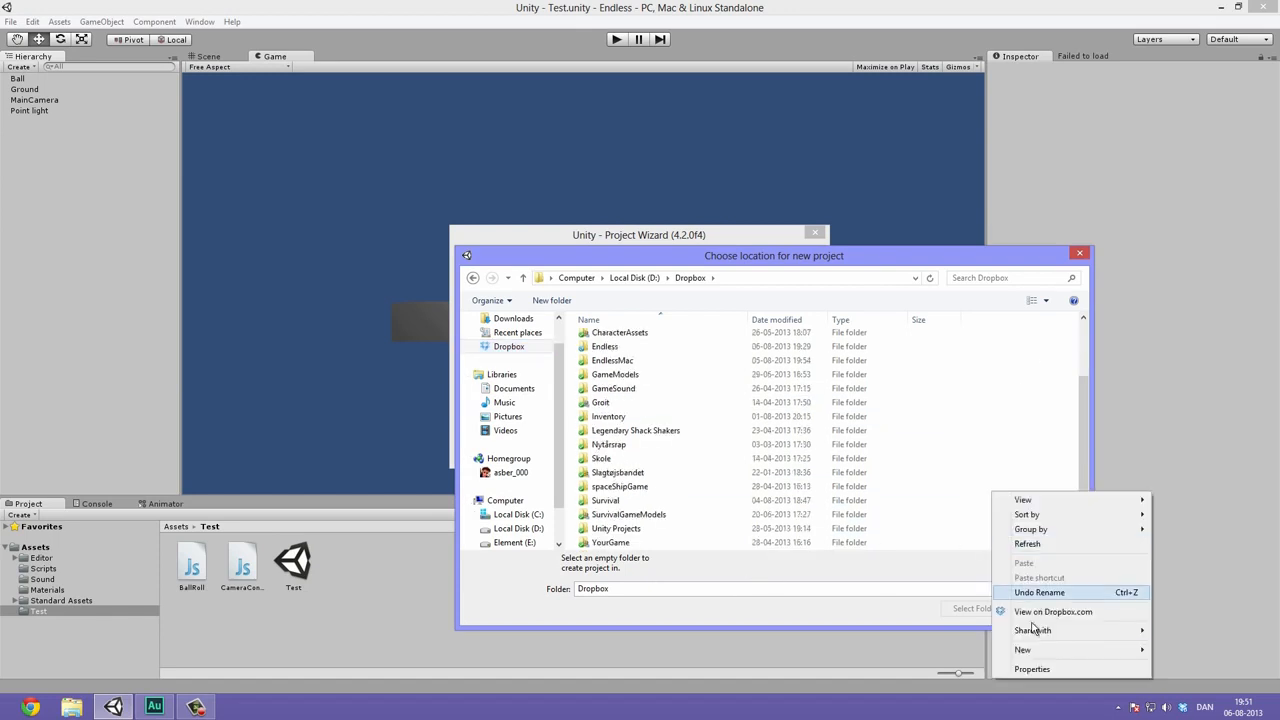
mouse_move(1035, 652)
click(1187, 545)
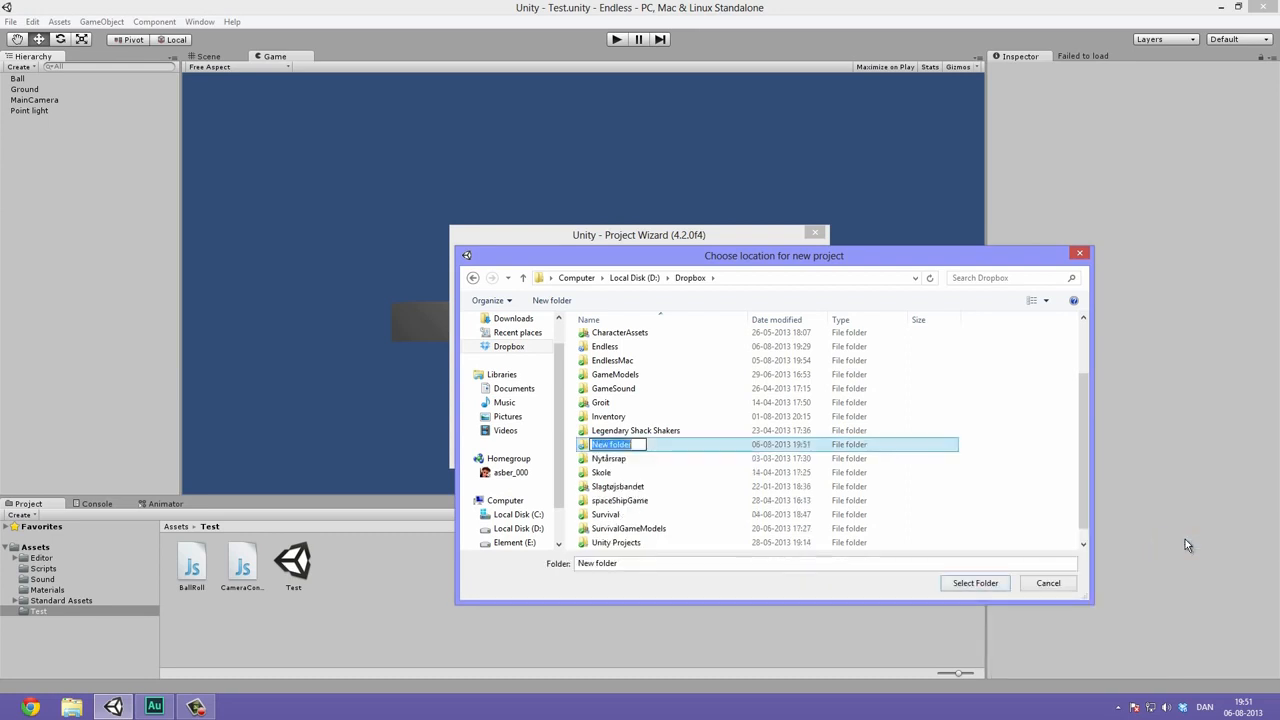
text(MakeAGame)
key(Return)
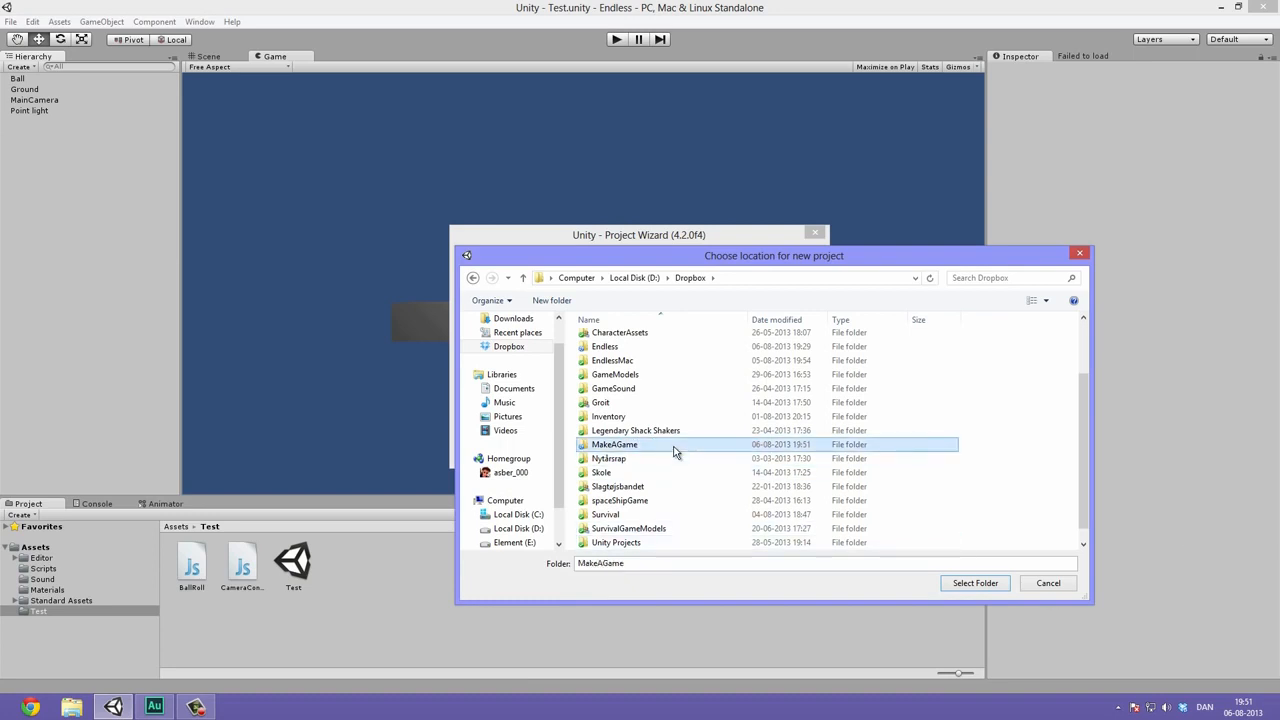
double_click(674, 444)
click(970, 583)
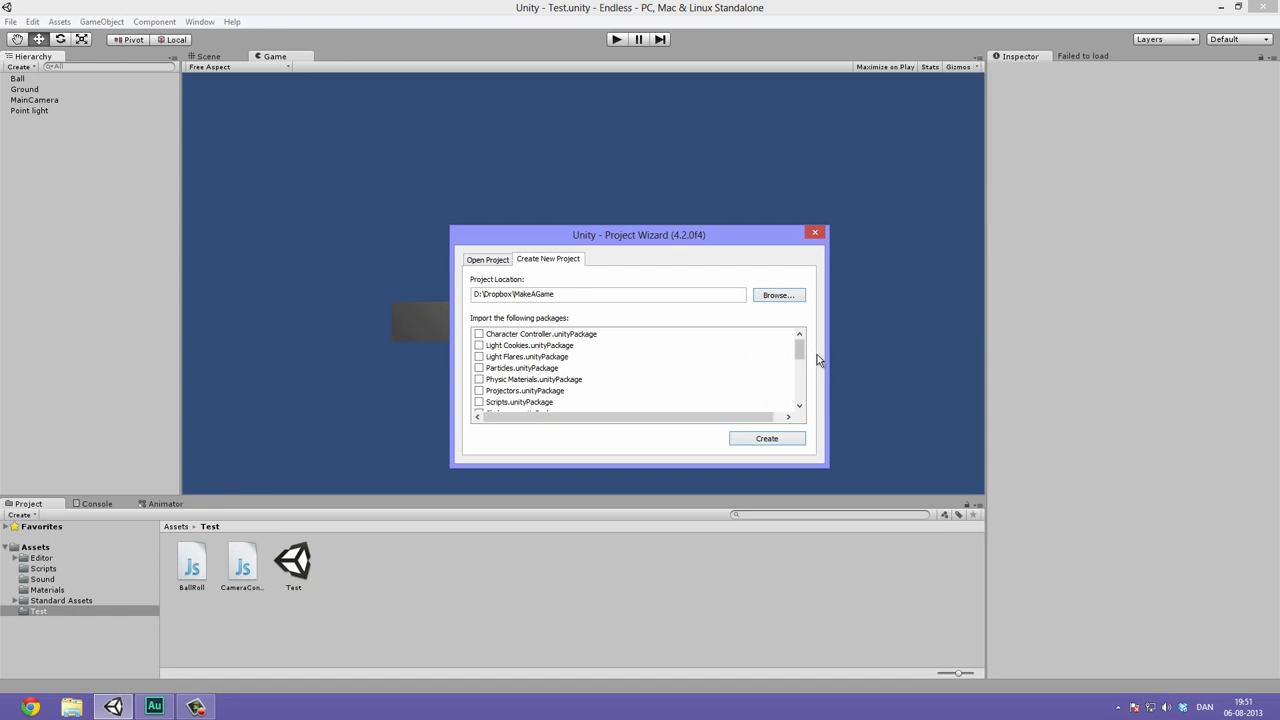
- Look through the available packages and create the project without importing any of them
mouse_move(801, 350)
mouse_down()
mouse_move(802, 398)
mouse_move(804, 336)
mouse_up()
scroll(801, 351, down, 2)
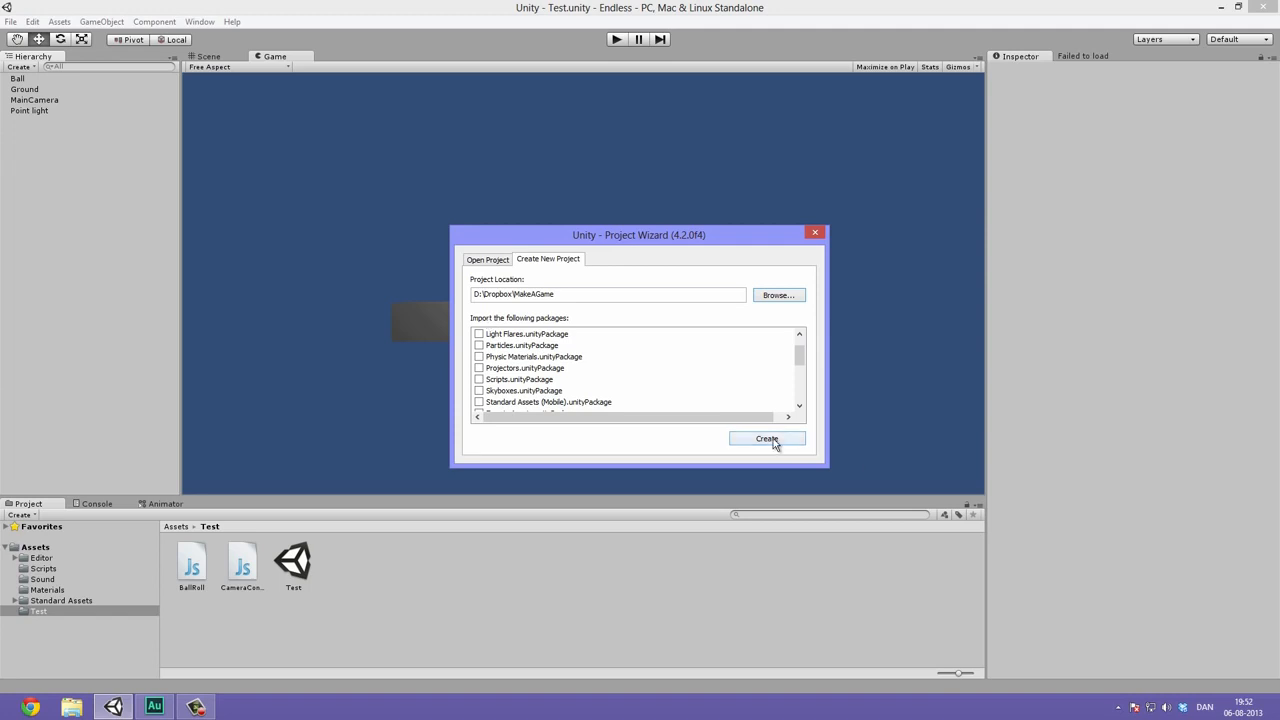
click(770, 443)
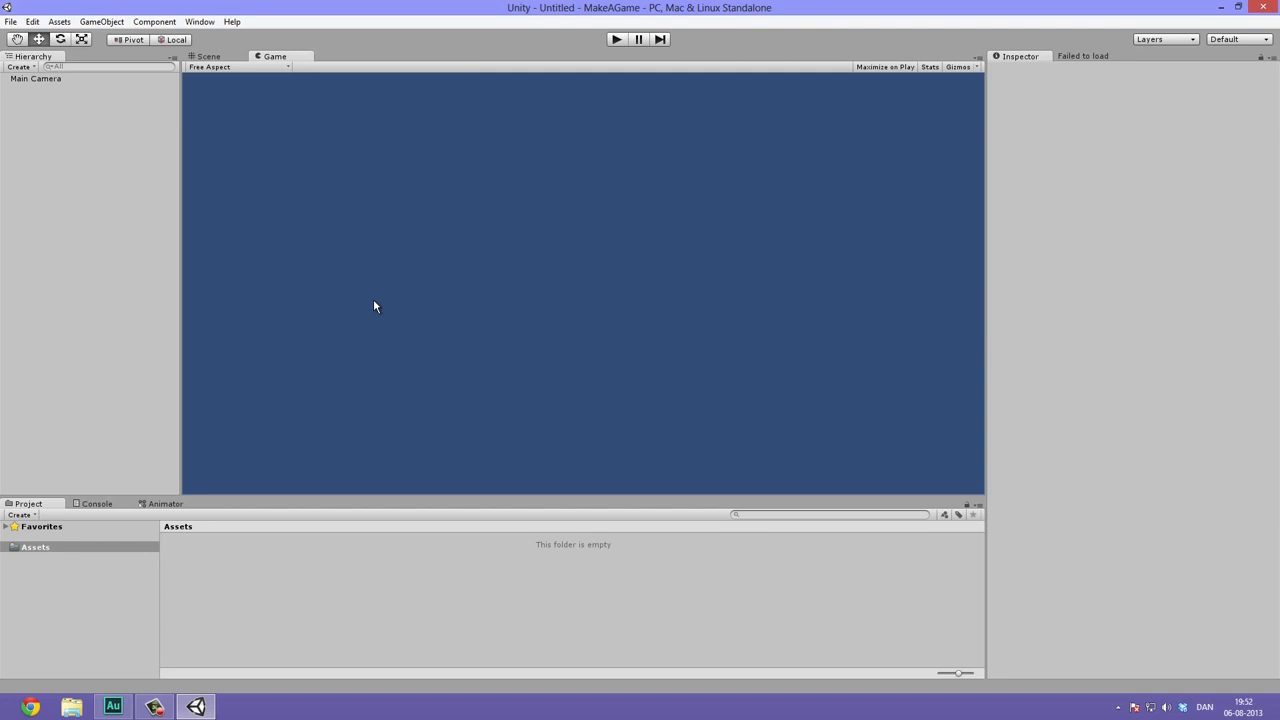
- Show the Scene view and try out panning, orbiting and zooming around the Main Camera
click(220, 57)
middle_drag(473, 204, 440, 110)
alt+drag(530, 193, 718, 181)
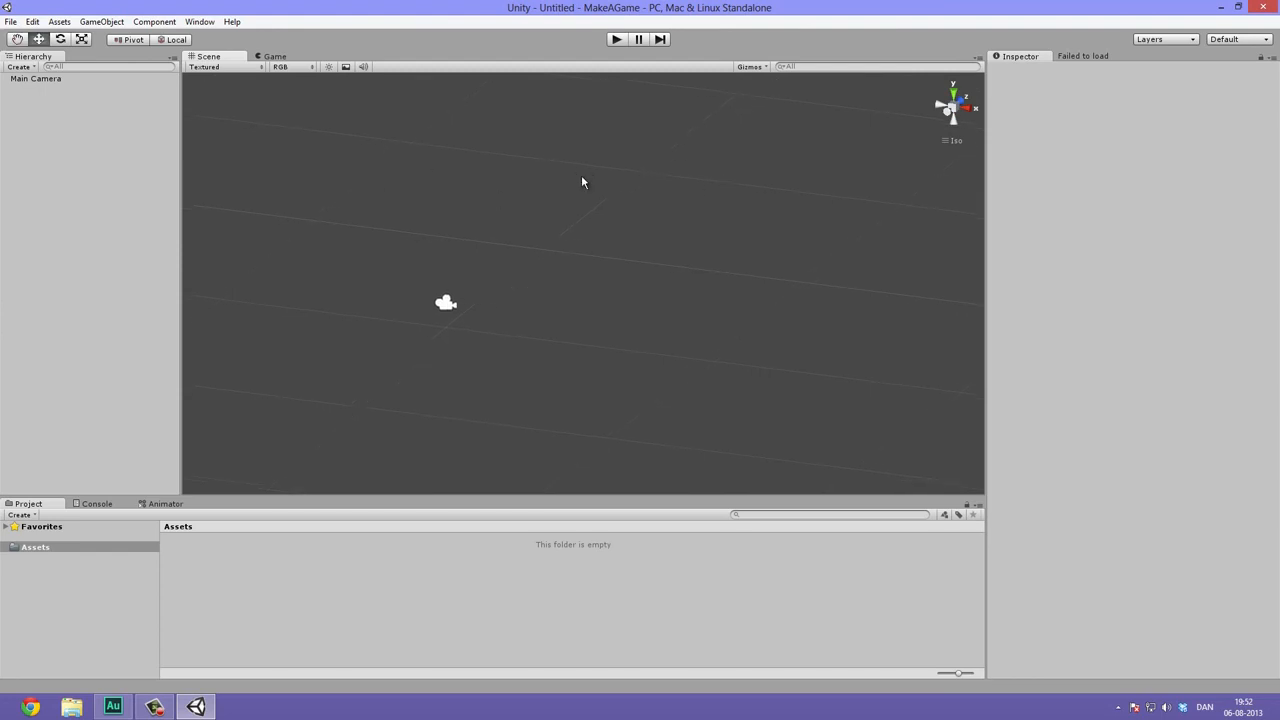
key(alt)
alt+drag(743, 189, 604, 221)
key(w)
scroll(623, 240, up, 2)
scroll(624, 243, down, 2)
scroll(624, 243, up, 2)
scroll(624, 243, down, 2)
scroll(624, 243, up, 2)
scroll(624, 243, down, 2)
scroll(624, 243, up, 2)
scroll(624, 243, down, 2)
alt+drag(536, 218, 626, 226)
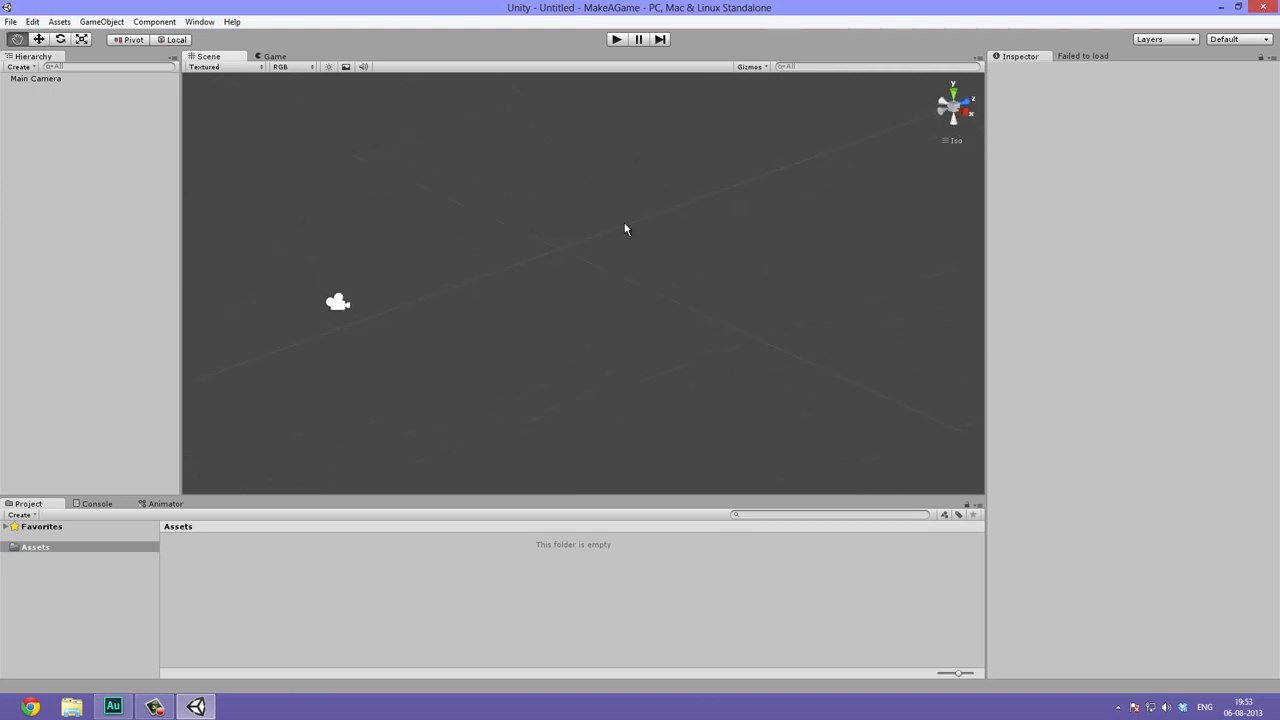
- Switch the Scene view to perspective projection, comparing it with the isometric one
click(956, 108)
middle_drag(594, 209, 883, 128)
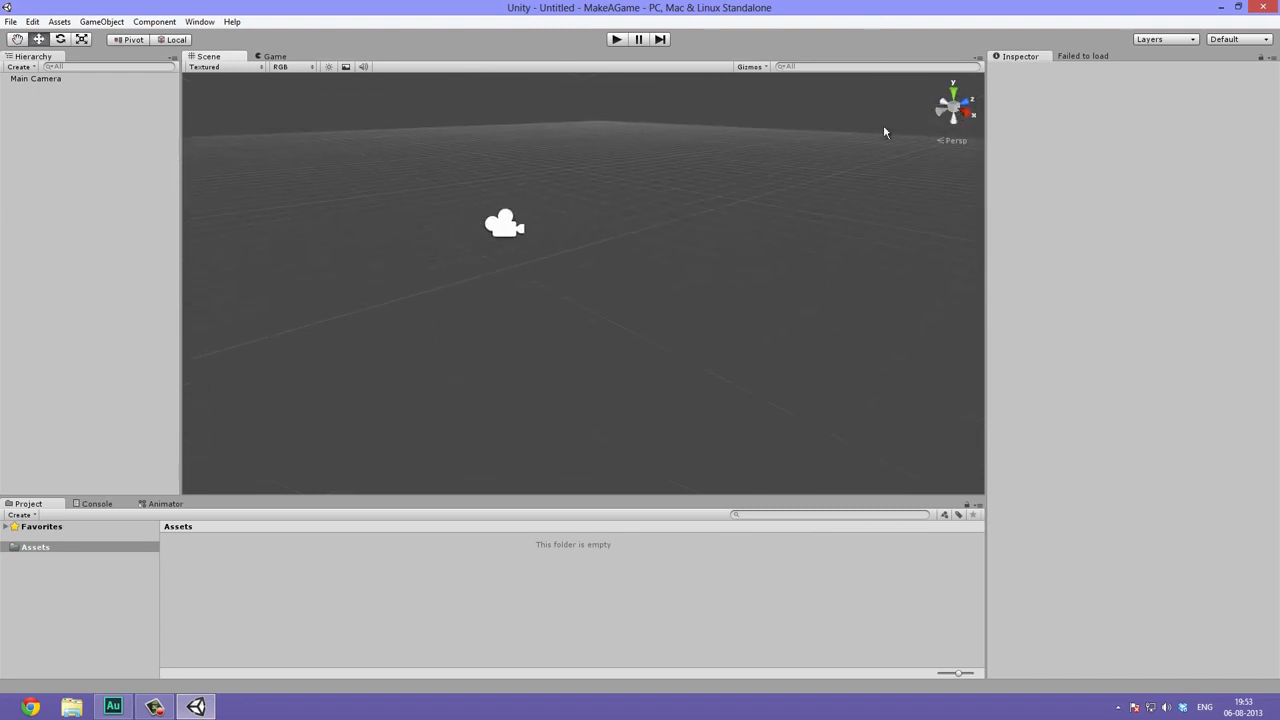
click(953, 108)
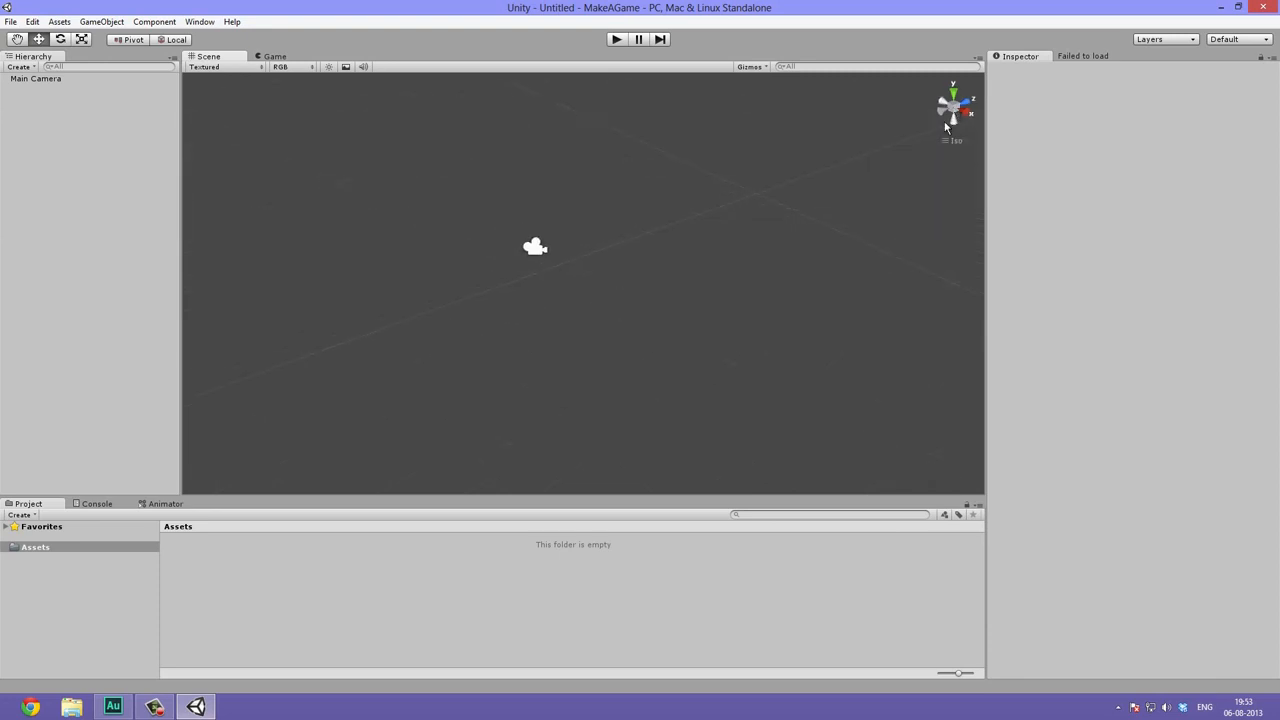
click(953, 108)
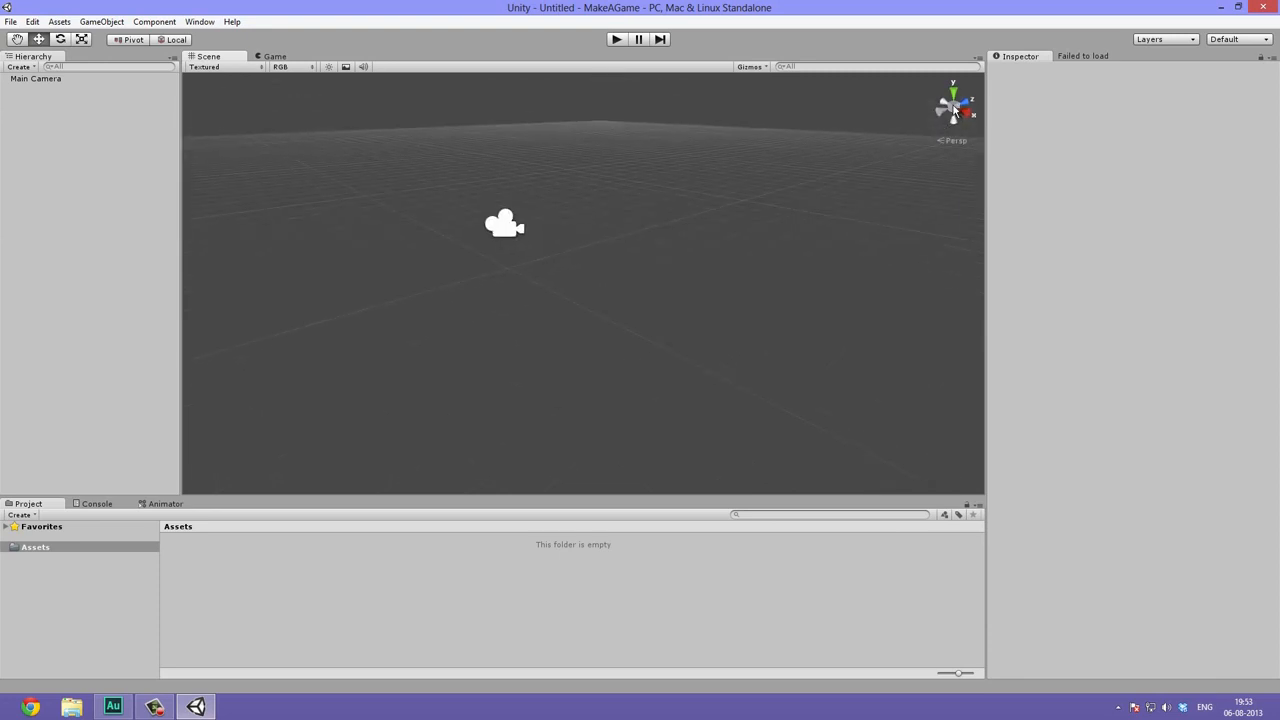
alt+drag(860, 150, 719, 197)
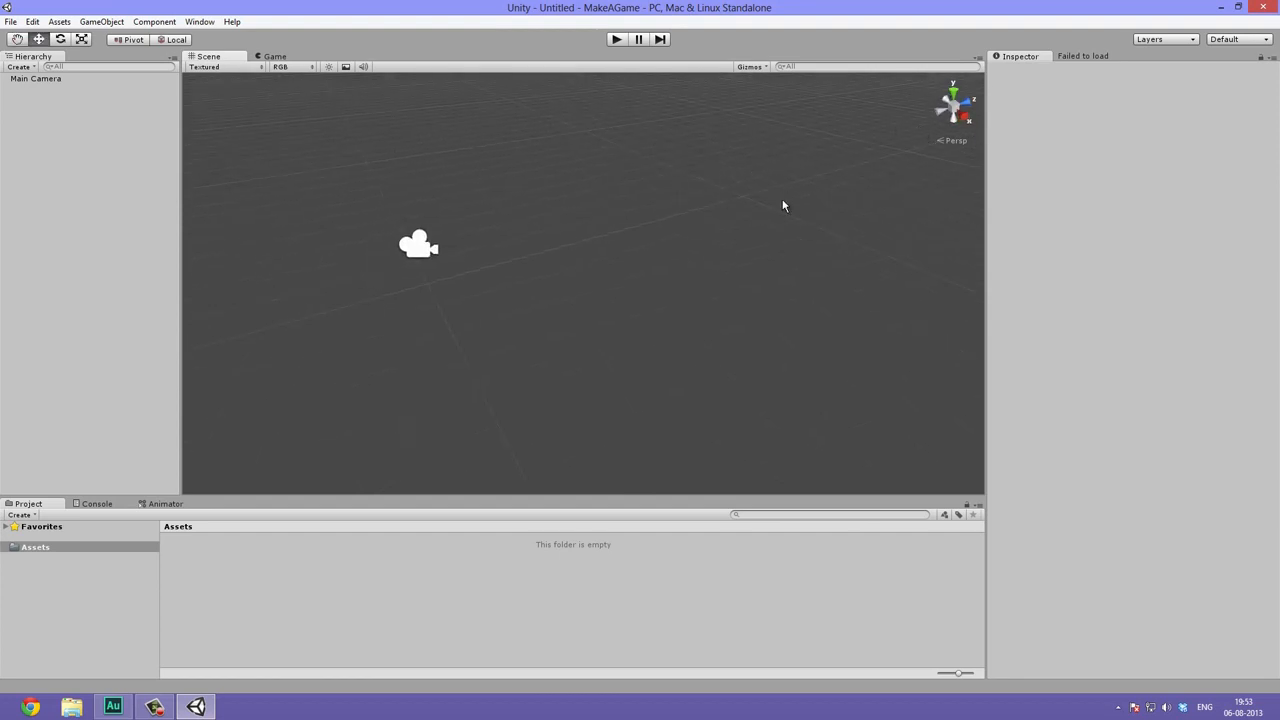
- View the scene from the right, top and front axes, and return to an angled perspective
click(965, 120)
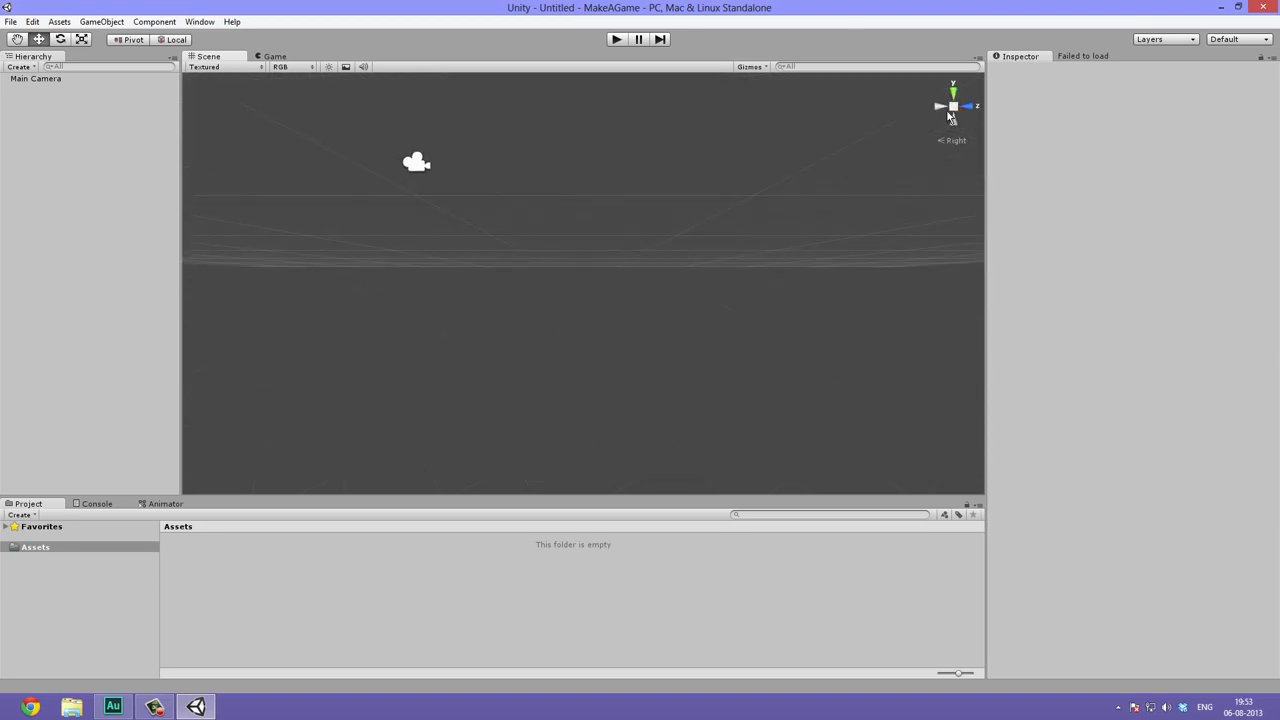
click(954, 93)
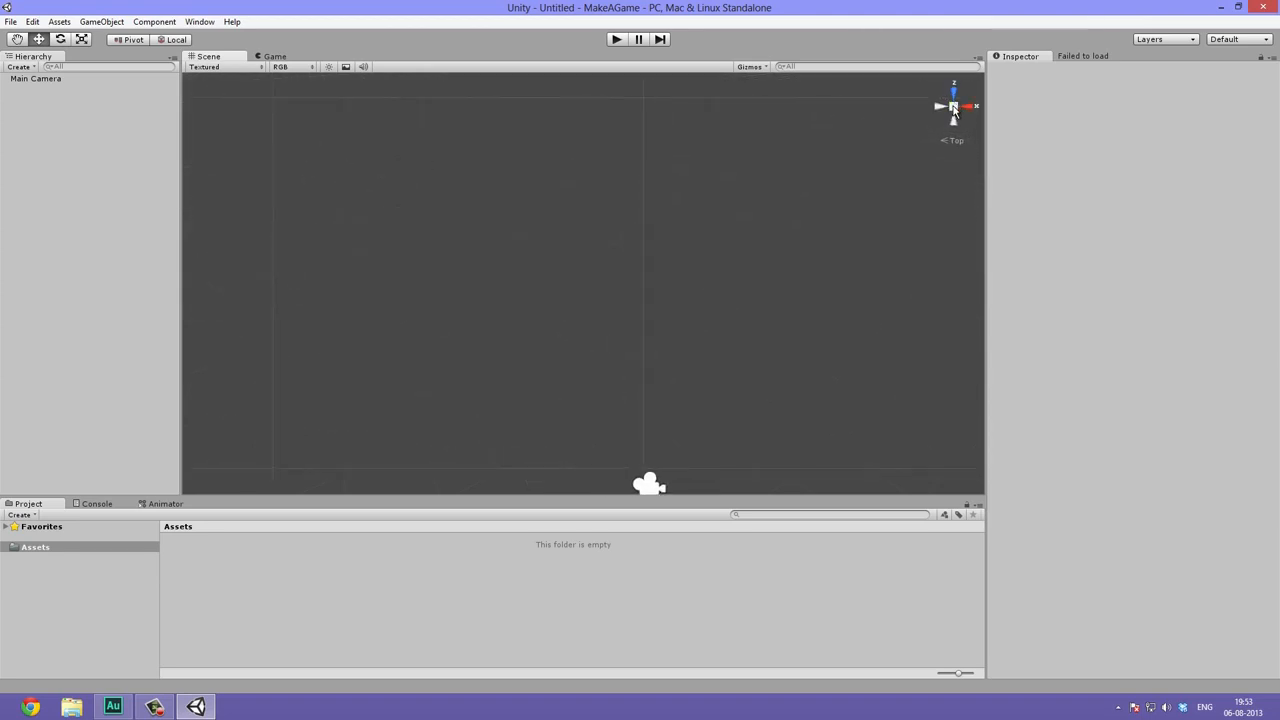
click(955, 118)
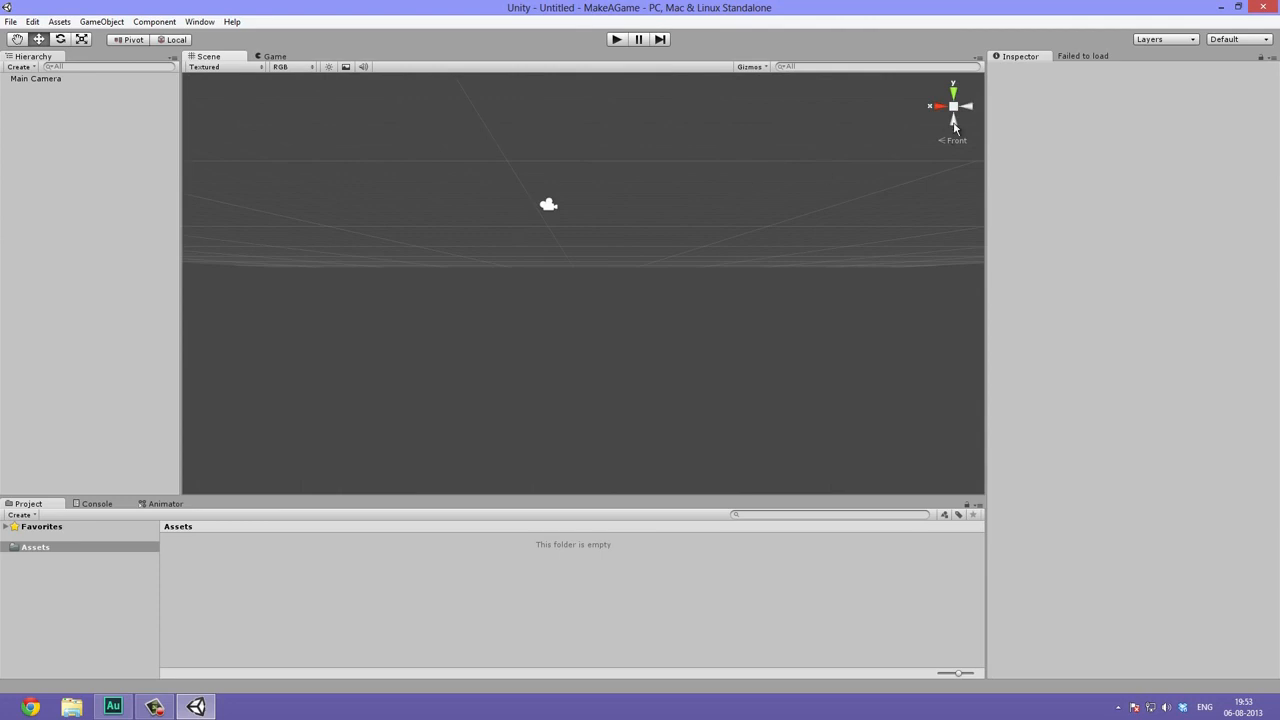
click(937, 106)
alt+drag(588, 140, 549, 272)
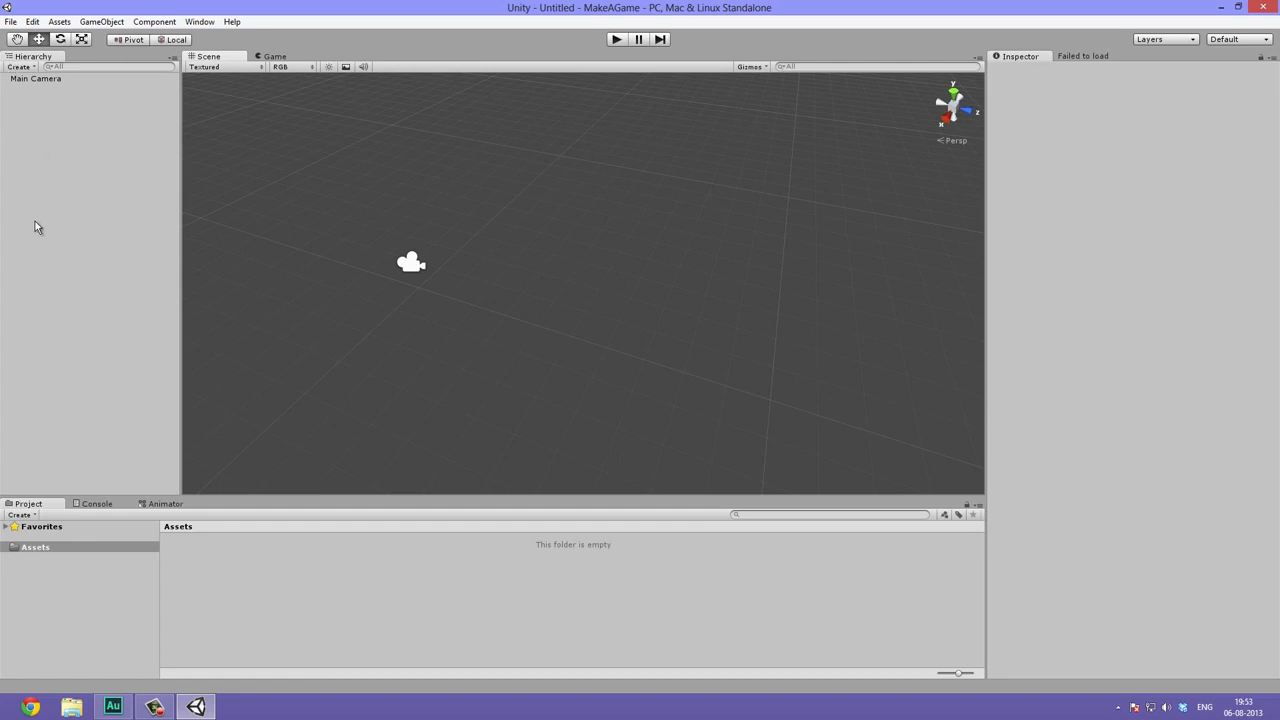
- Examine the Main Camera's components and its output in the Game view, and clear the selection
click(62, 80)
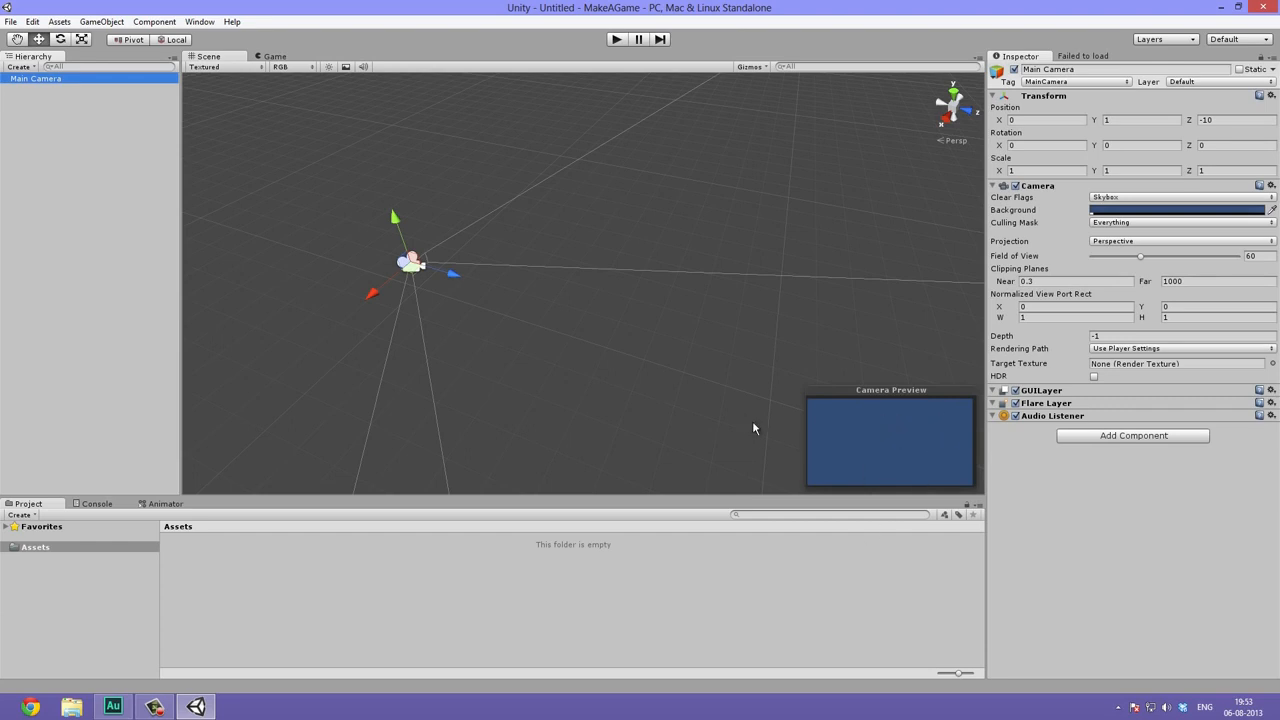
click(275, 56)
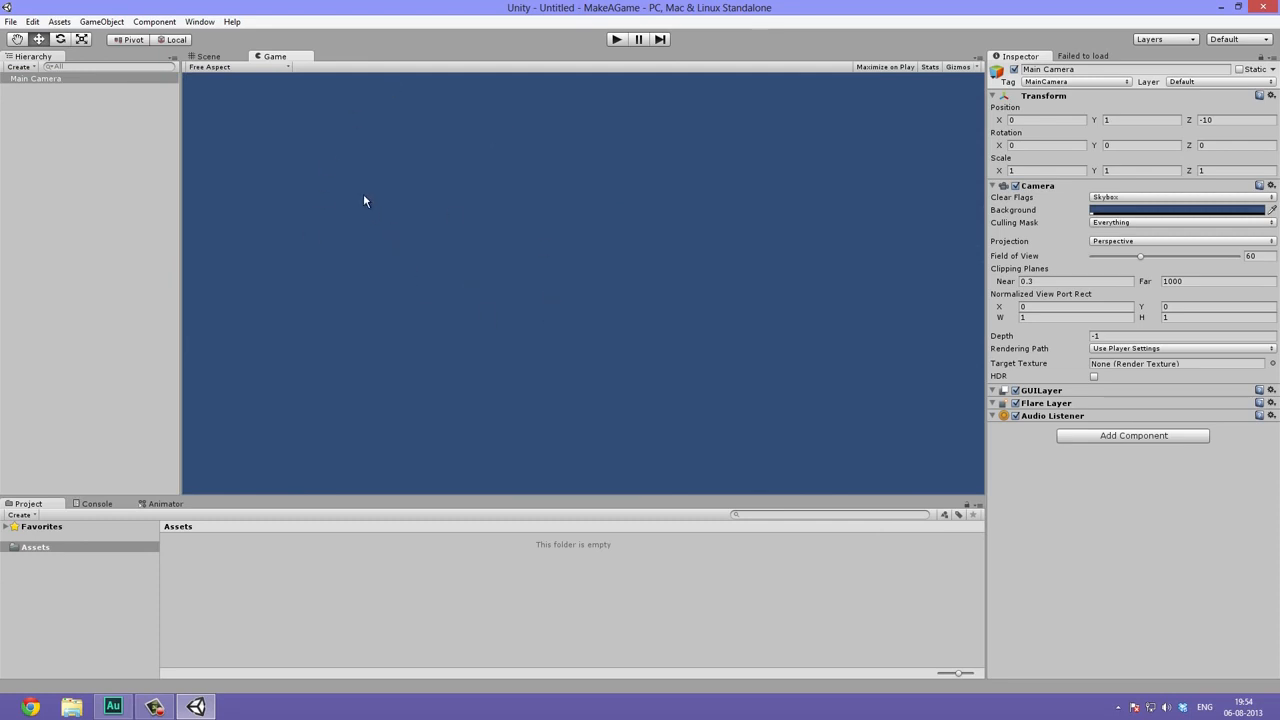
click(1021, 56)
click(50, 128)
click(36, 78)
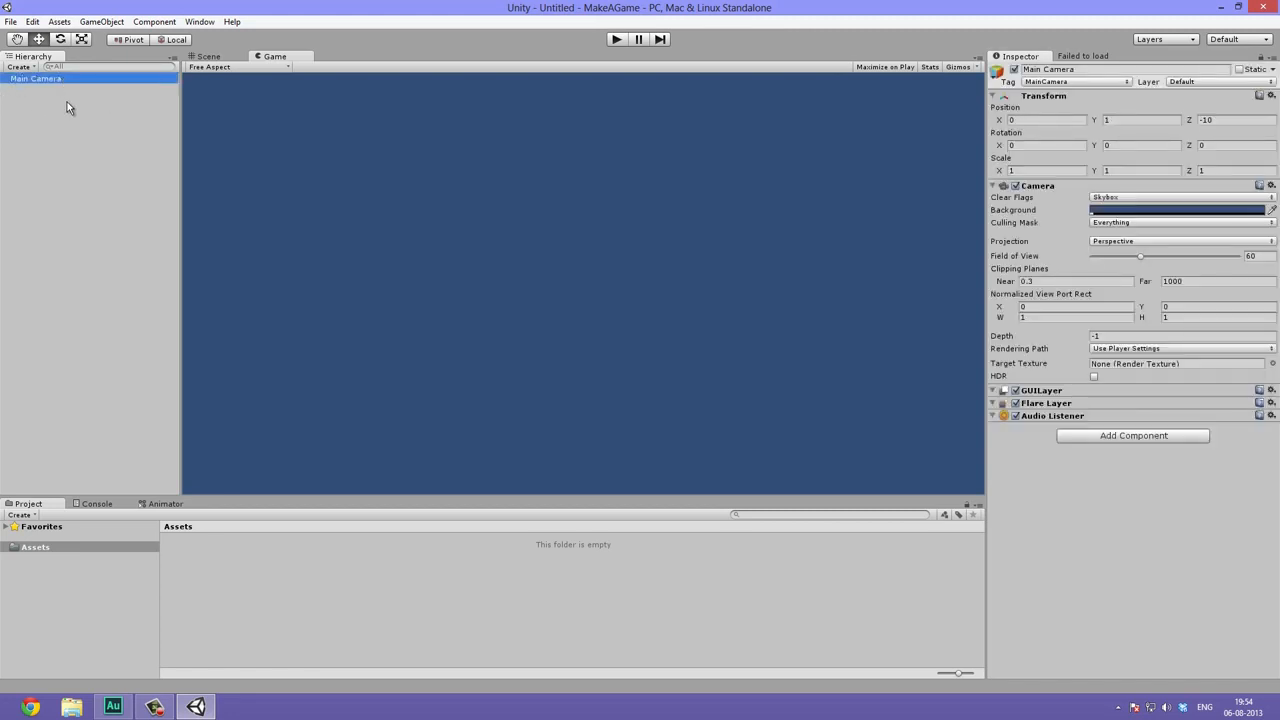
click(433, 592)
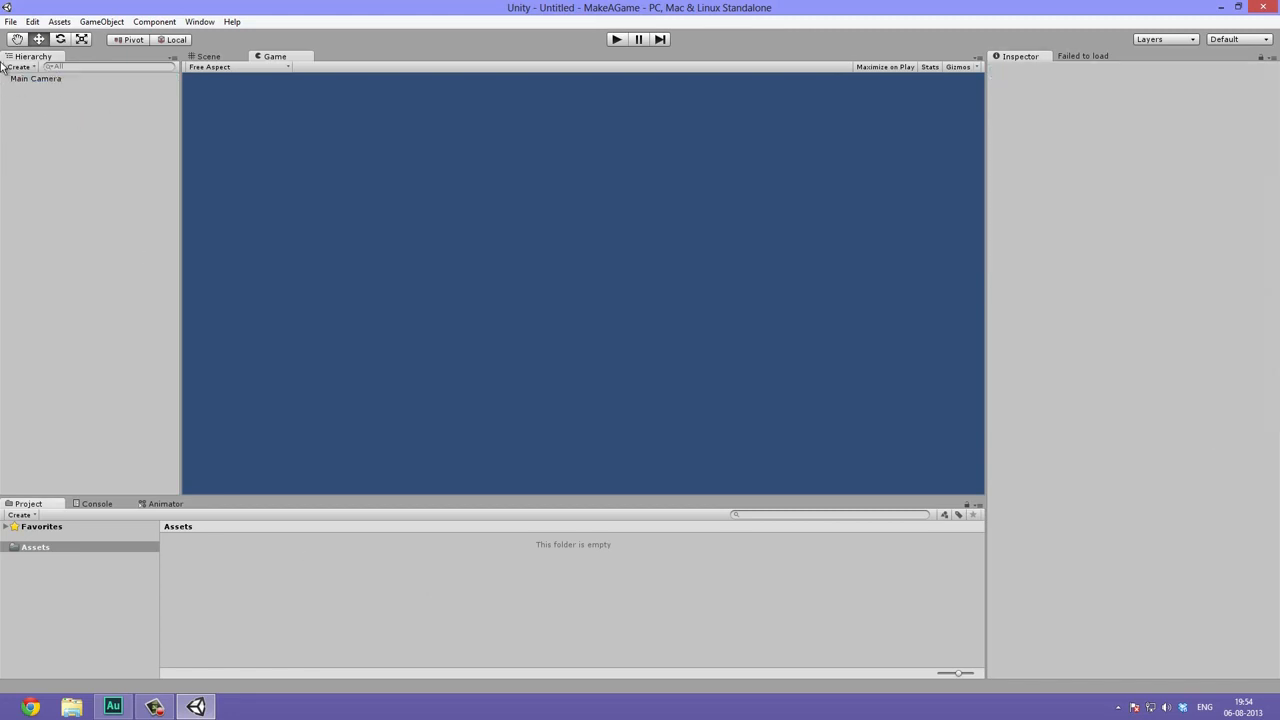
- Show the Main Camera's properties, remove the Failed to load tab beside the Inspector, and clear the selection
click(30, 79)
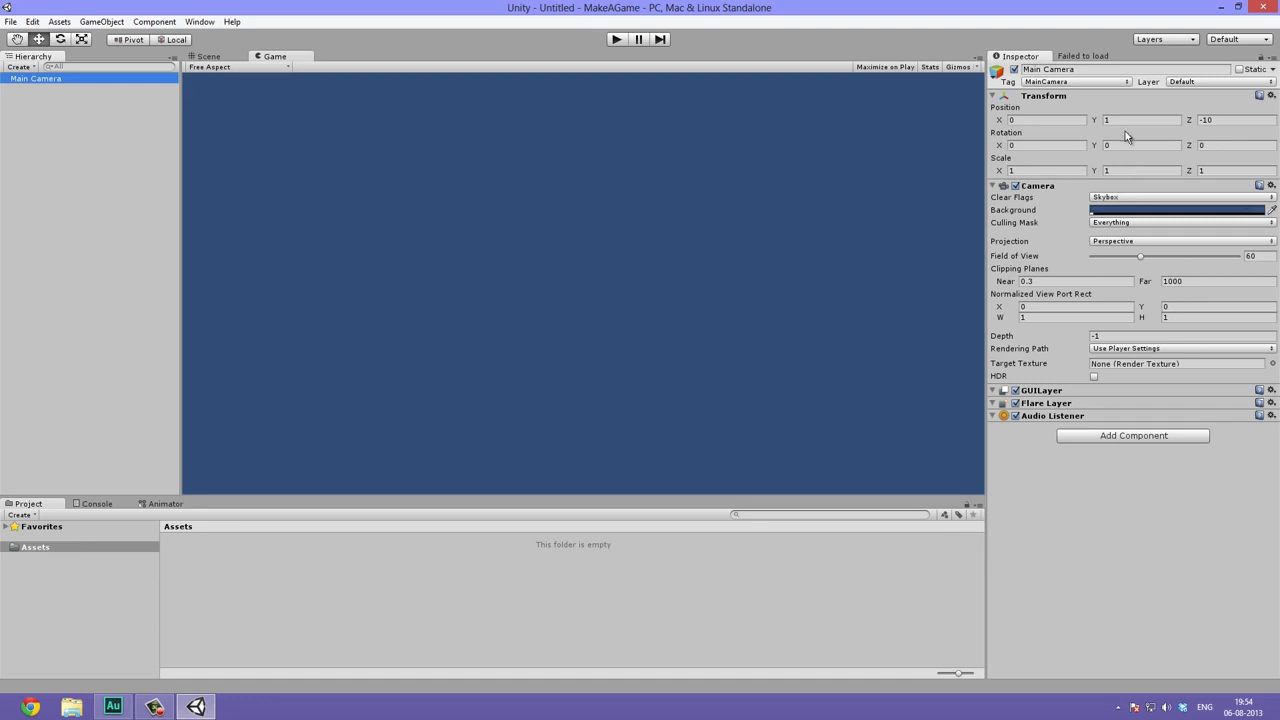
right_click(1098, 55)
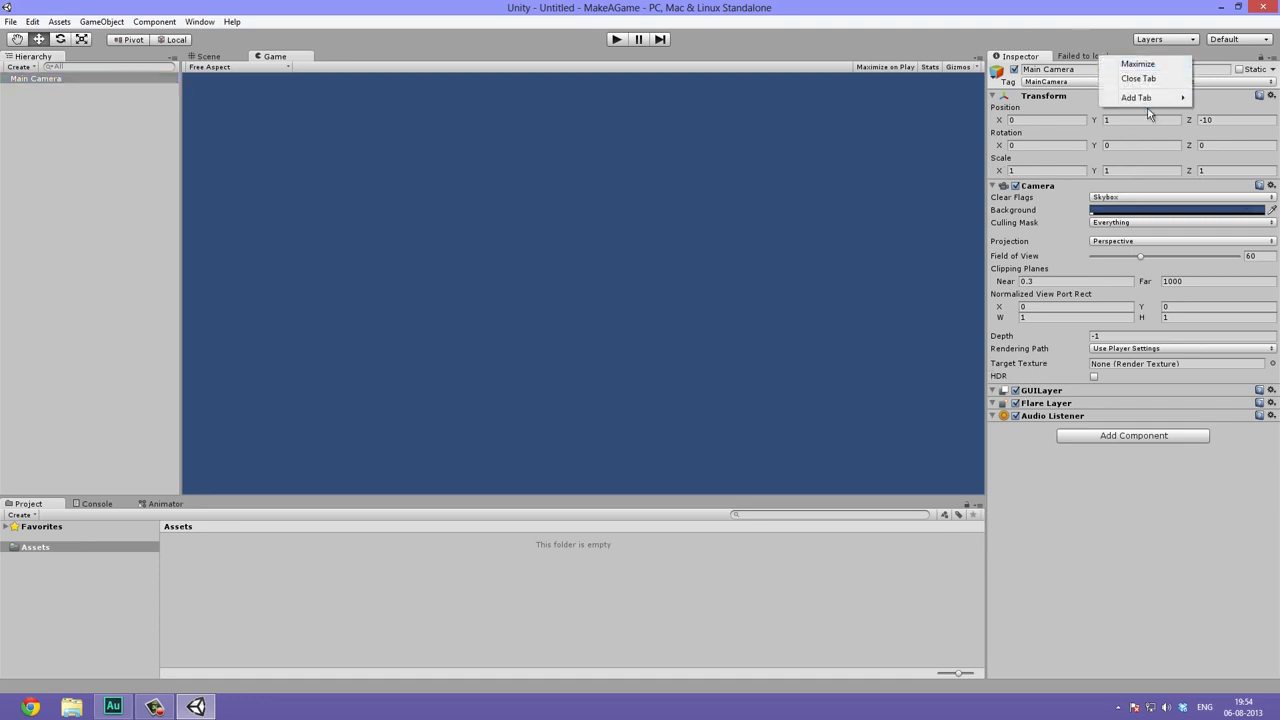
click(1125, 80)
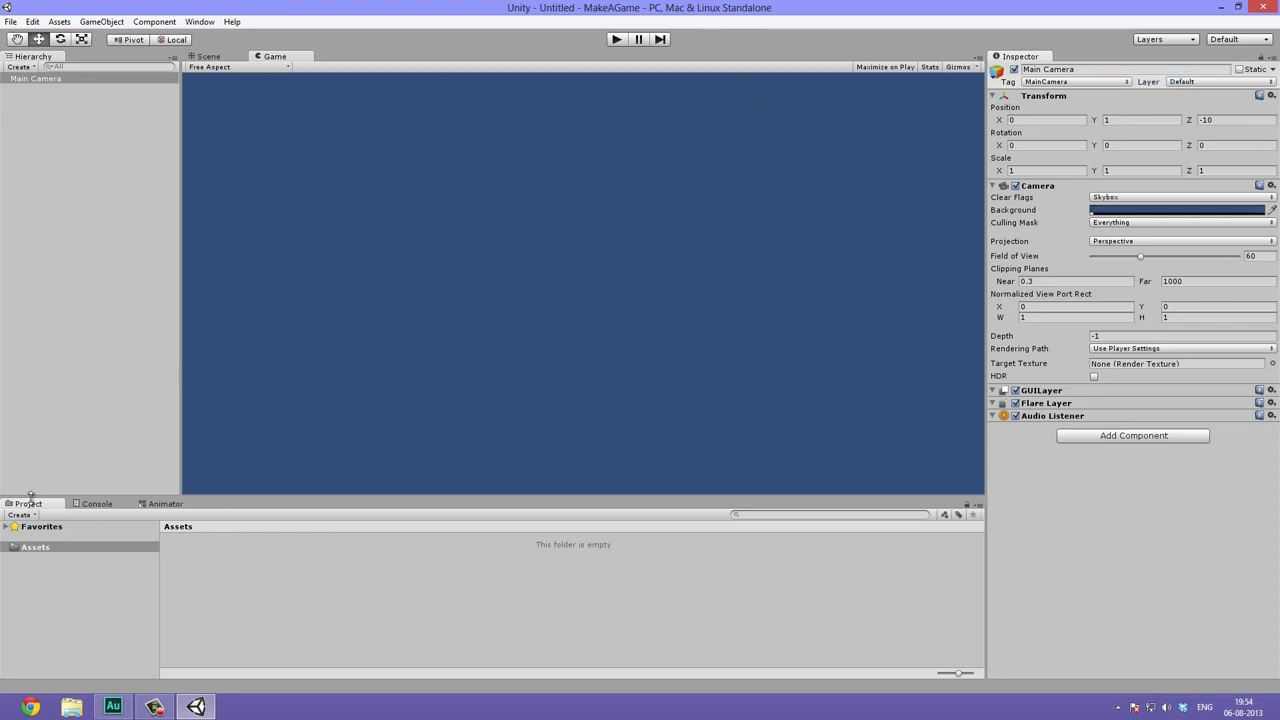
right_click(310, 575)
click(205, 615)
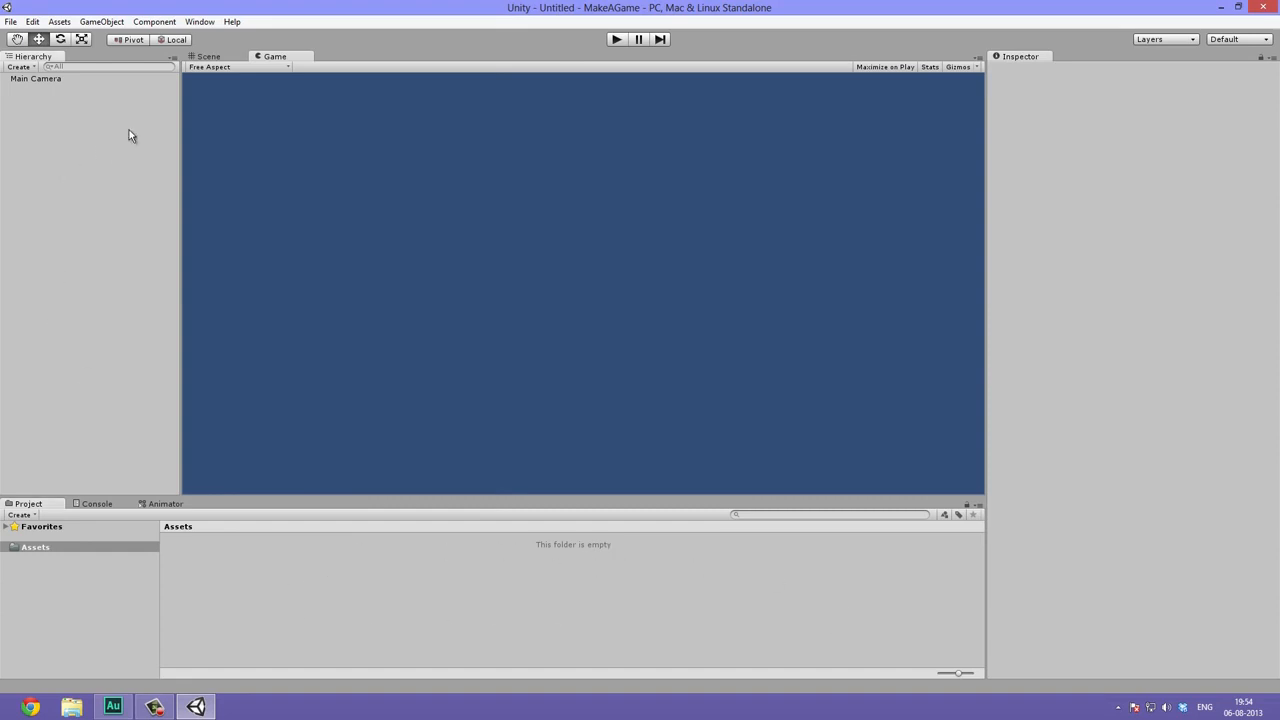
- Return to the Scene view, look at the Console and Animator panels, and bring the Project panel back
click(234, 59)
middle_drag(530, 218, 510, 238)
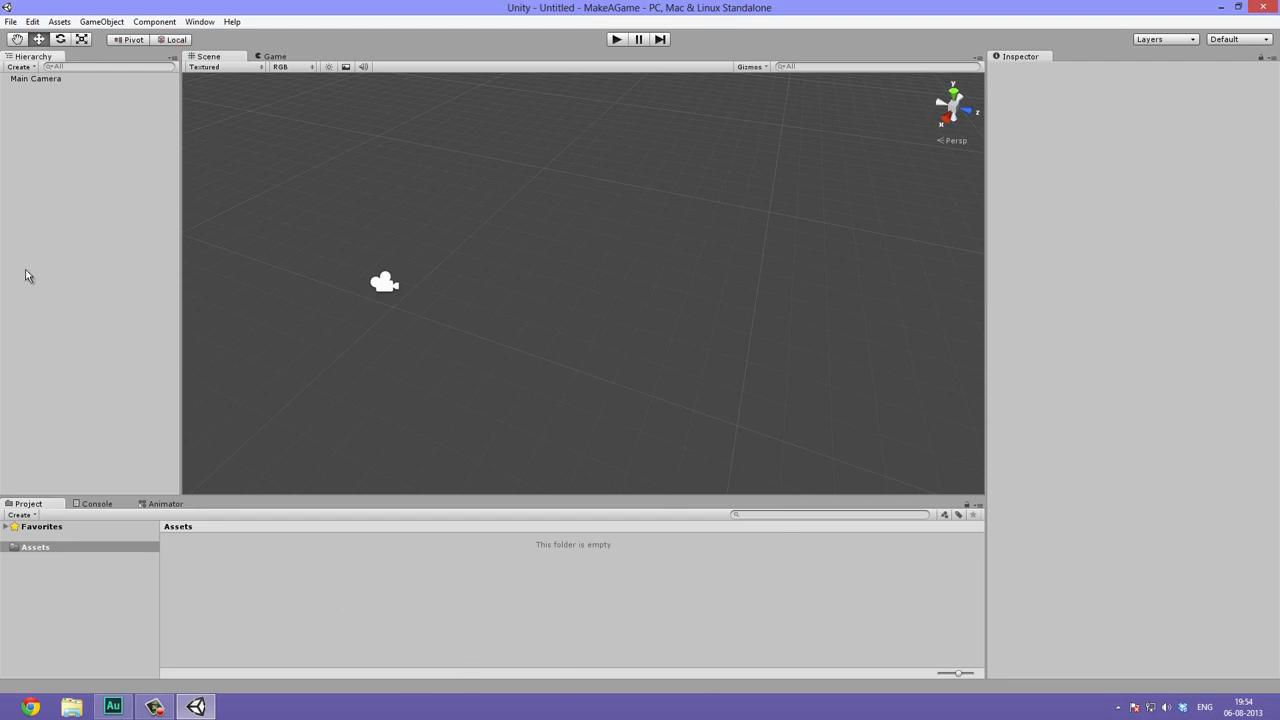
click(93, 504)
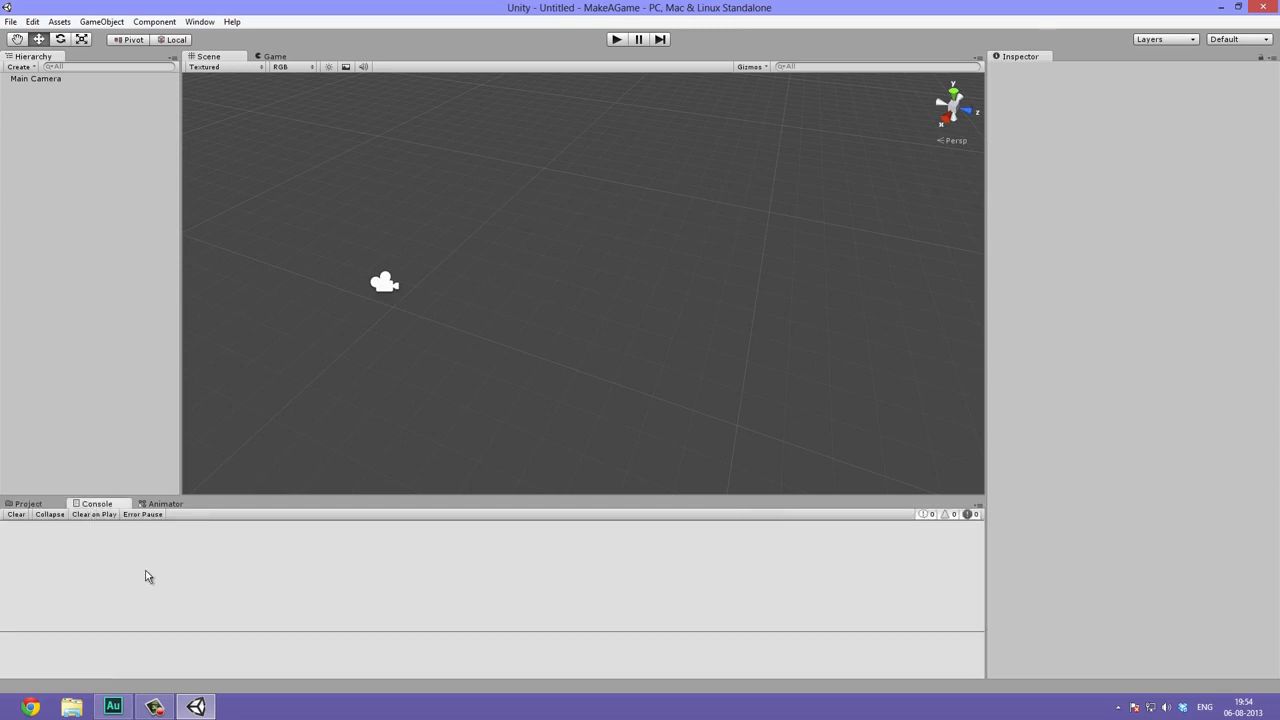
click(178, 505)
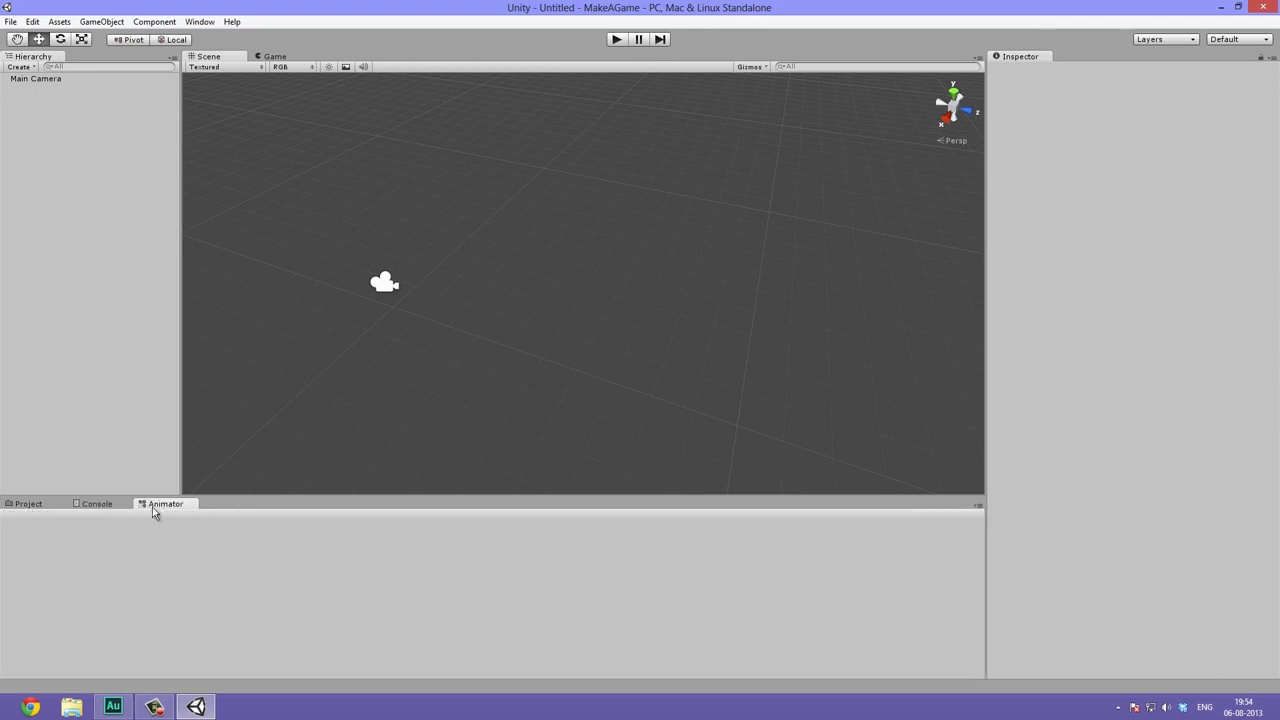
click(14, 506)
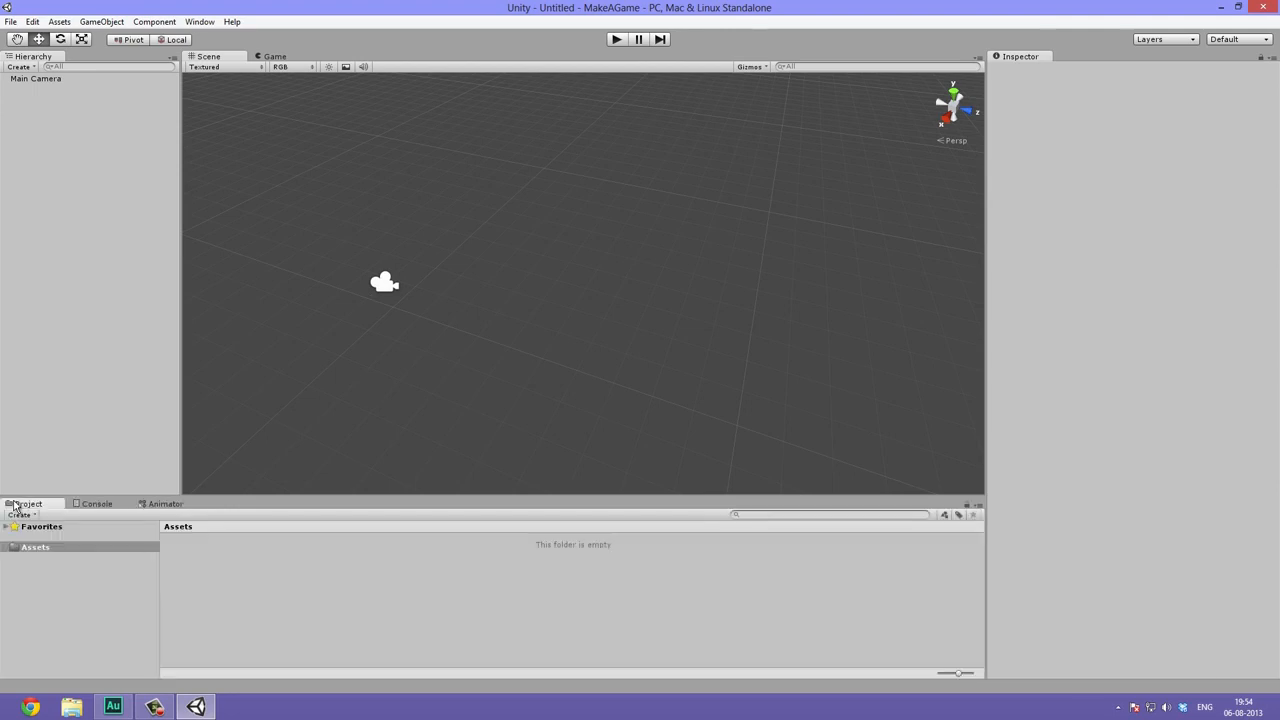
- Turn the Scene view's skybox, fog and lens flare effects off and back on to compare the display
alt+drag(392, 165, 365, 147)
middle_drag(499, 183, 494, 189)
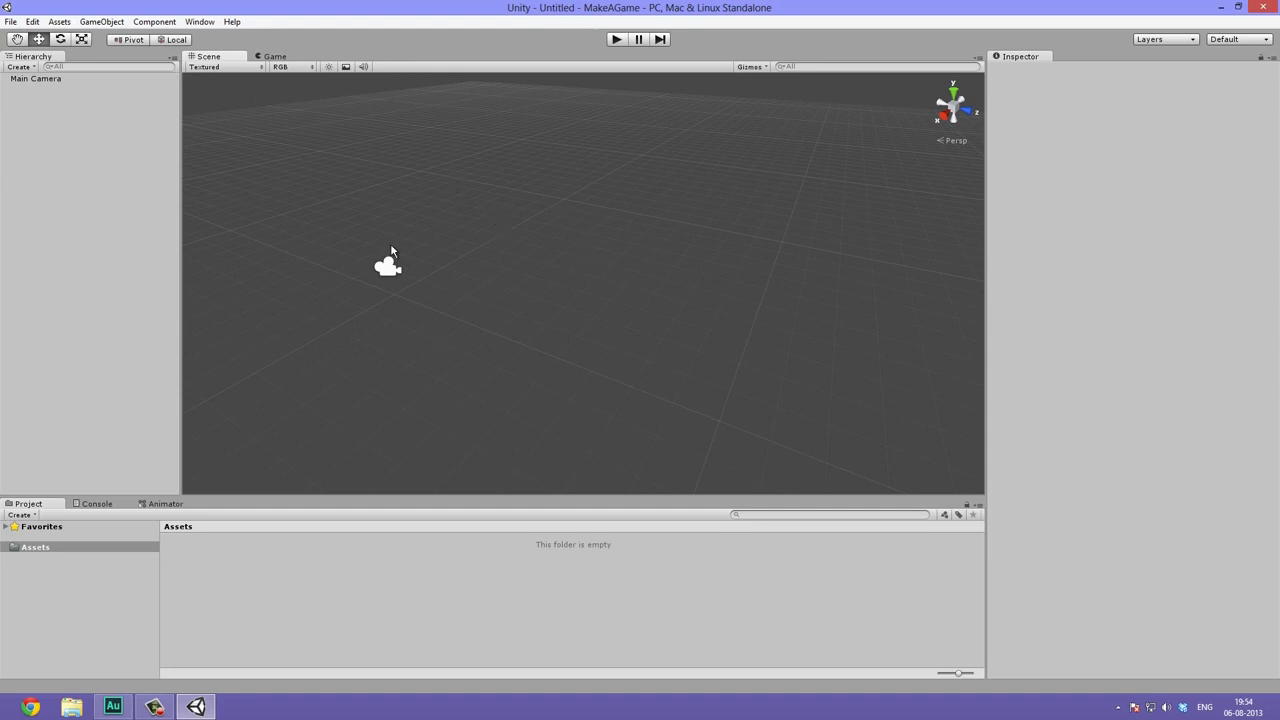
click(346, 67)
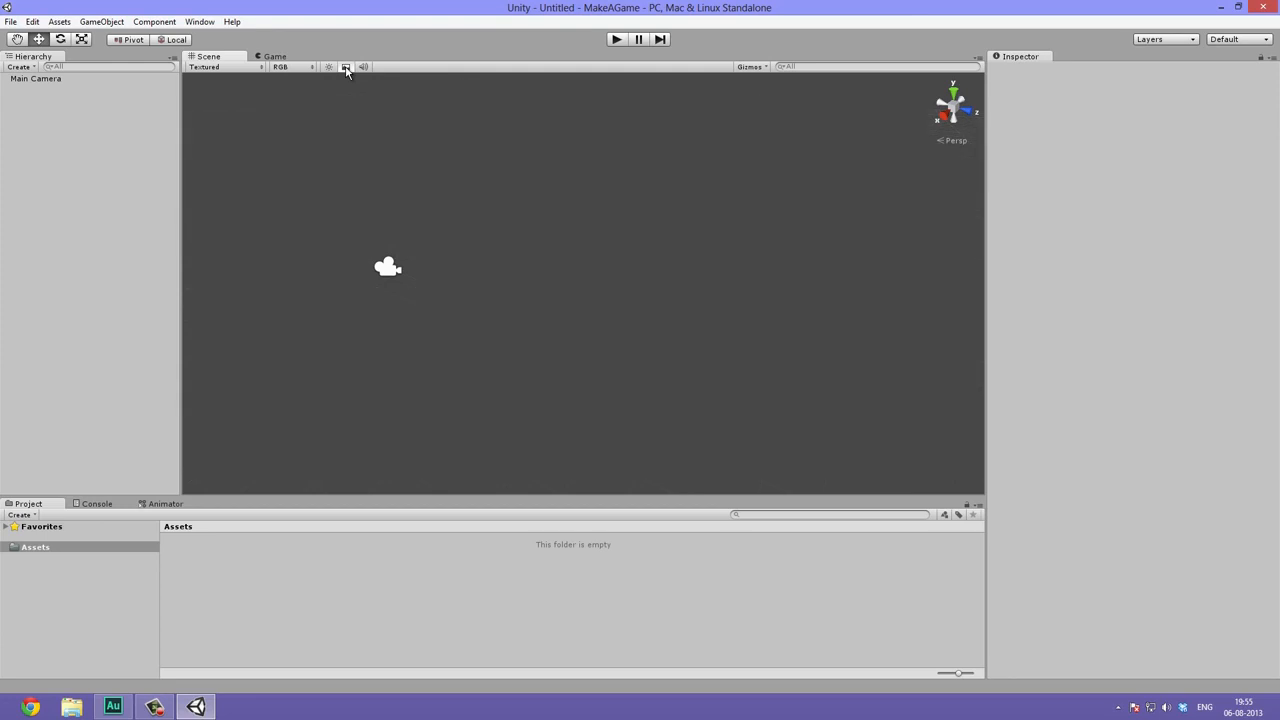
click(346, 67)
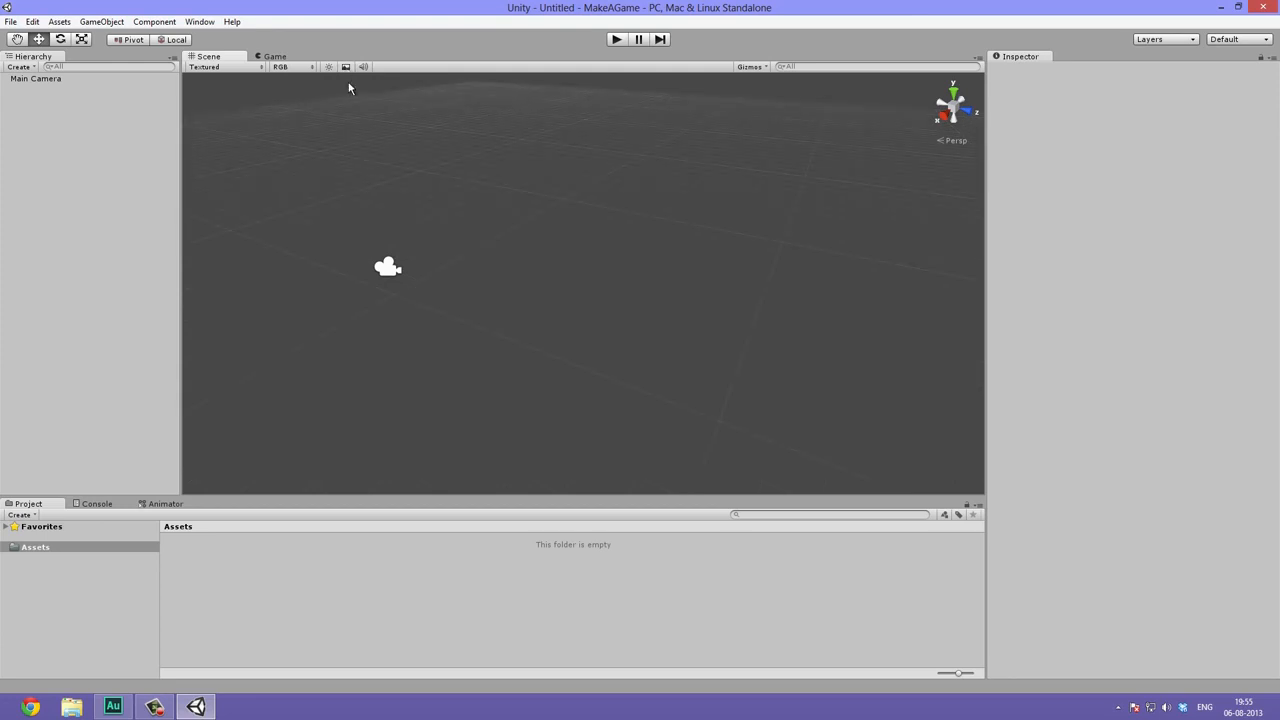
click(346, 67)
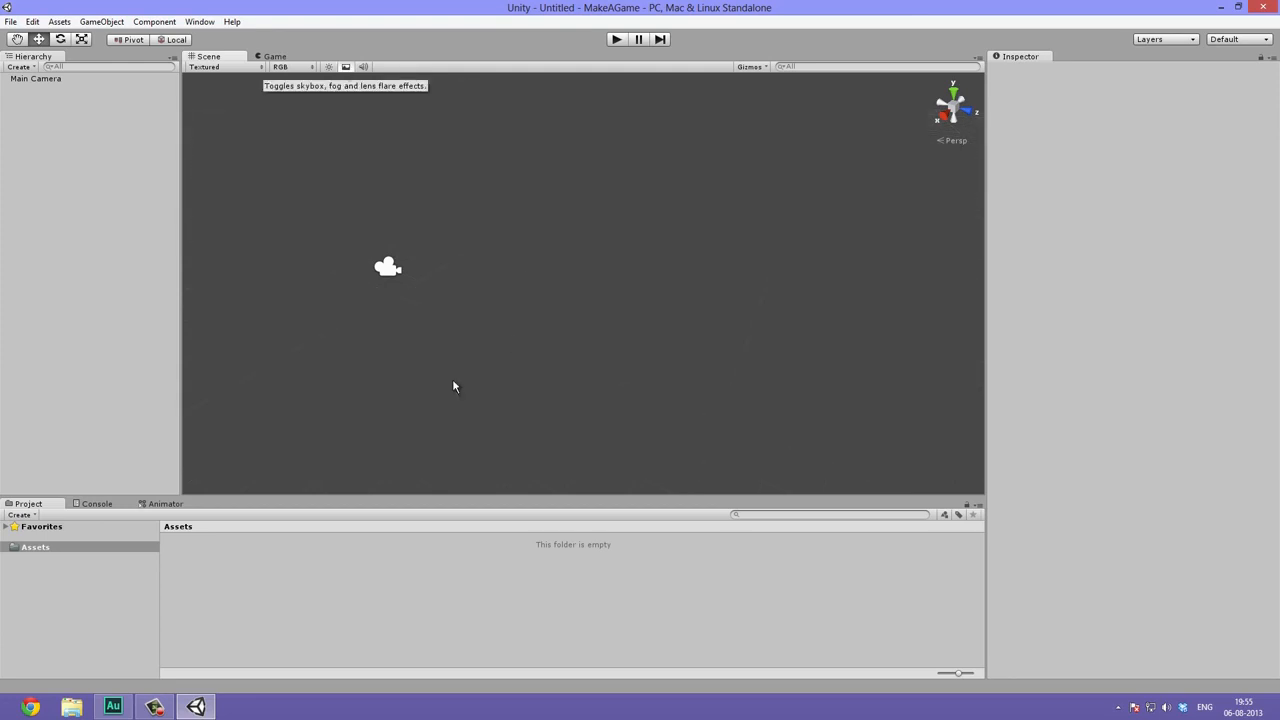
click(346, 67)
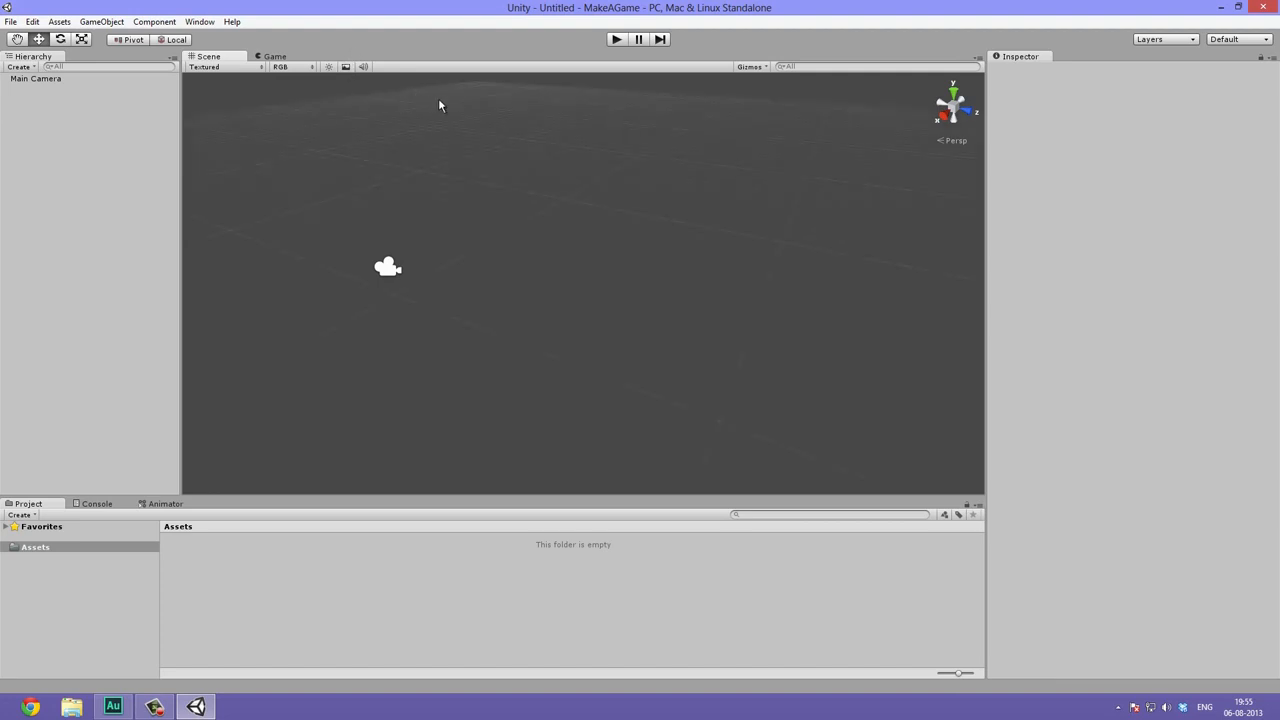
- Add a Cube to the scene and look at its Transform component
middle_drag(438, 98, 449, 122)
click(100, 24)
mouse_move(107, 55)
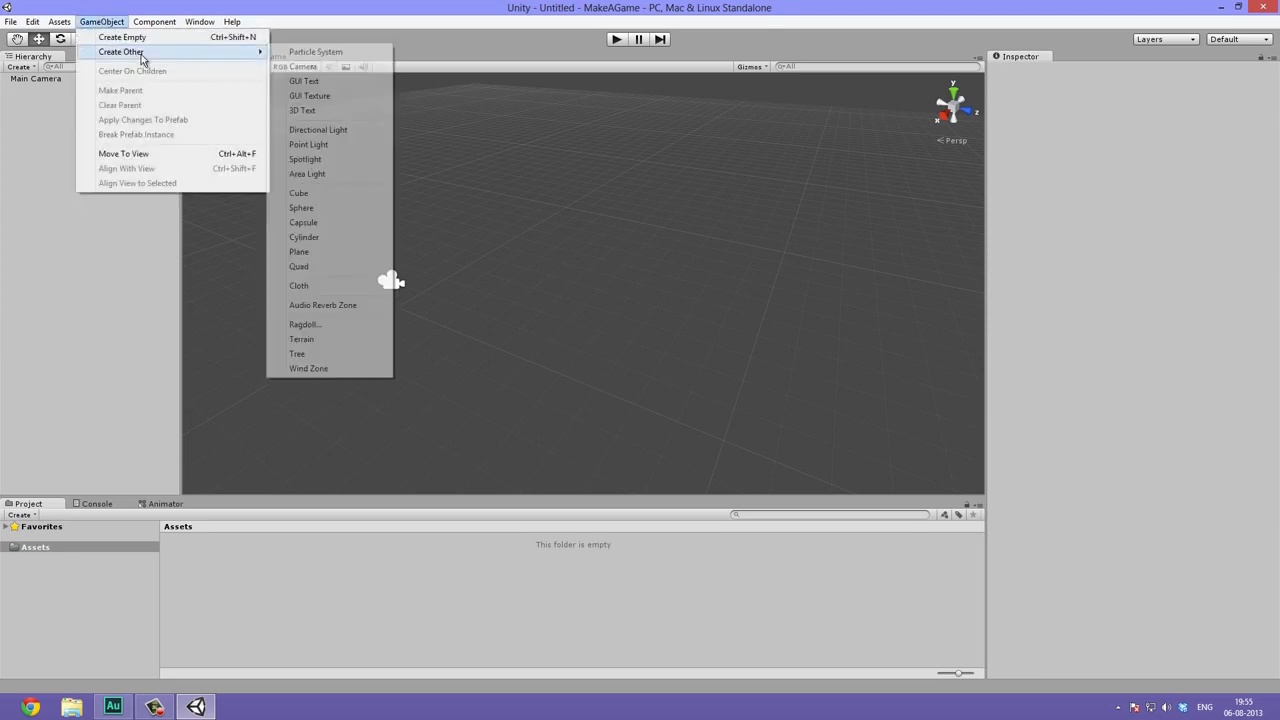
click(326, 196)
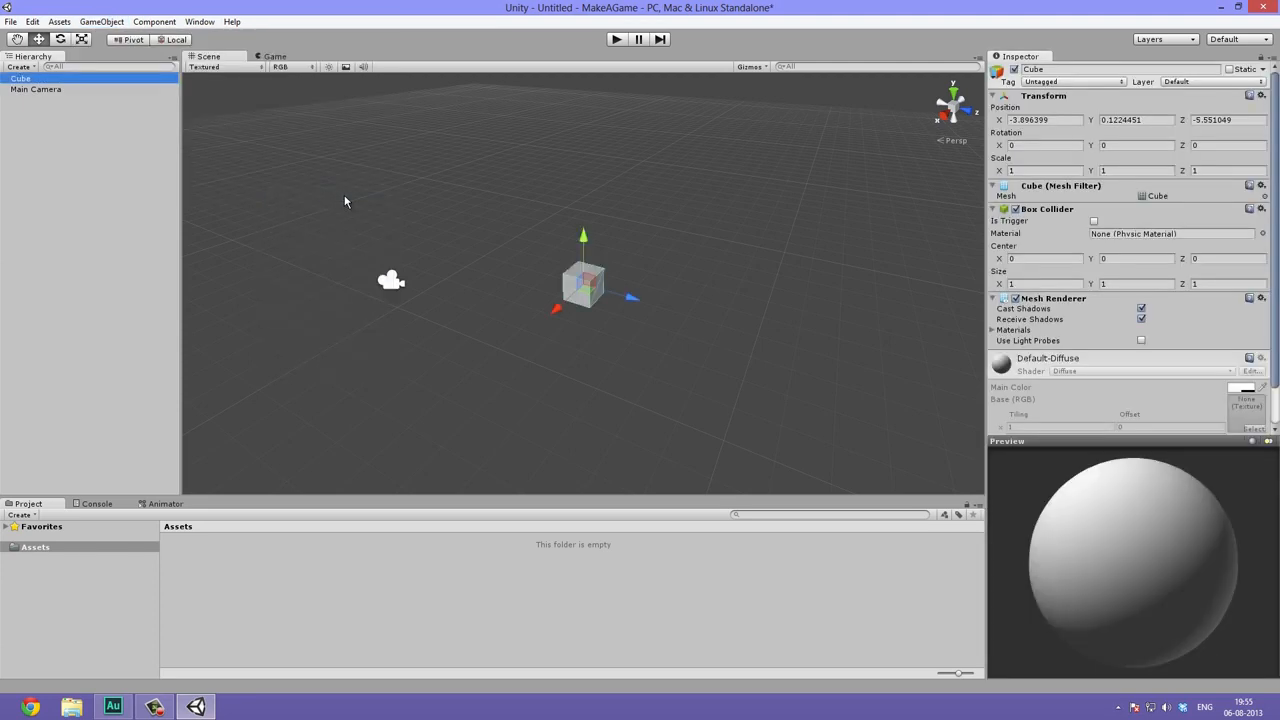
click(1060, 96)
click(1060, 96)
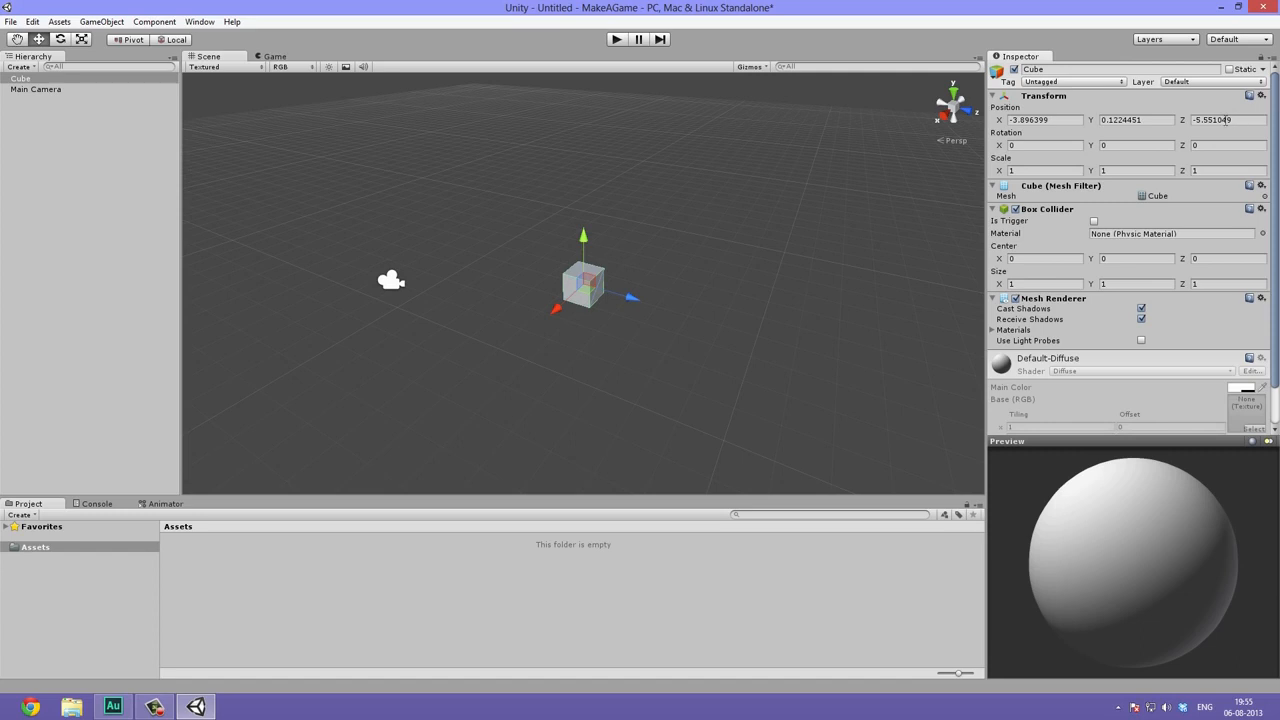
- Set the Cube's position to X 0, Y 0, Z 0
click(1058, 120)
text(0)
key(Tab)
text(0)
key(Tab)
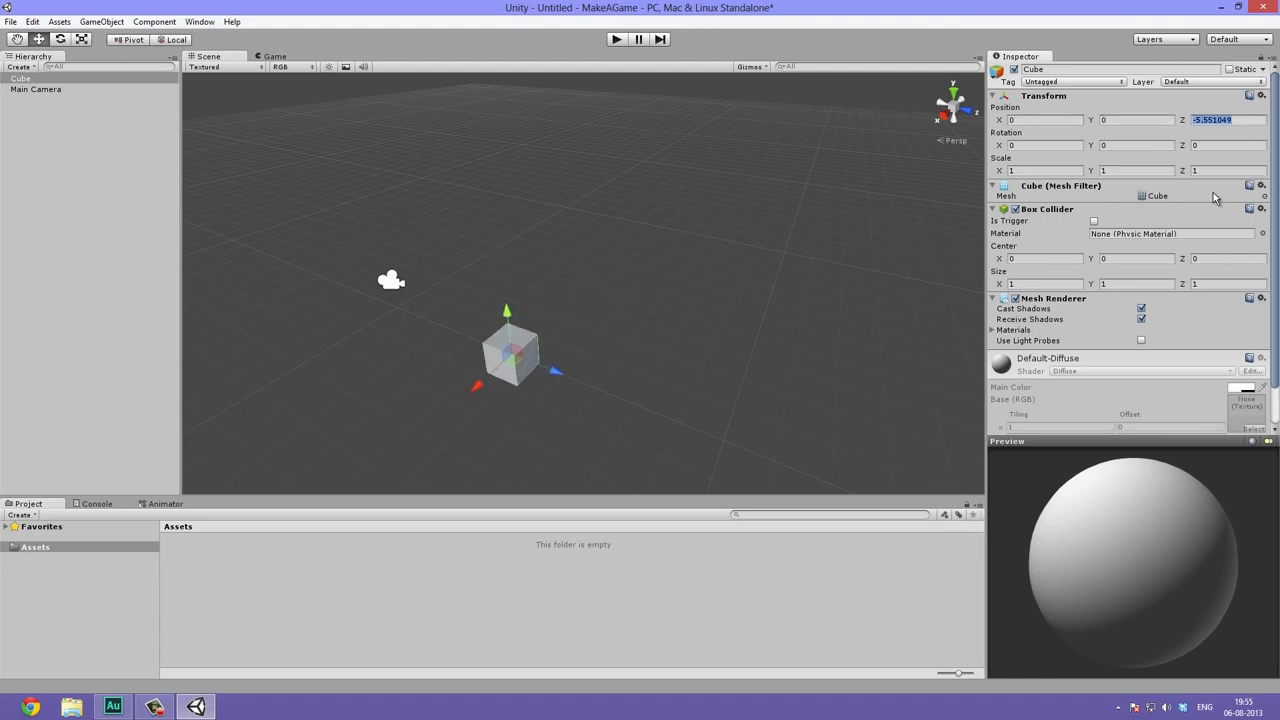
text(0)
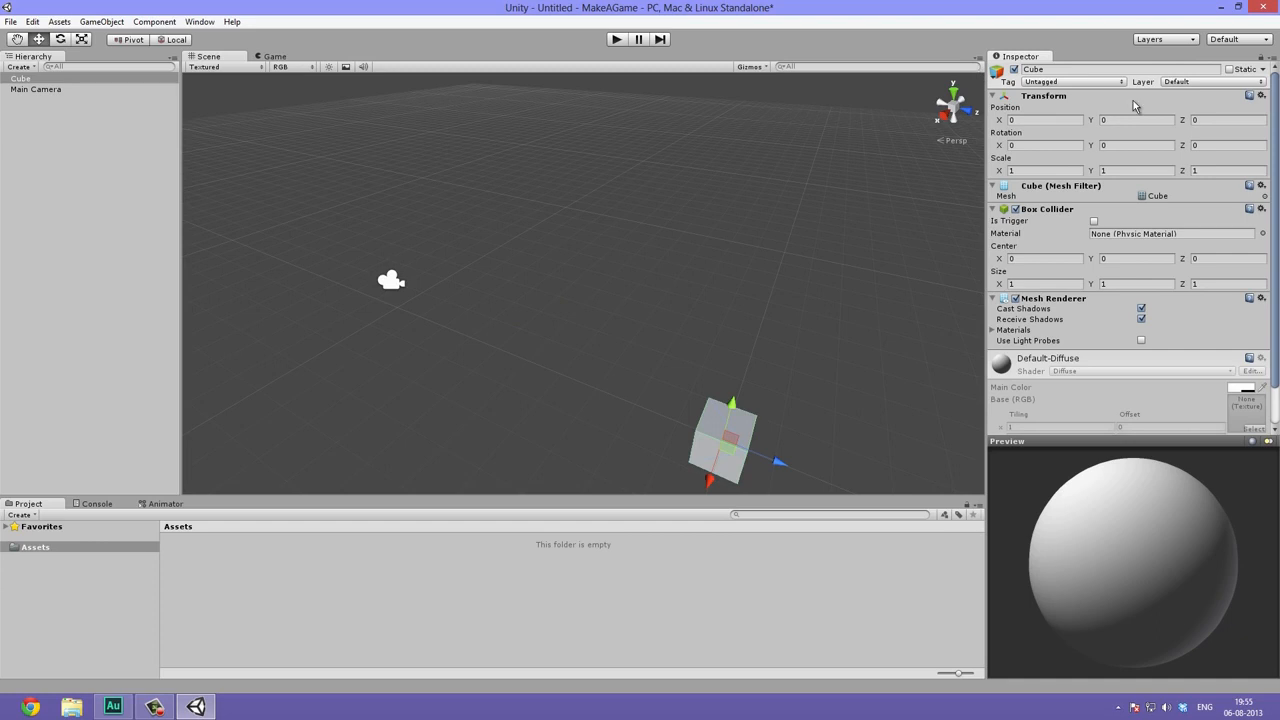
- Frame the Cube in the Scene view, then the Main Camera, and focus on the Cube again
text(f)
middle_drag(600, 254, 698, 286)
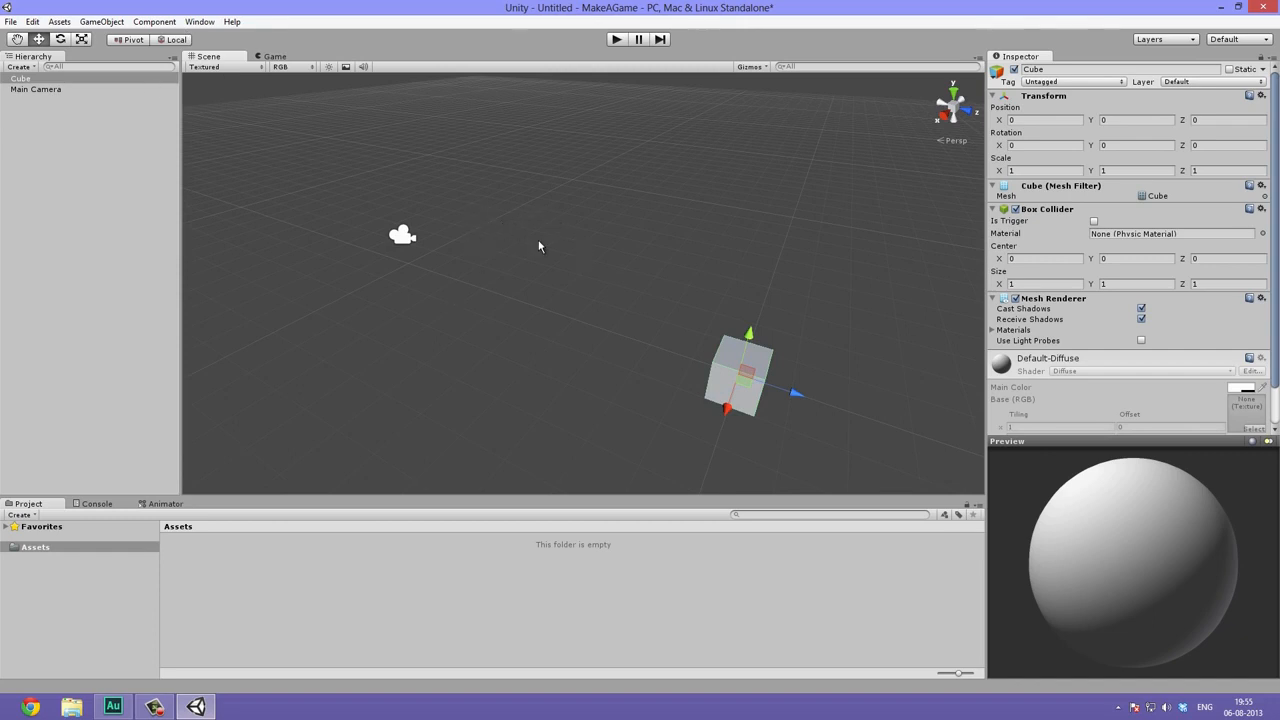
key(f)
alt+drag(448, 200, 646, 177)
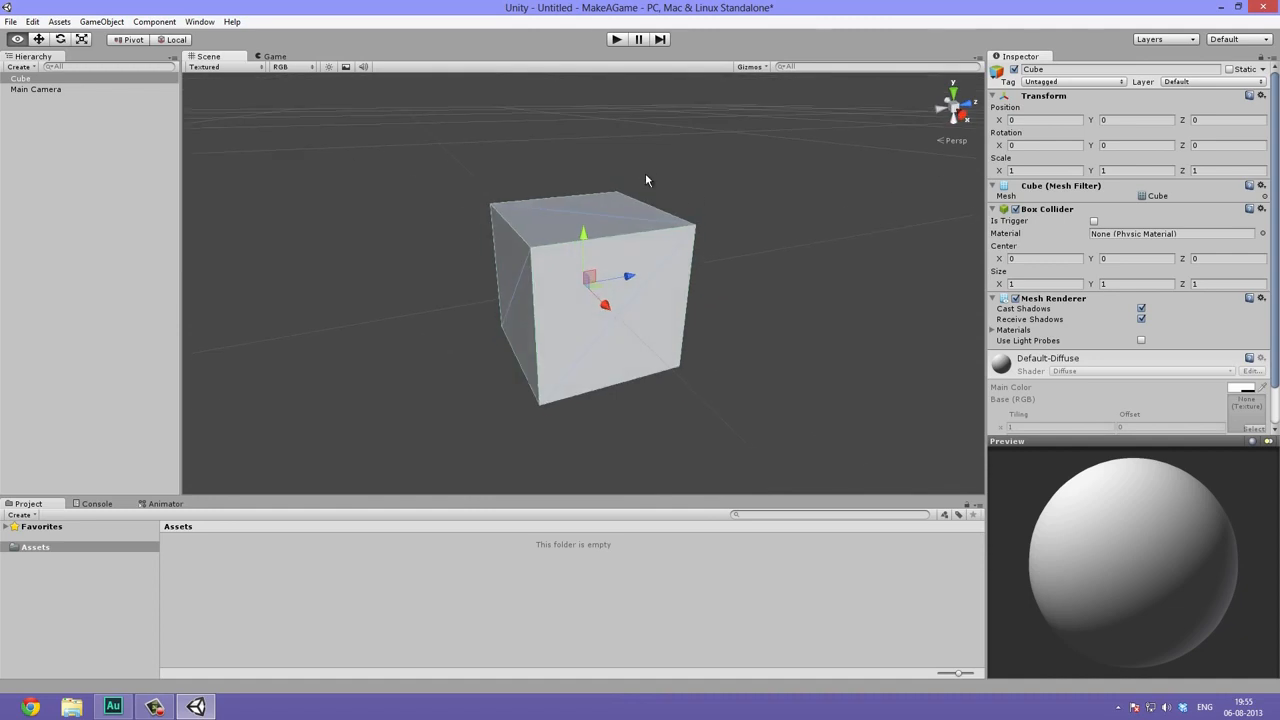
click(33, 88)
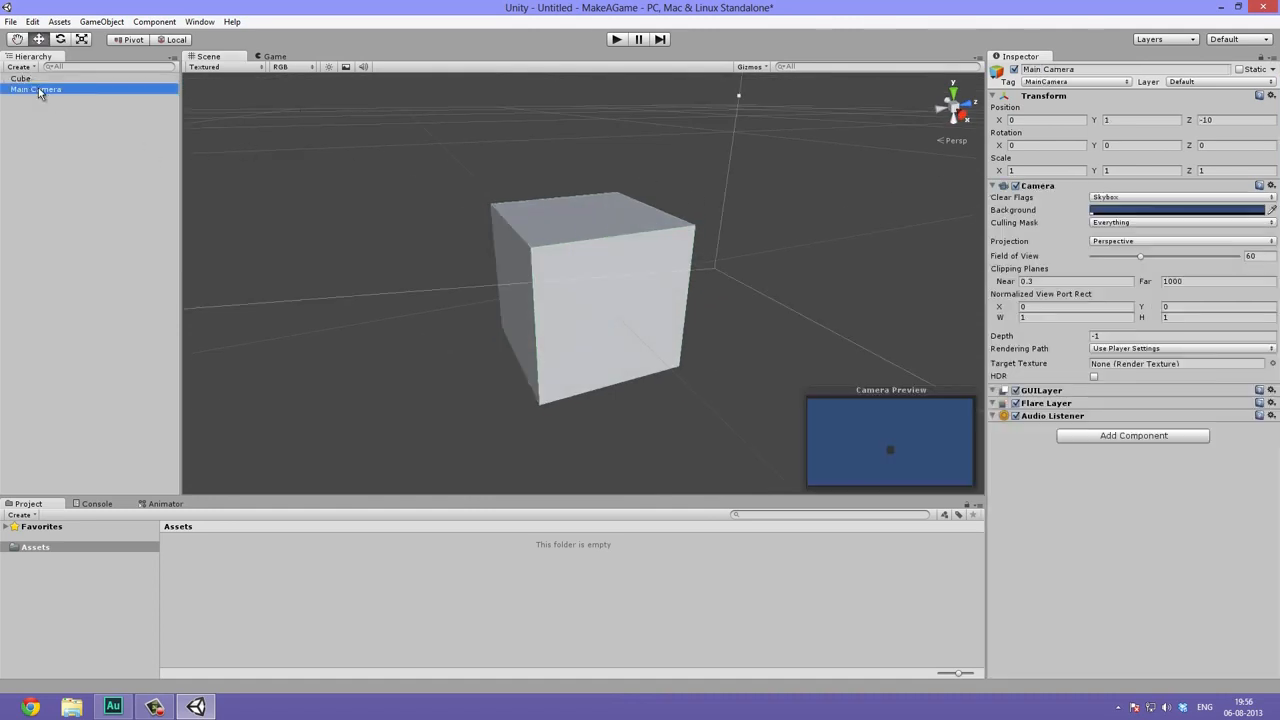
key(f)
click(20, 78)
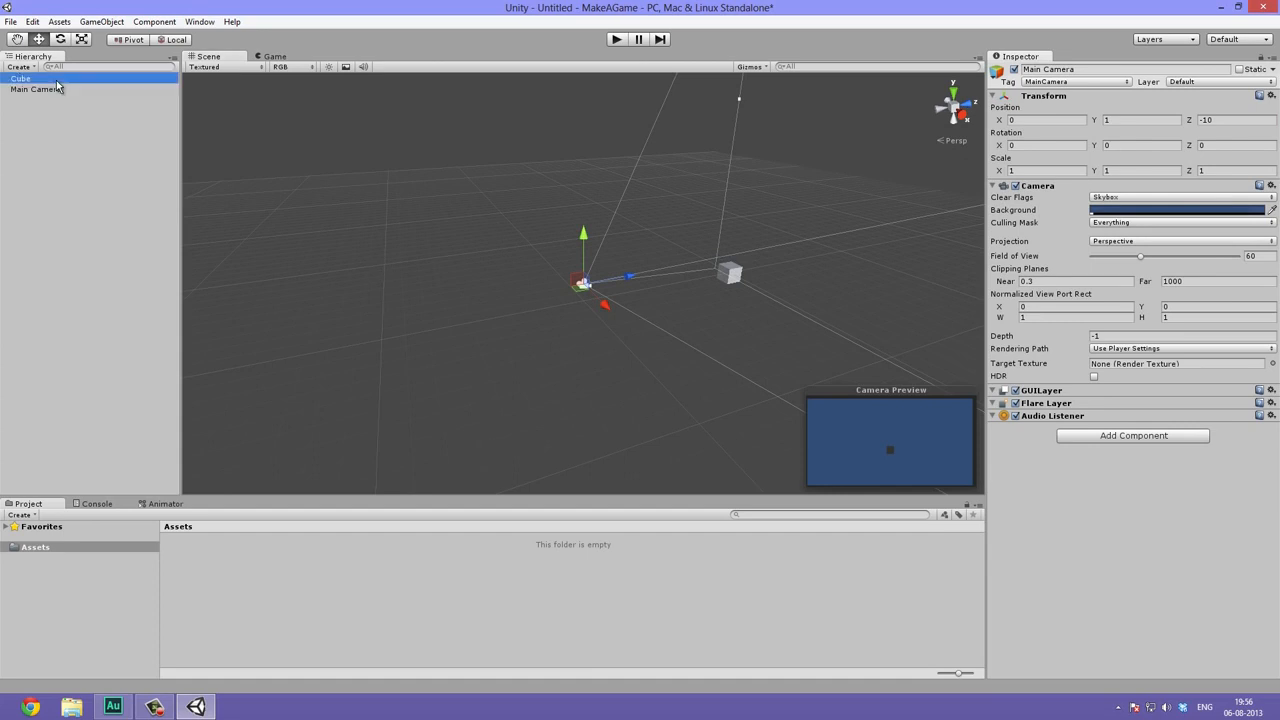
key(f)
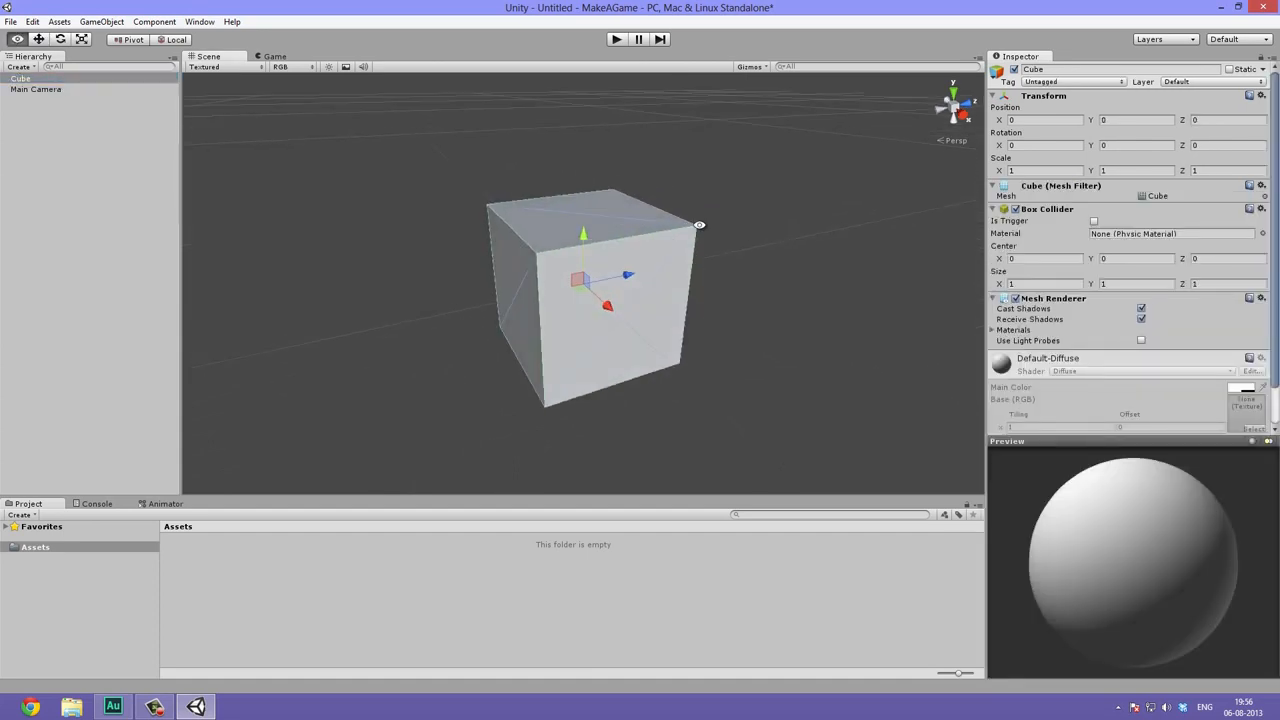
- View the Cube from farther away and another angle, check it in the Game view, and return to the Scene view
scroll(557, 222, down, 3)
scroll(557, 222, down, 3)
alt+drag(523, 229, 651, 204)
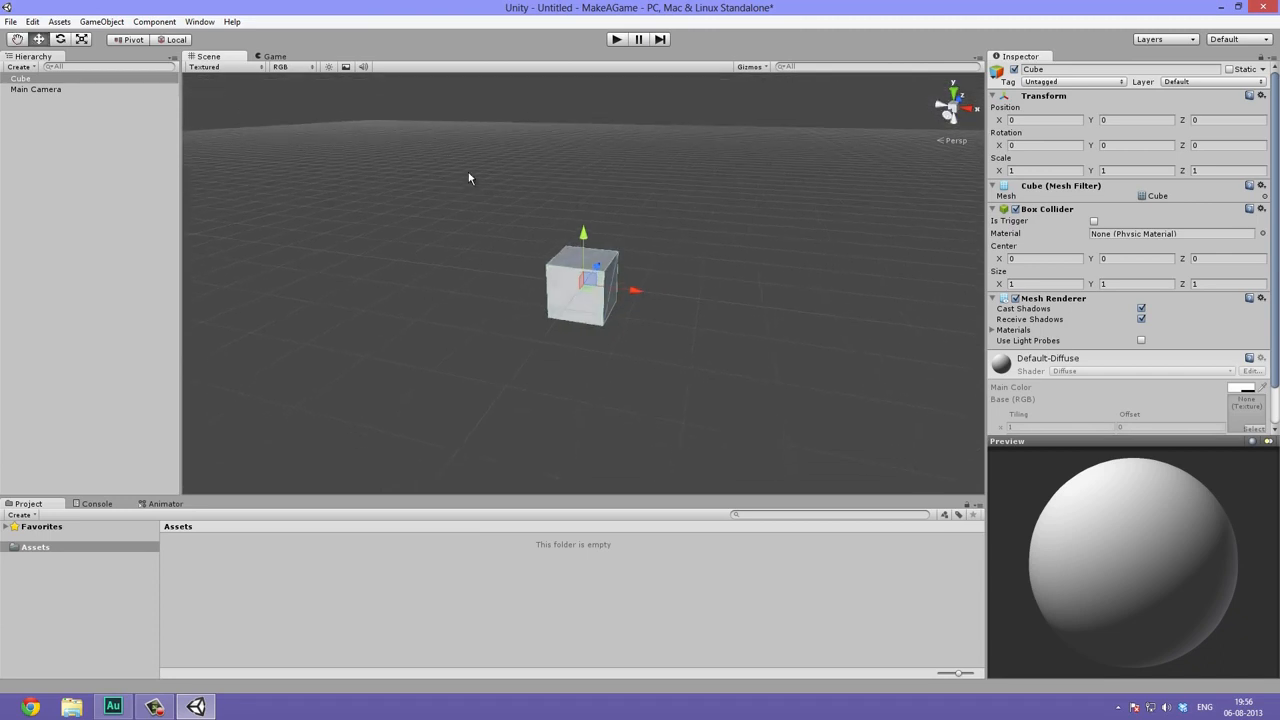
click(289, 57)
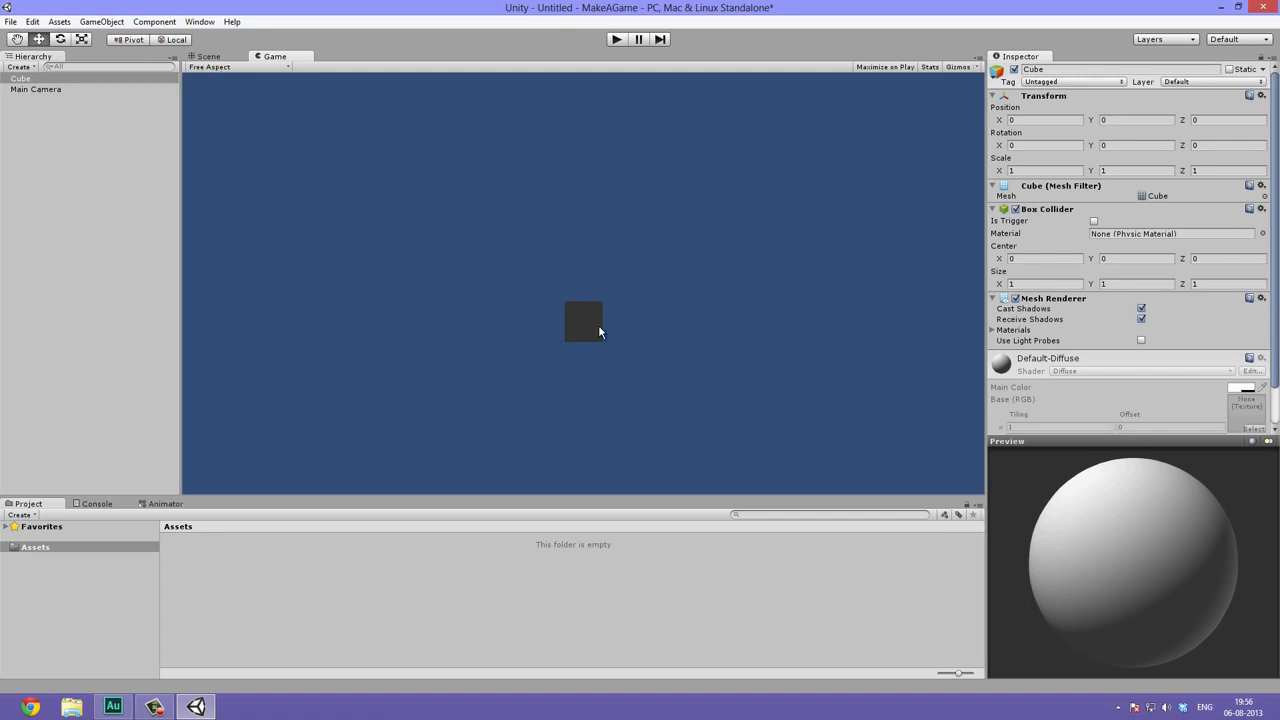
click(207, 56)
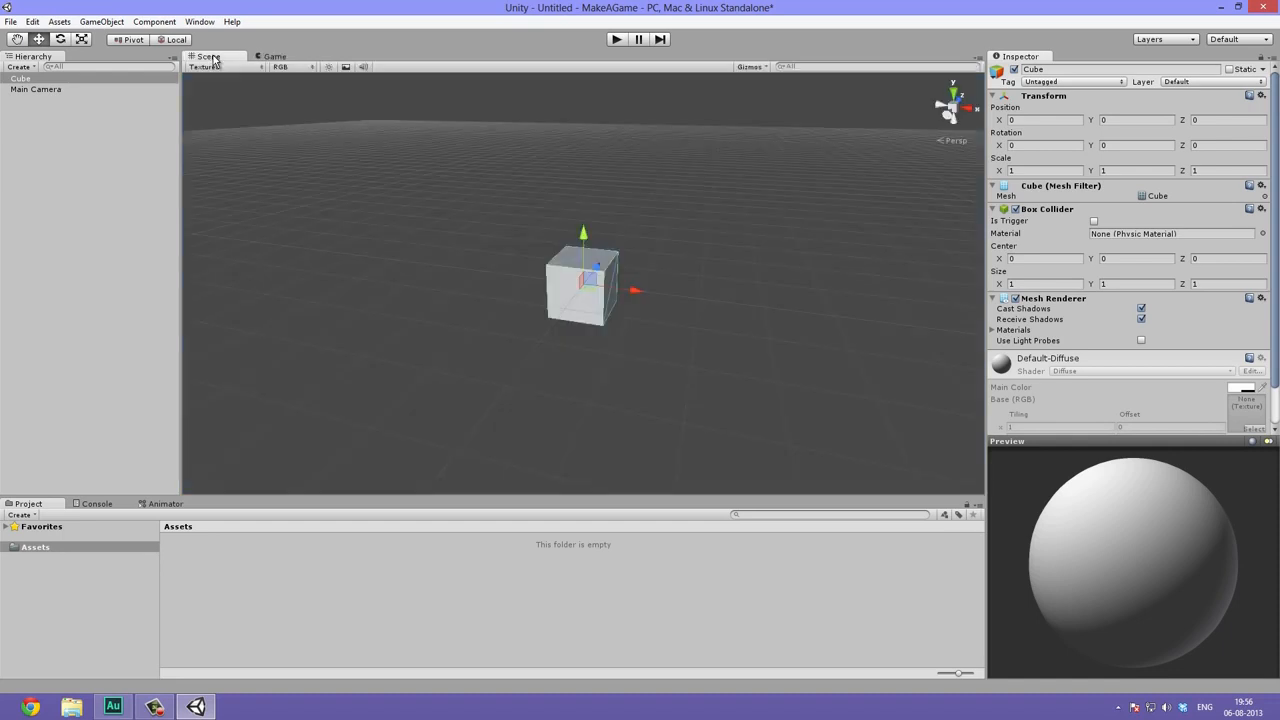
- Set the Cube's X scale to 10 and inspect the stretched shape from several angles
click(1033, 170)
text(10)
alt+drag(814, 249, 900, 202)
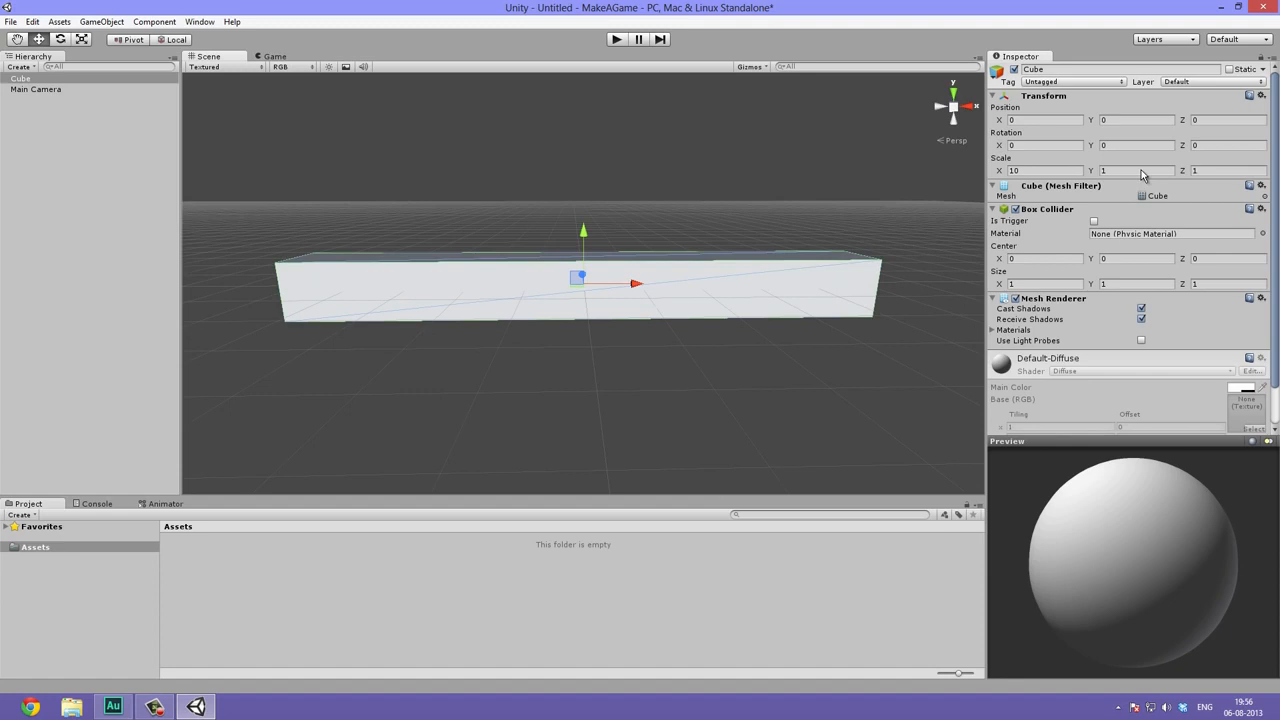
alt+drag(783, 266, 449, 129)
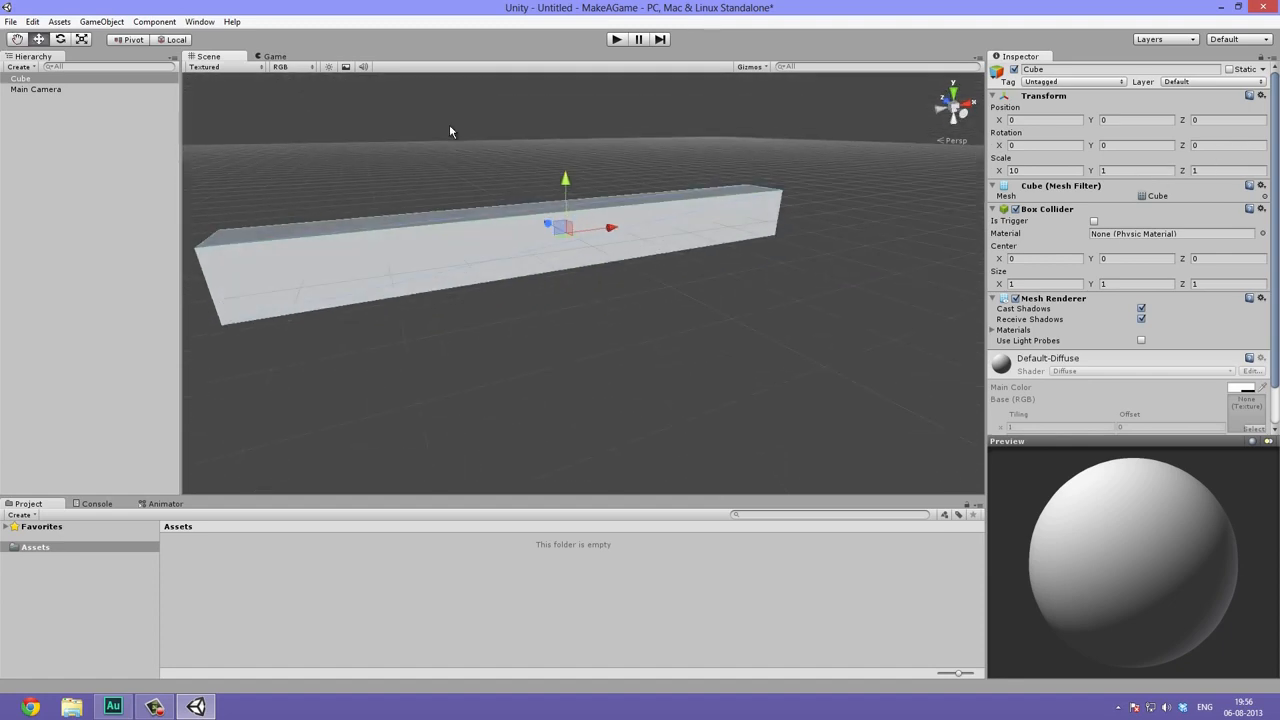
alt+drag(526, 276, 515, 311)
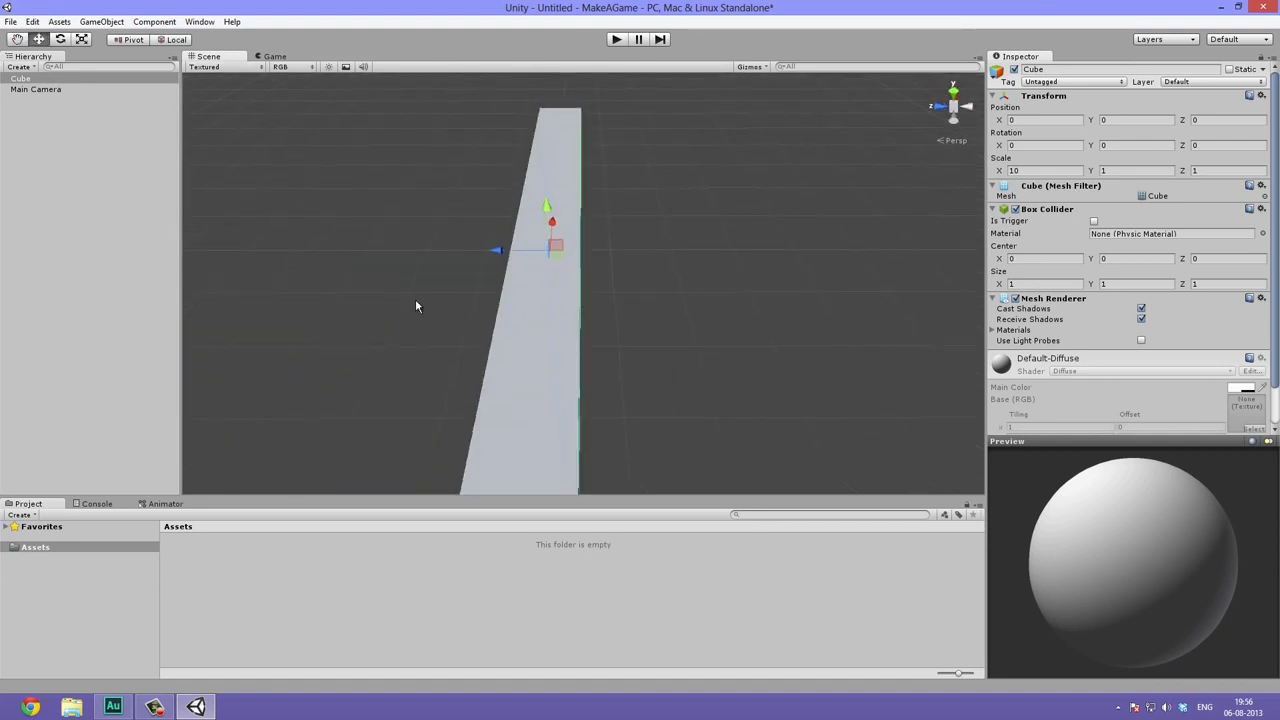
click(930, 110)
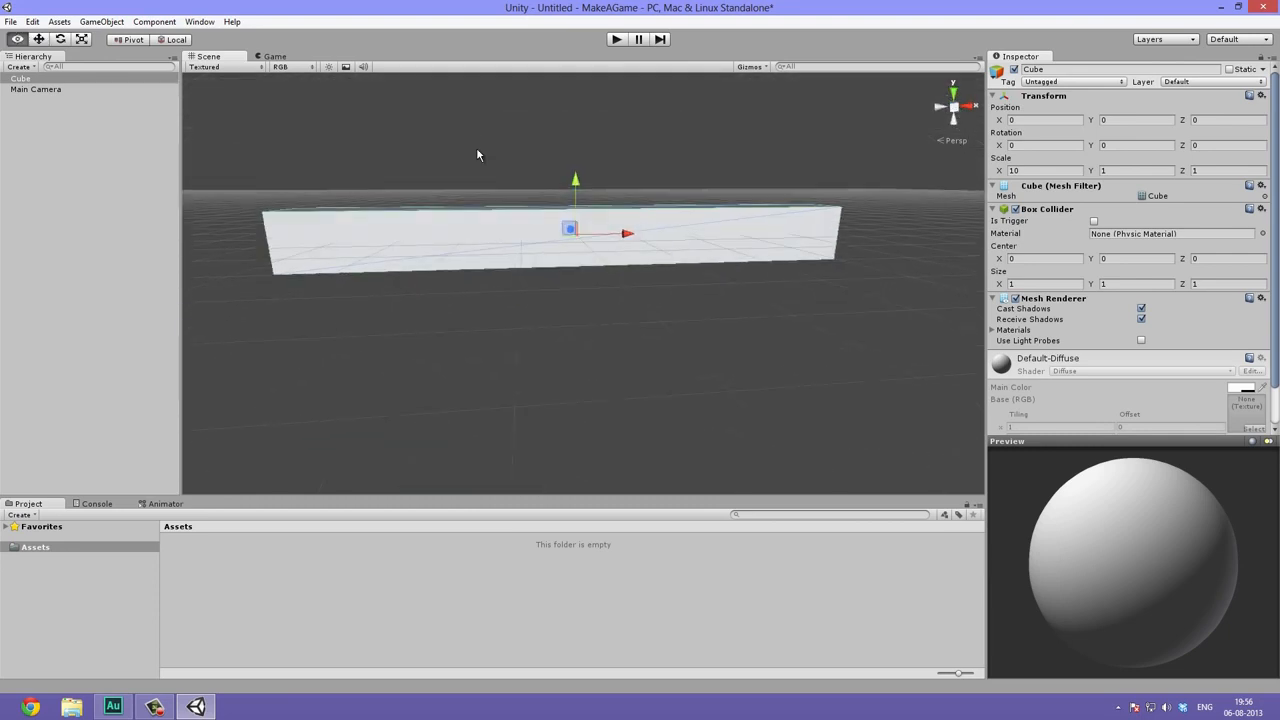
alt+drag(557, 282, 549, 315)
middle_drag(629, 233, 594, 281)
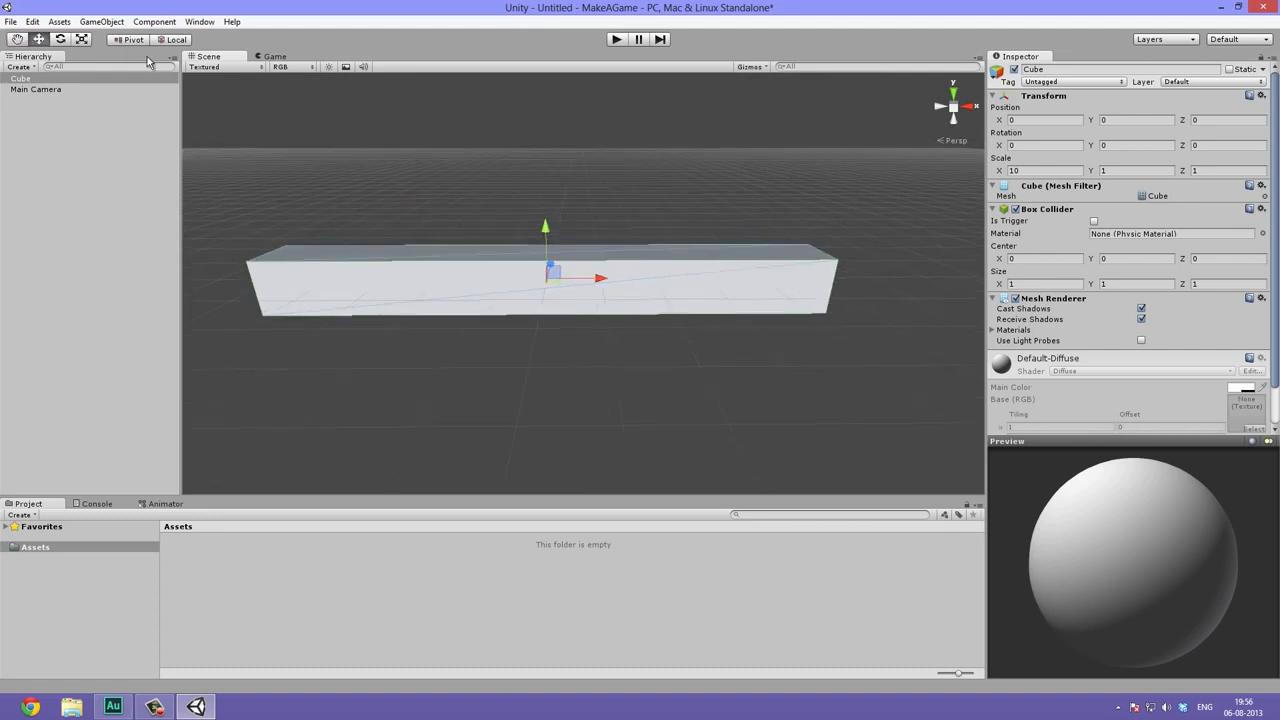
- Create a Sphere and set its position to X 0, Y 0, Z 0
click(108, 23)
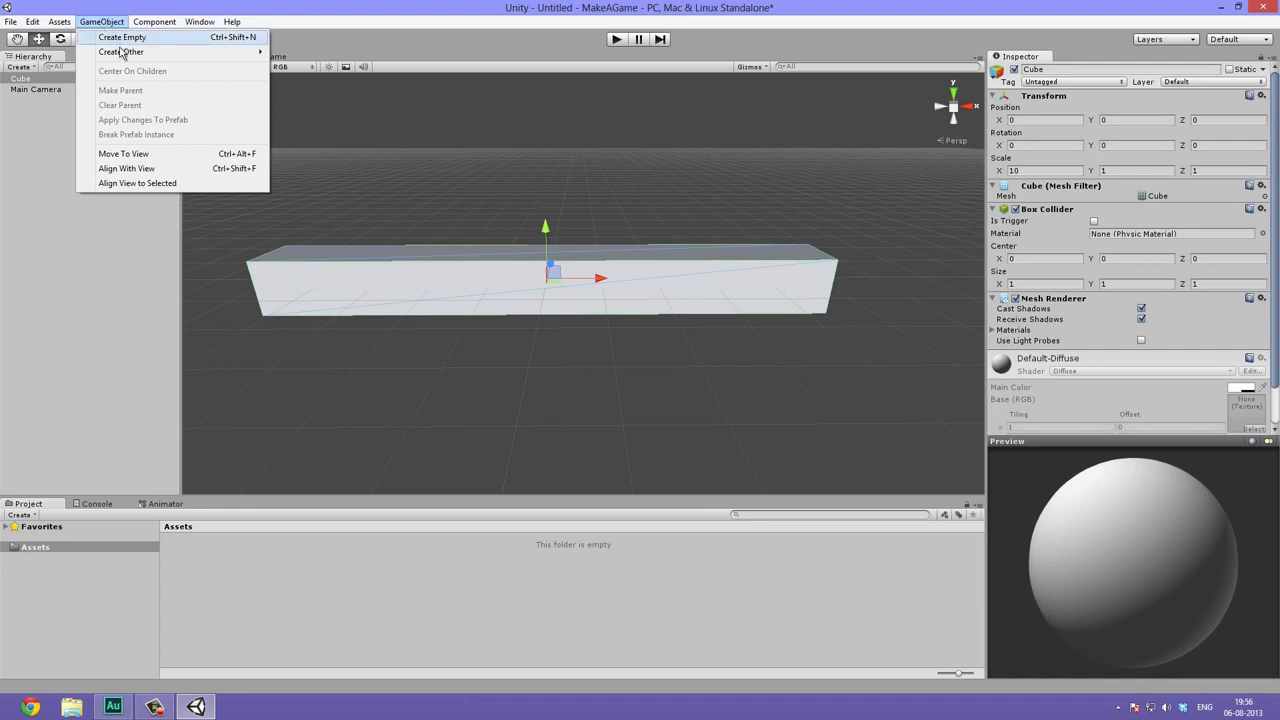
mouse_move(124, 54)
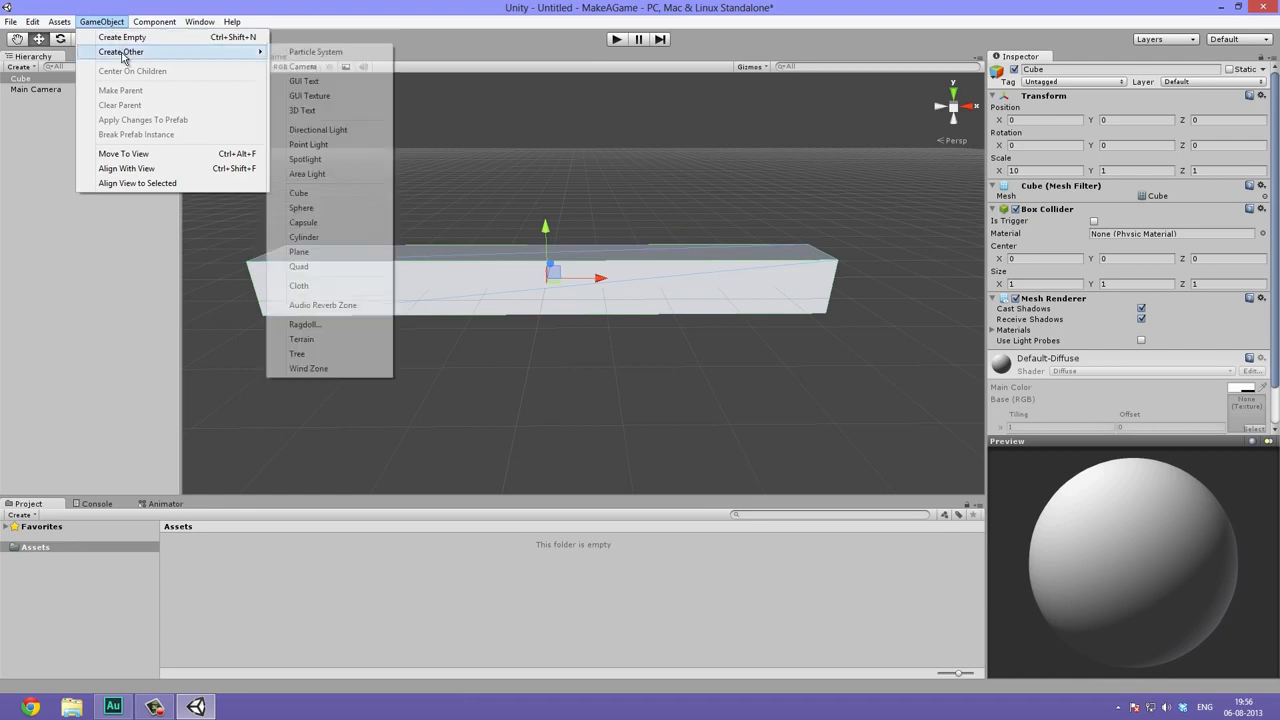
click(336, 210)
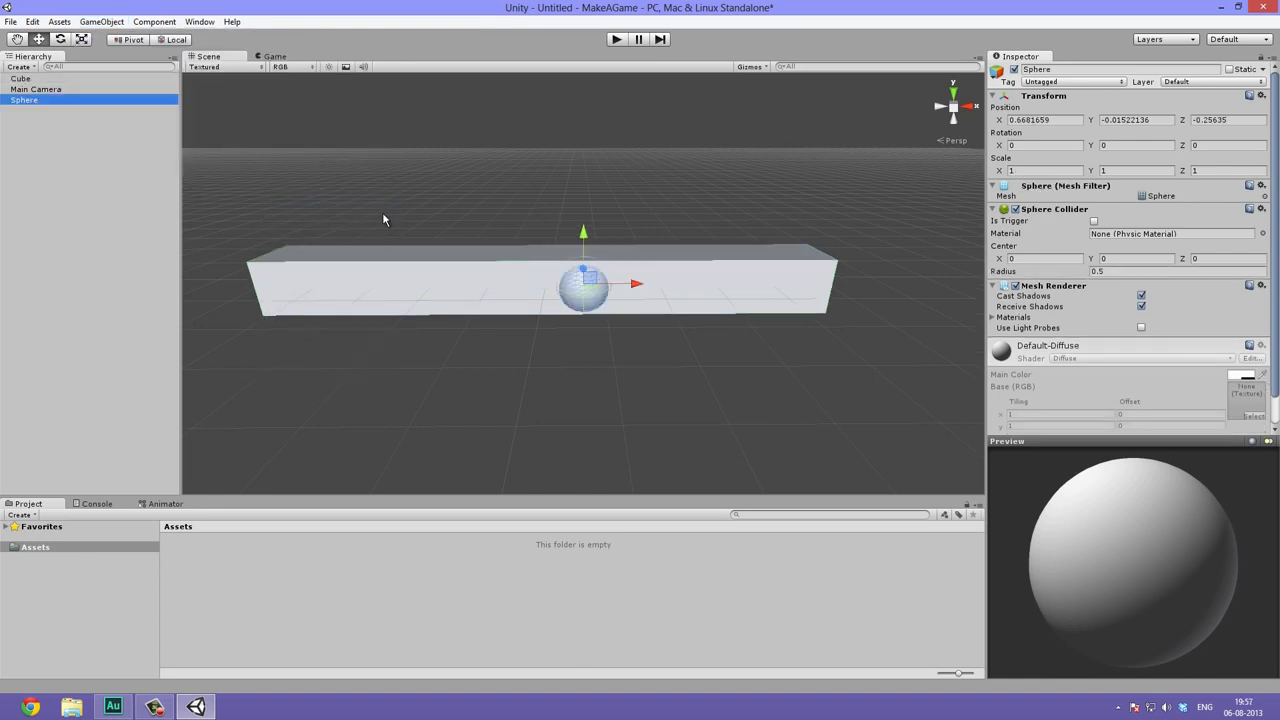
click(1066, 119)
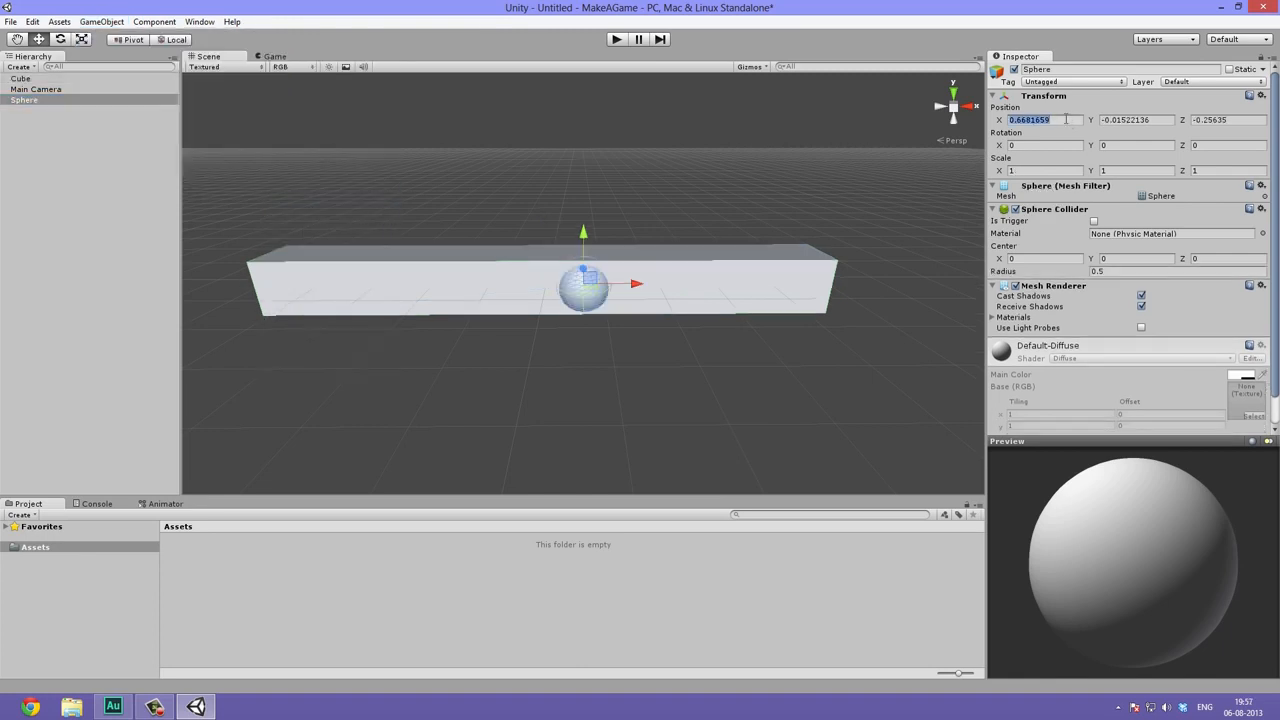
text(0)
key(Tab)
text(0)
key(Tab)
text(0)
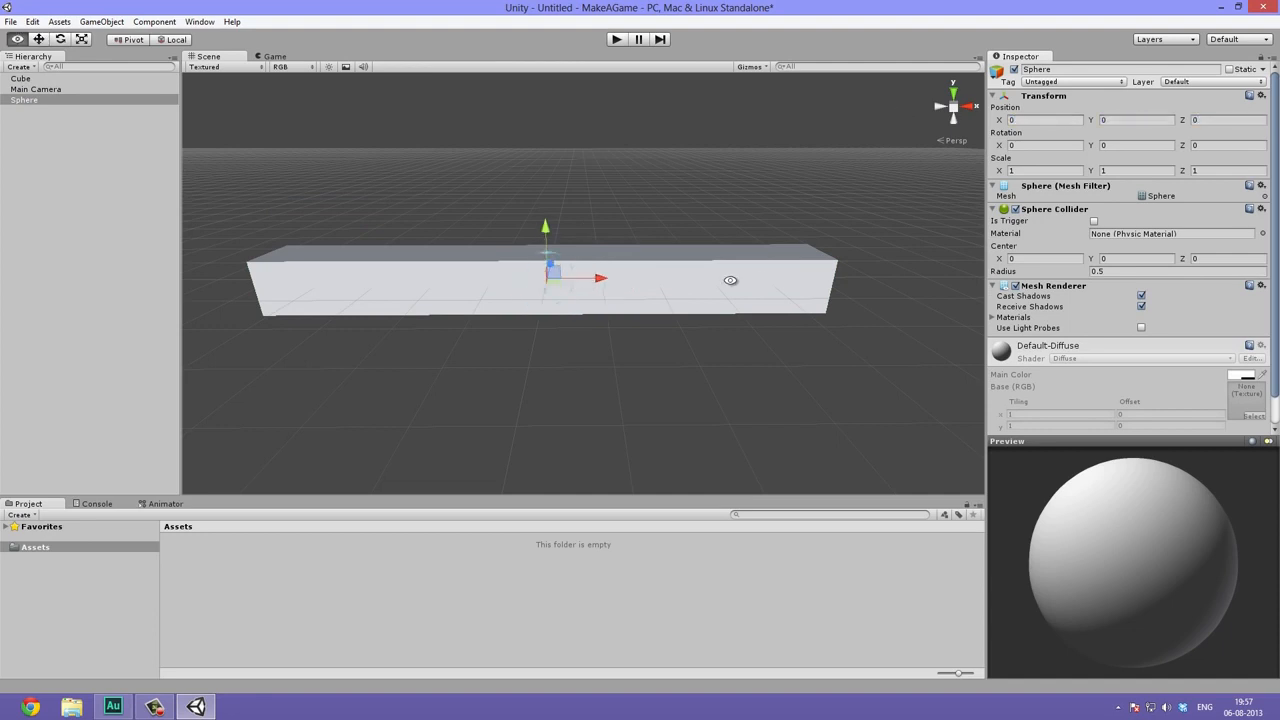
- Raise the Sphere along the Y axis to about 1.07 so it sits above the stretched Cube, and check its placement
alt+drag(731, 282, 757, 250)
drag(543, 234, 541, 170)
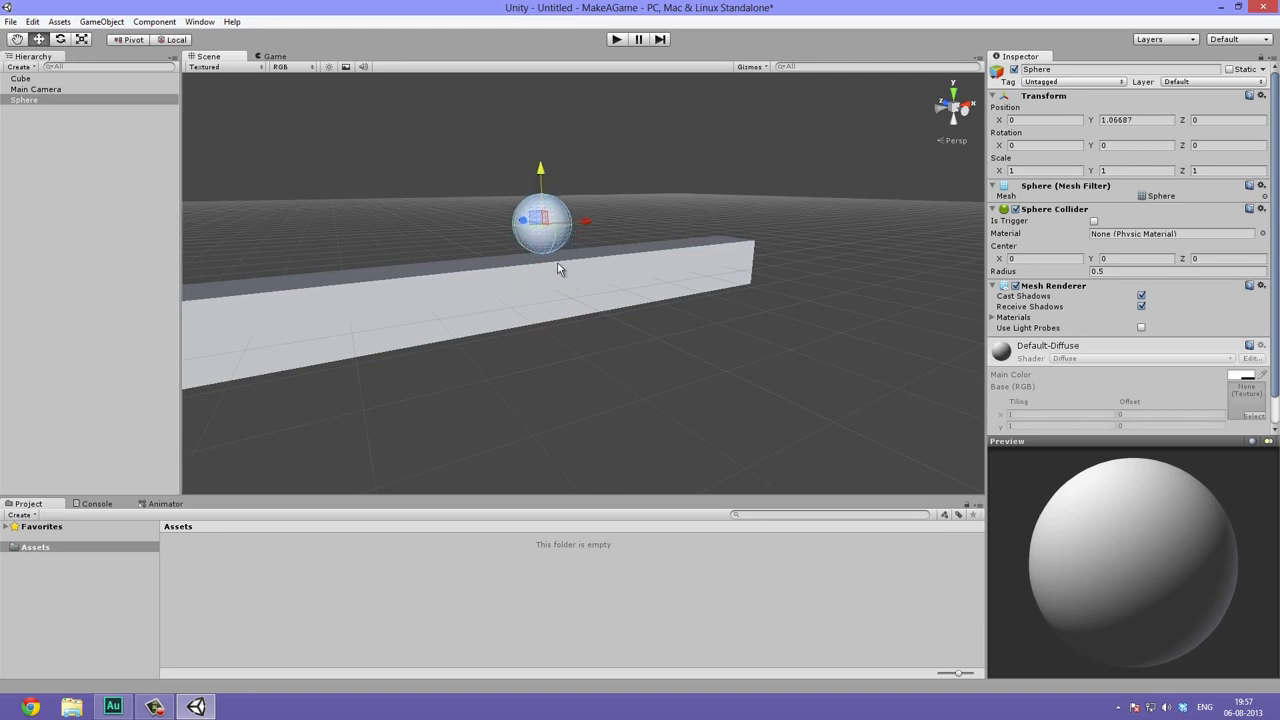
key(f)
alt+drag(729, 406, 596, 376)
scroll(568, 366, down, 4)
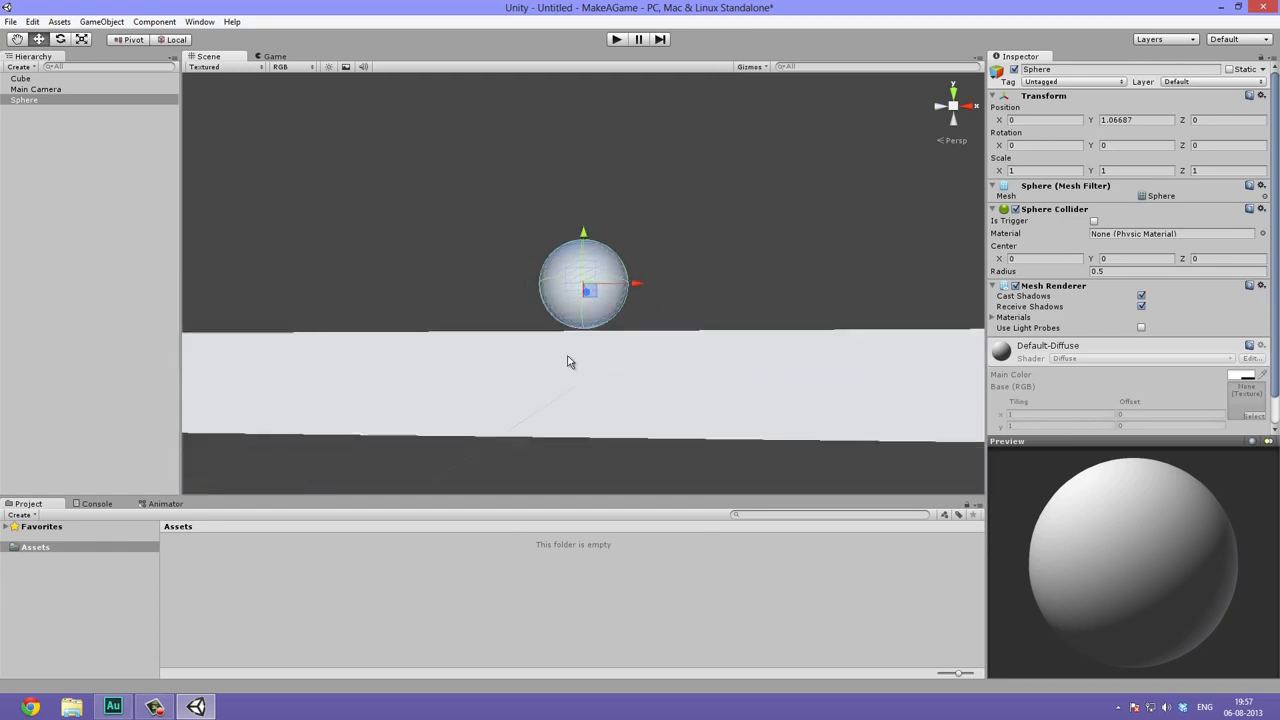
scroll(605, 245, down, 3)
alt+drag(717, 200, 722, 297)
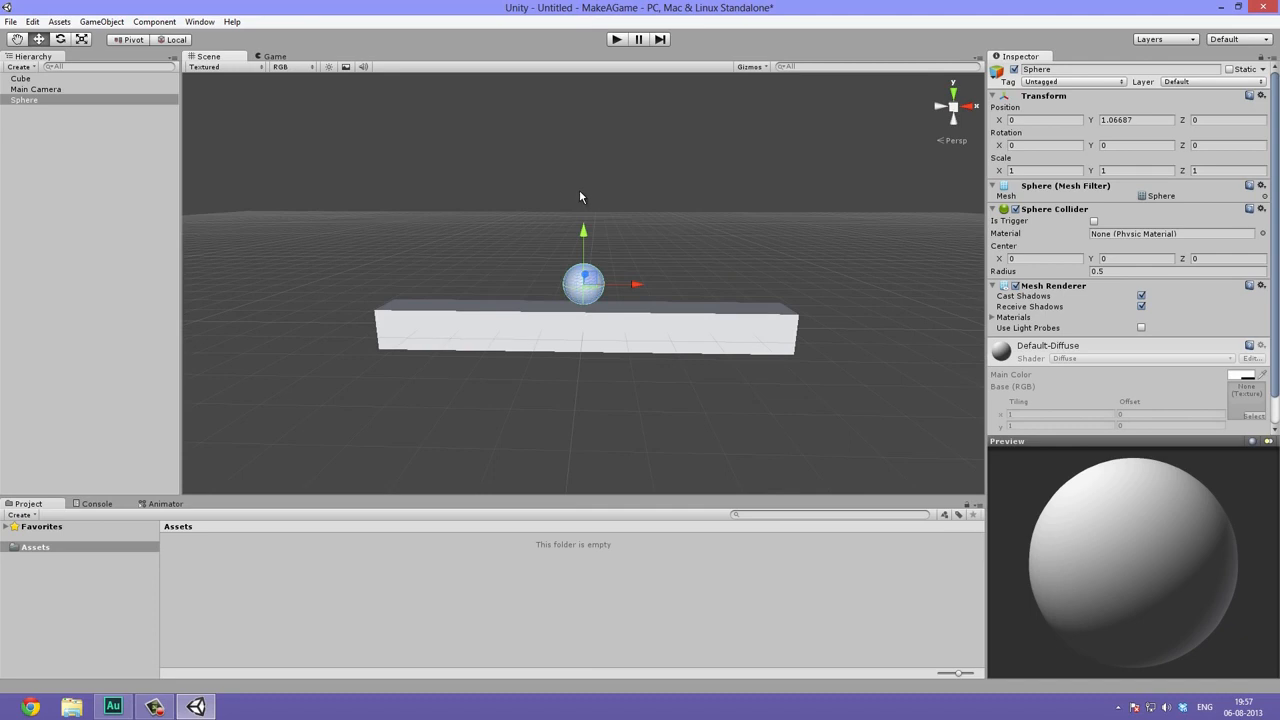
- Rename the Sphere as Ball, keeping the object active
right_click(38, 104)
click(24, 148)
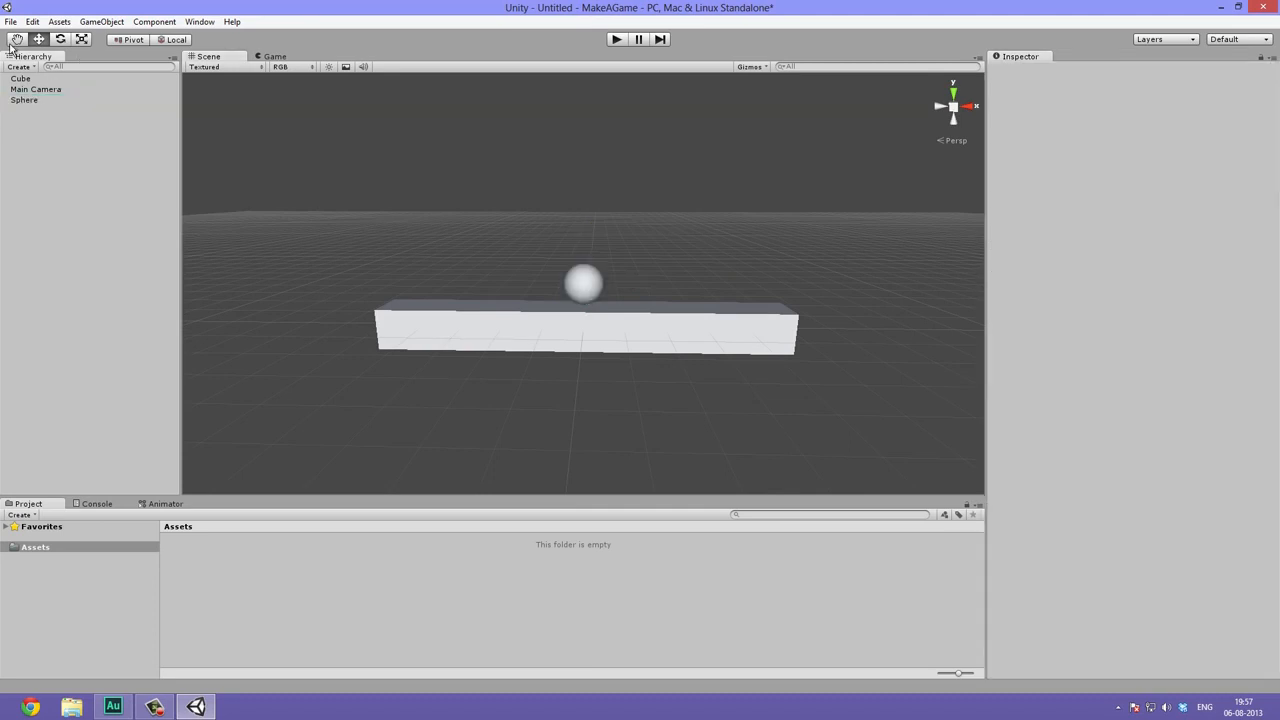
right_click(30, 101)
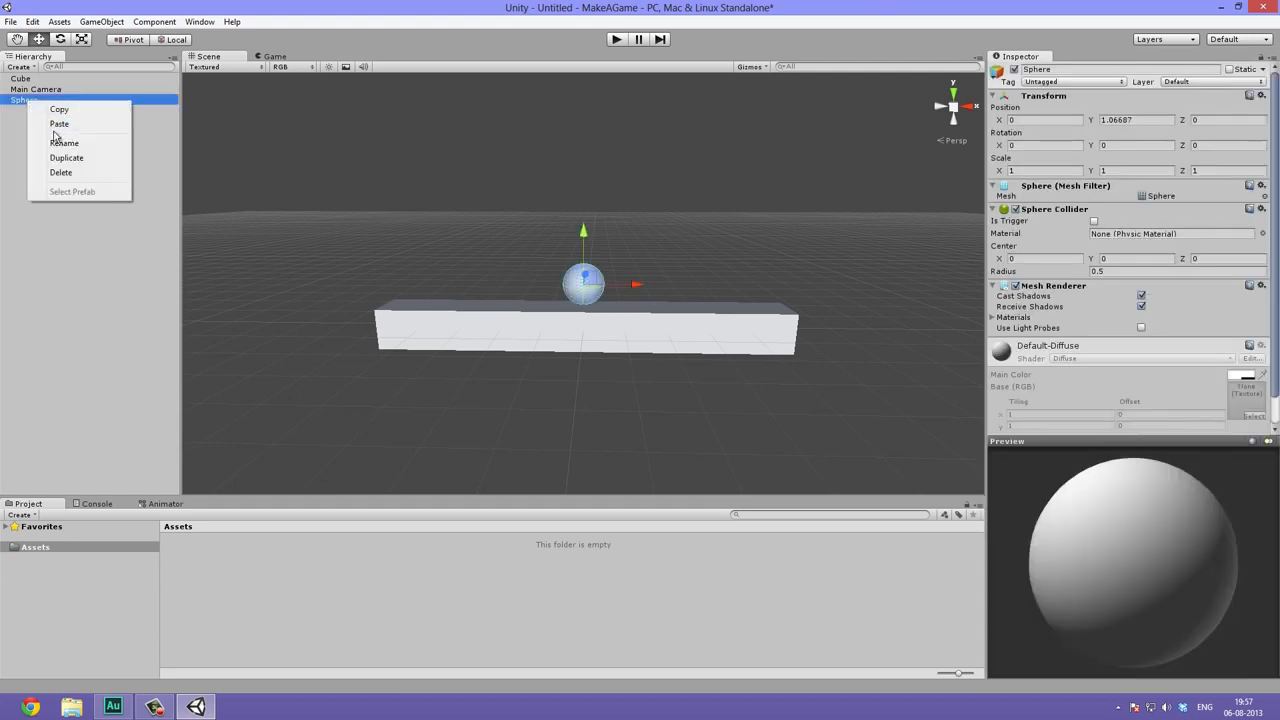
click(9, 126)
click(22, 104)
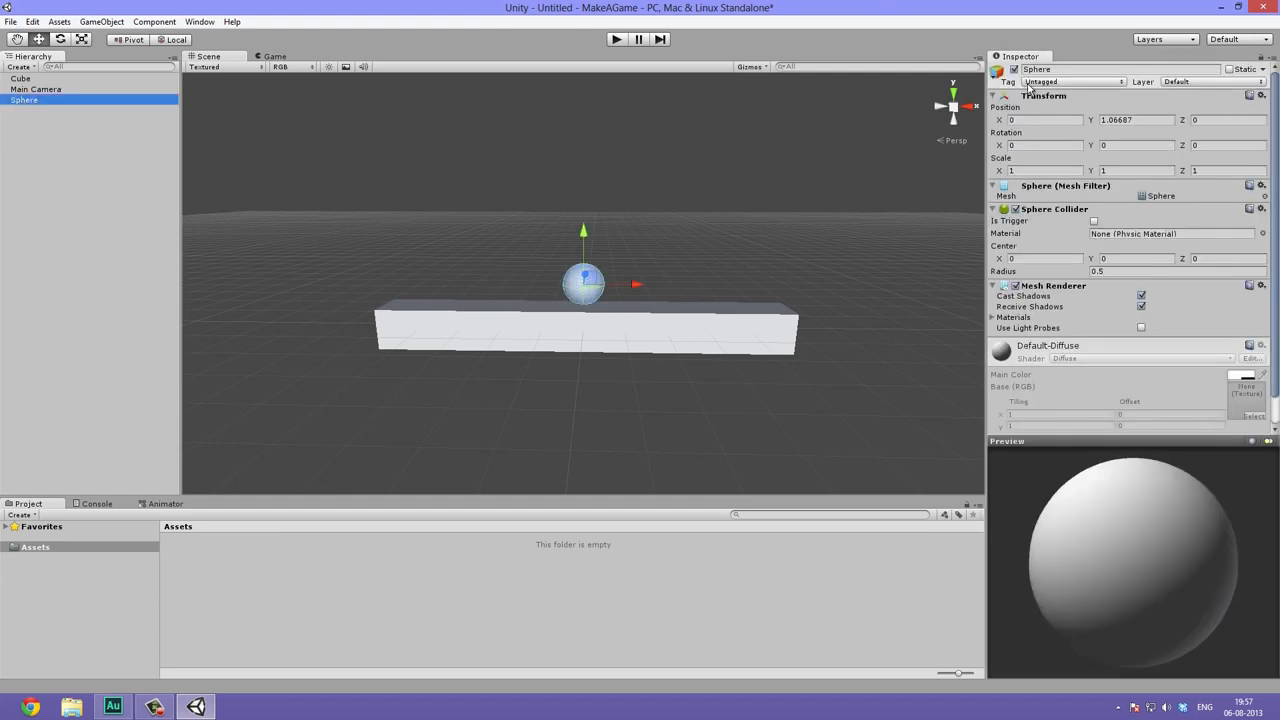
click(1063, 67)
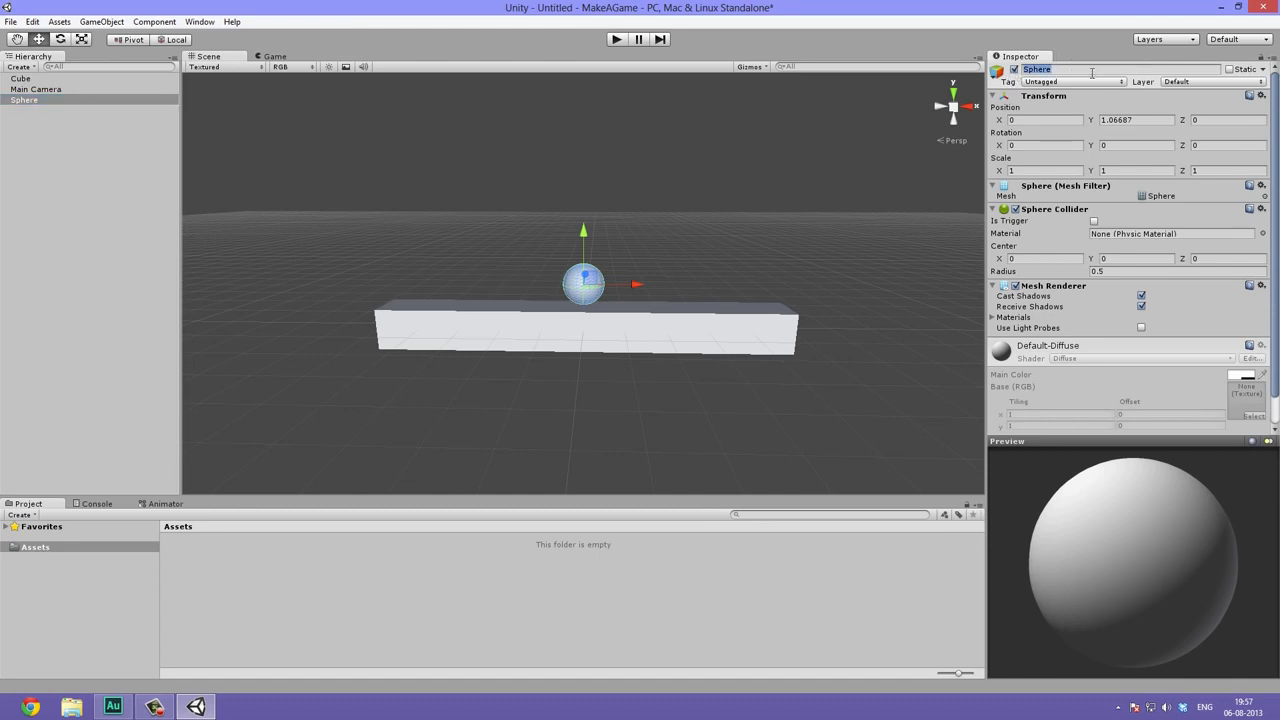
key(BackSpace)
click(1015, 69)
click(1015, 69)
text(Ball)
key(Return)
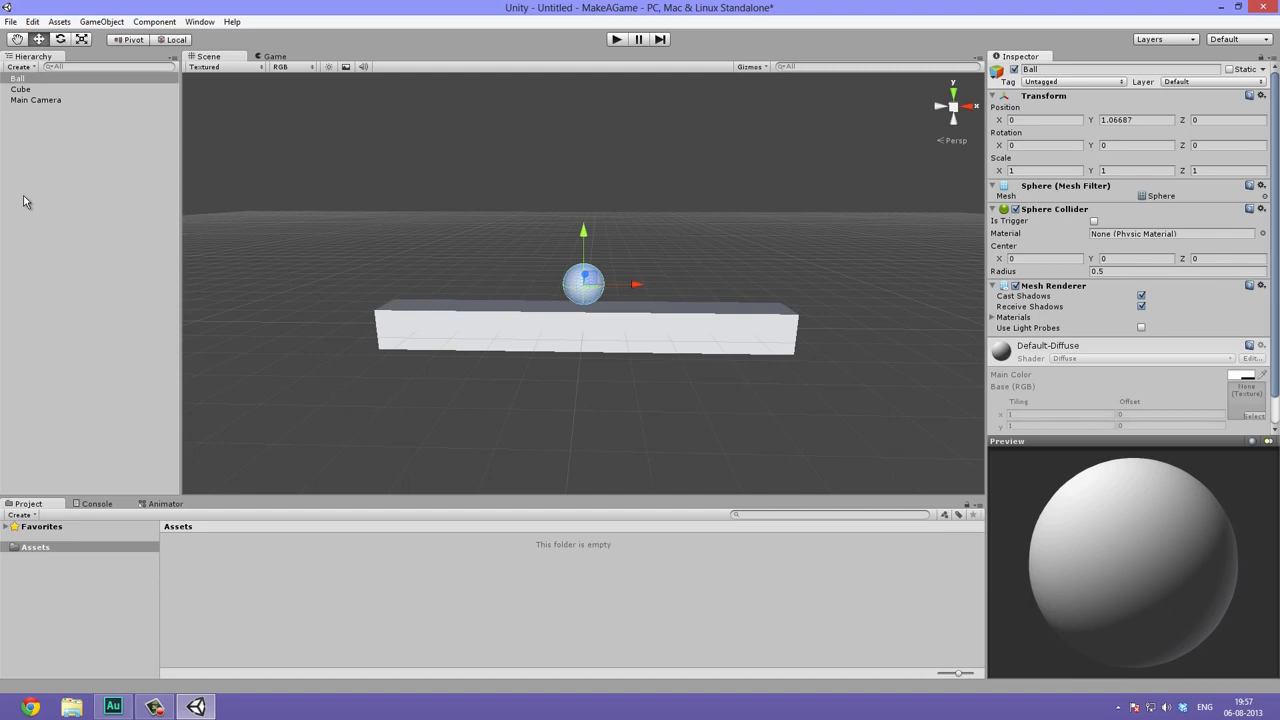
click(53, 122)
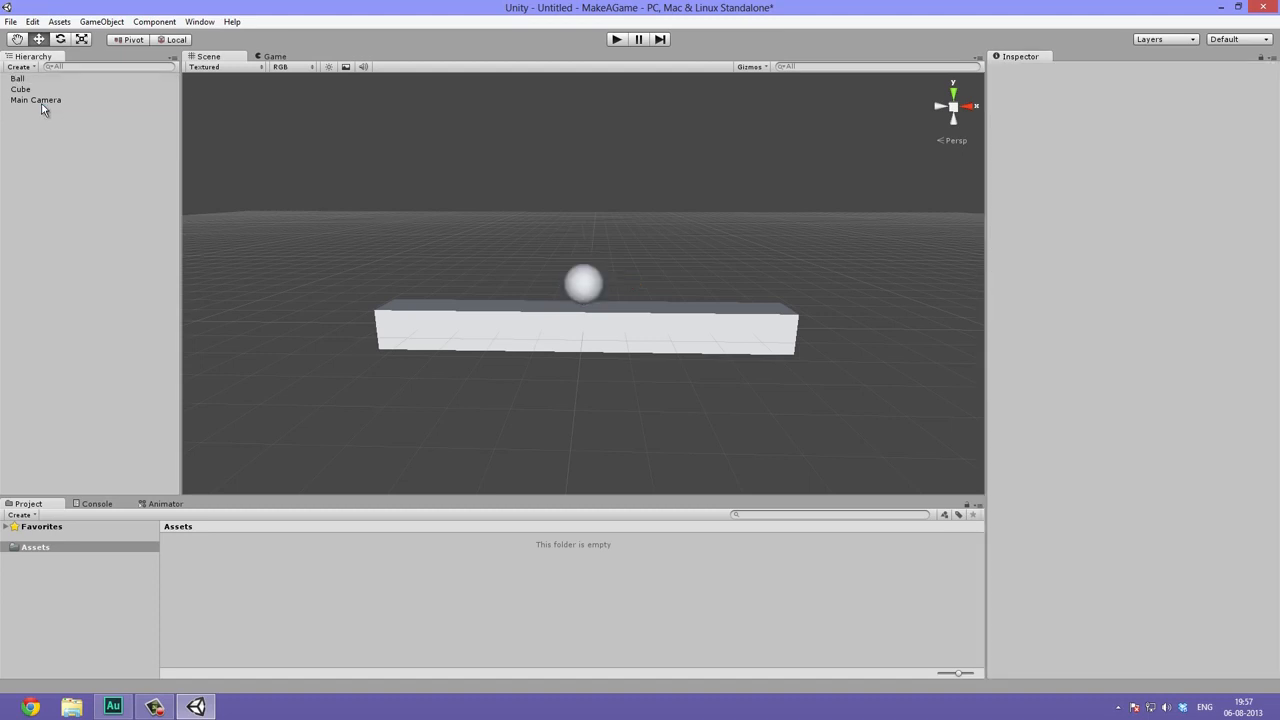
click(35, 100)
click(33, 100)
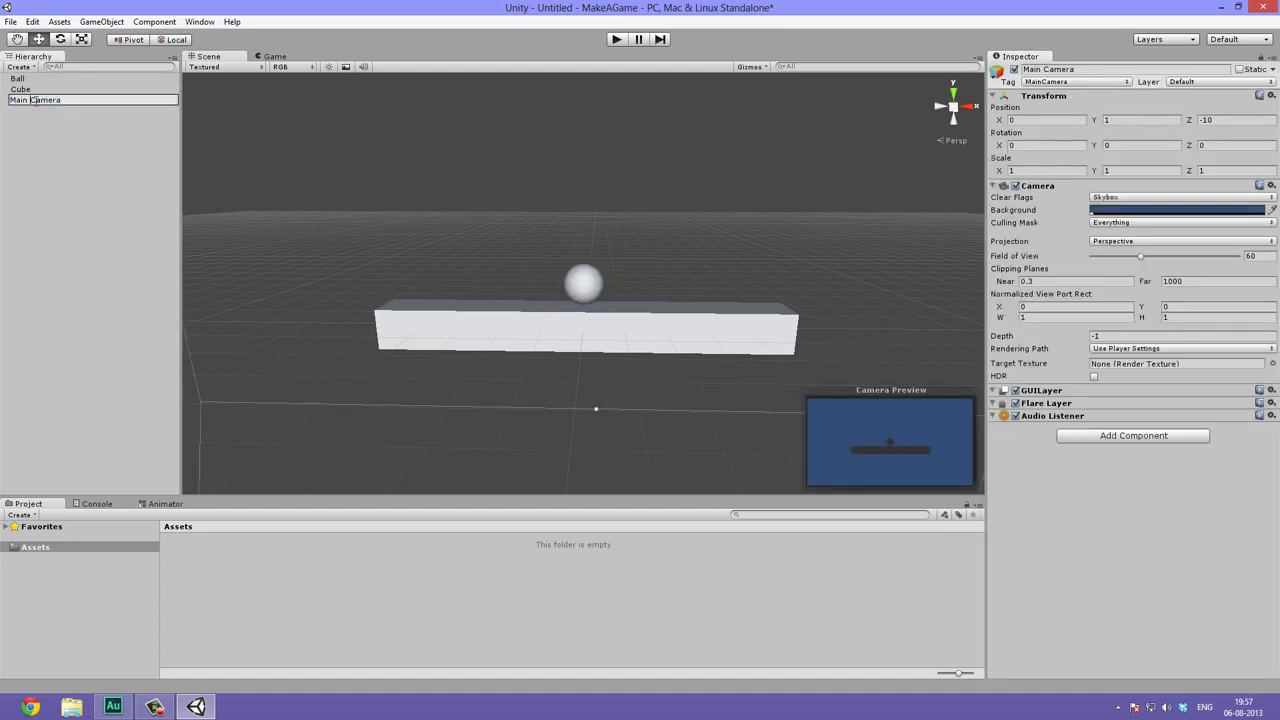
click(40, 118)
click(24, 79)
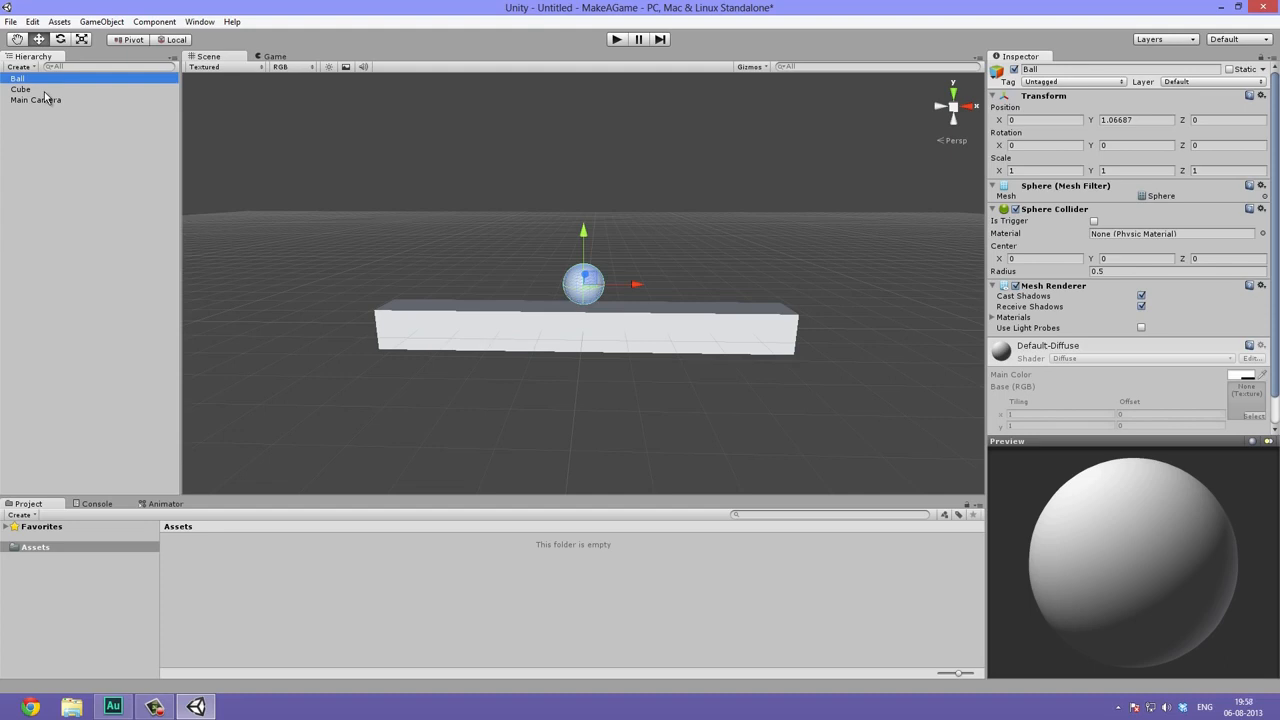
- Rename the Cube as Ground
click(28, 91)
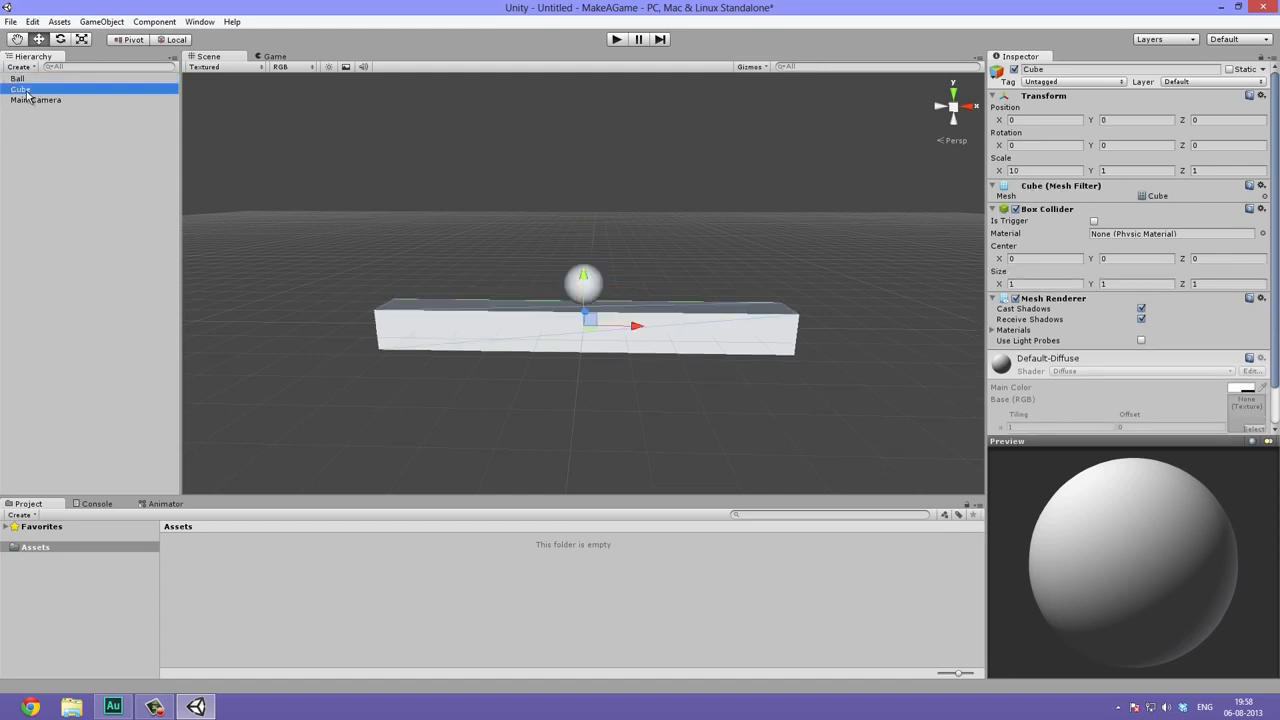
right_click(28, 94)
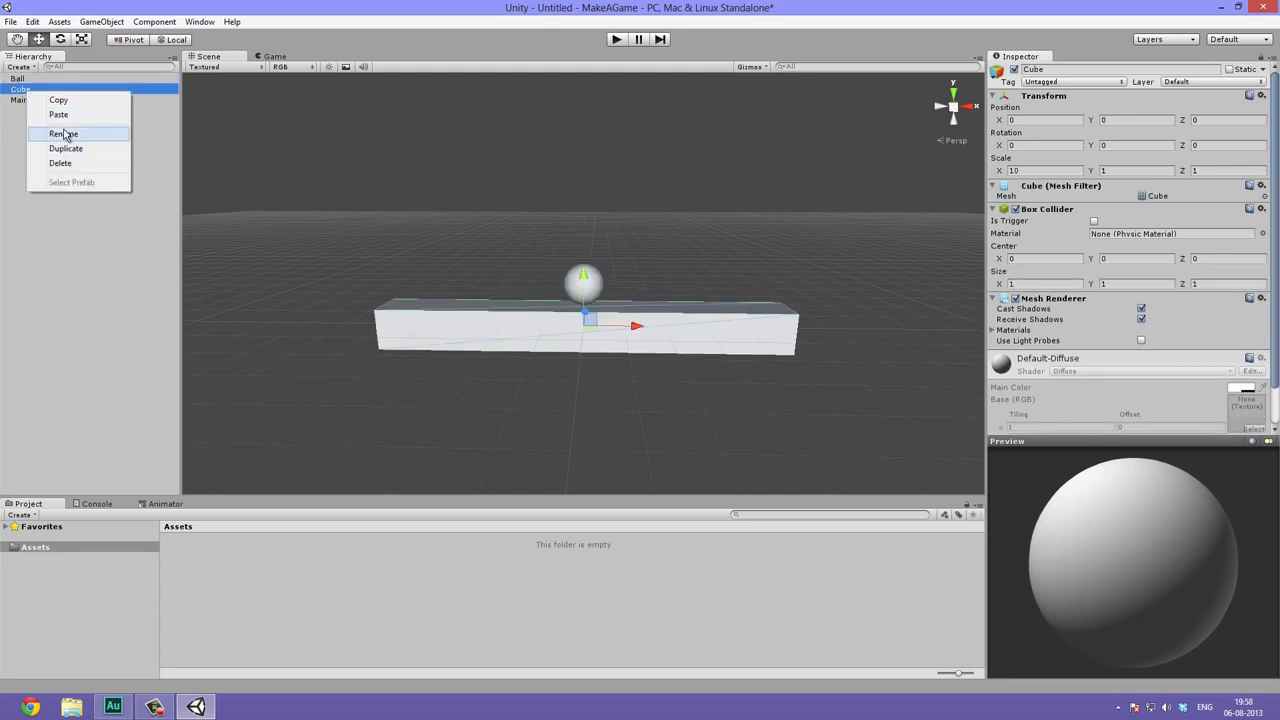
click(58, 128)
text(Gro)
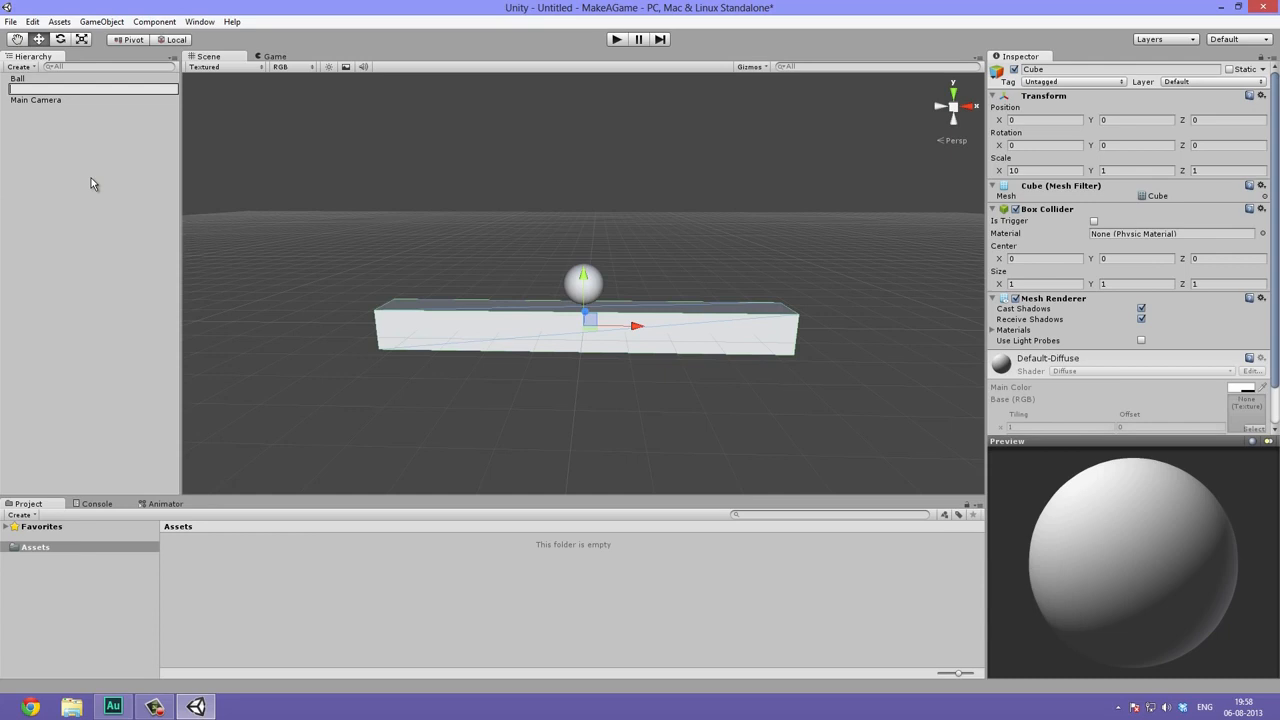
text(und)
key(Return)
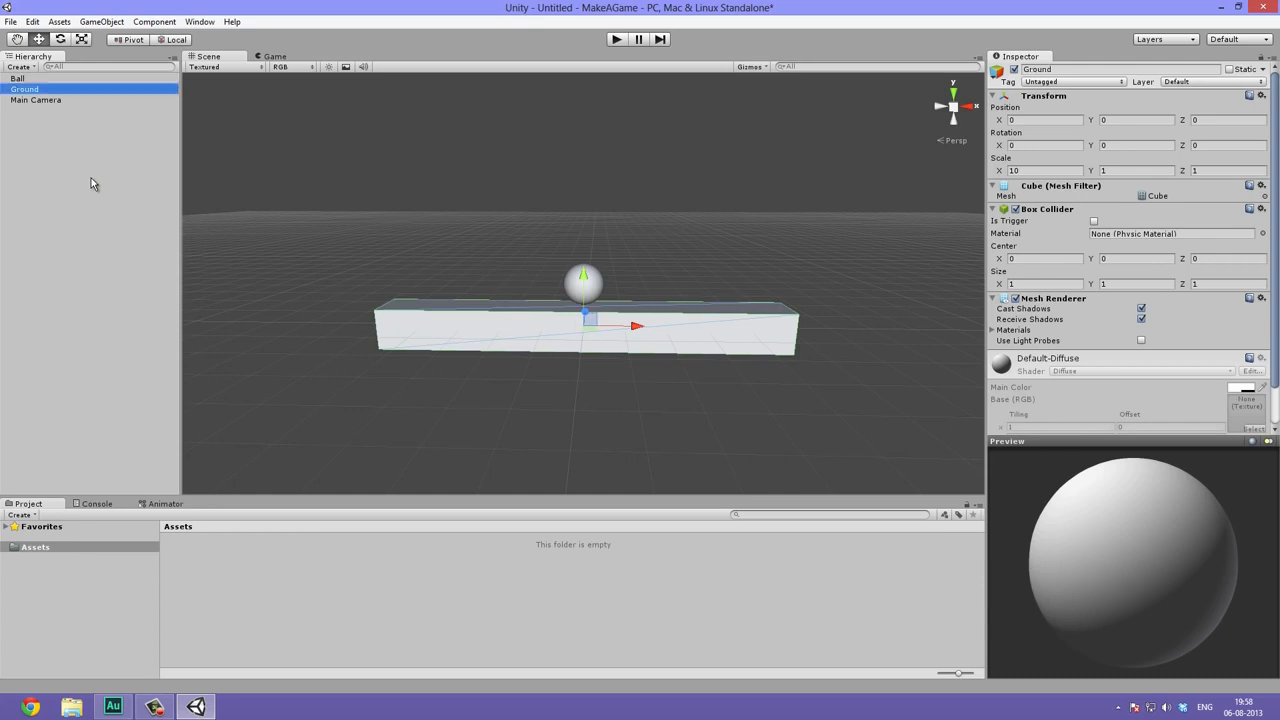
- Rename the Main Camera object as MainCamera, without a space
click(49, 102)
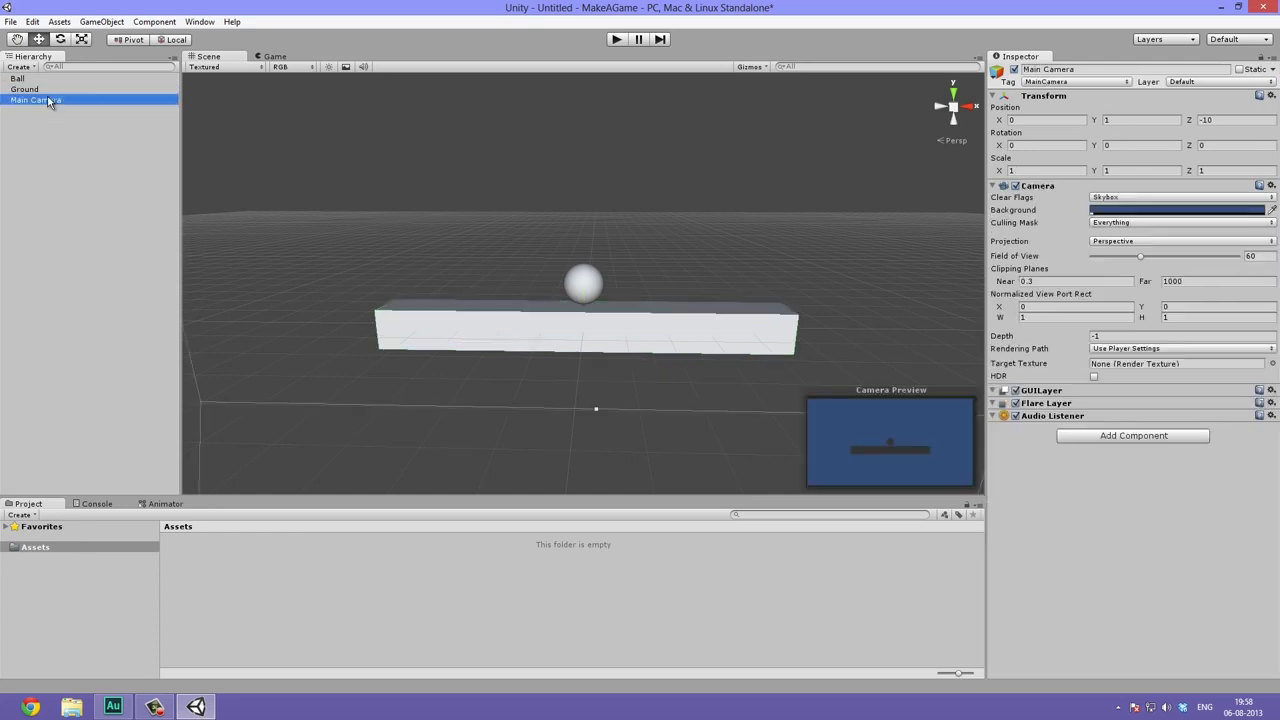
right_click(41, 97)
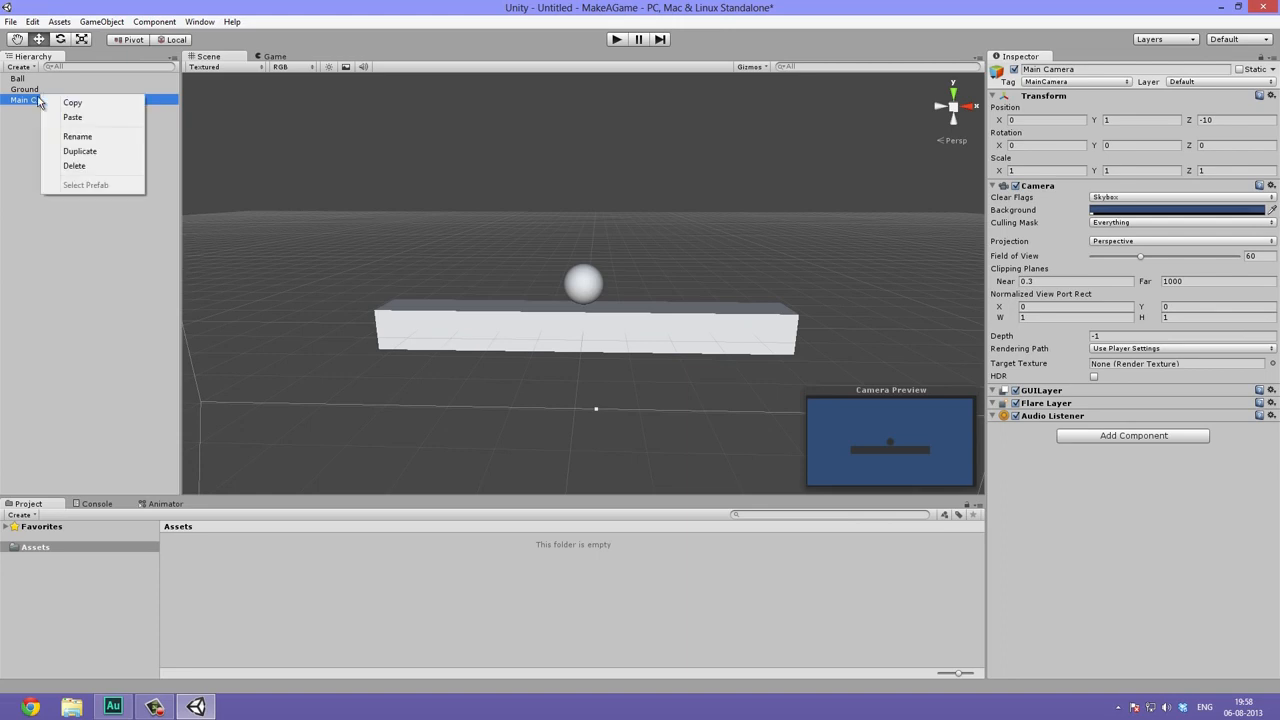
click(93, 135)
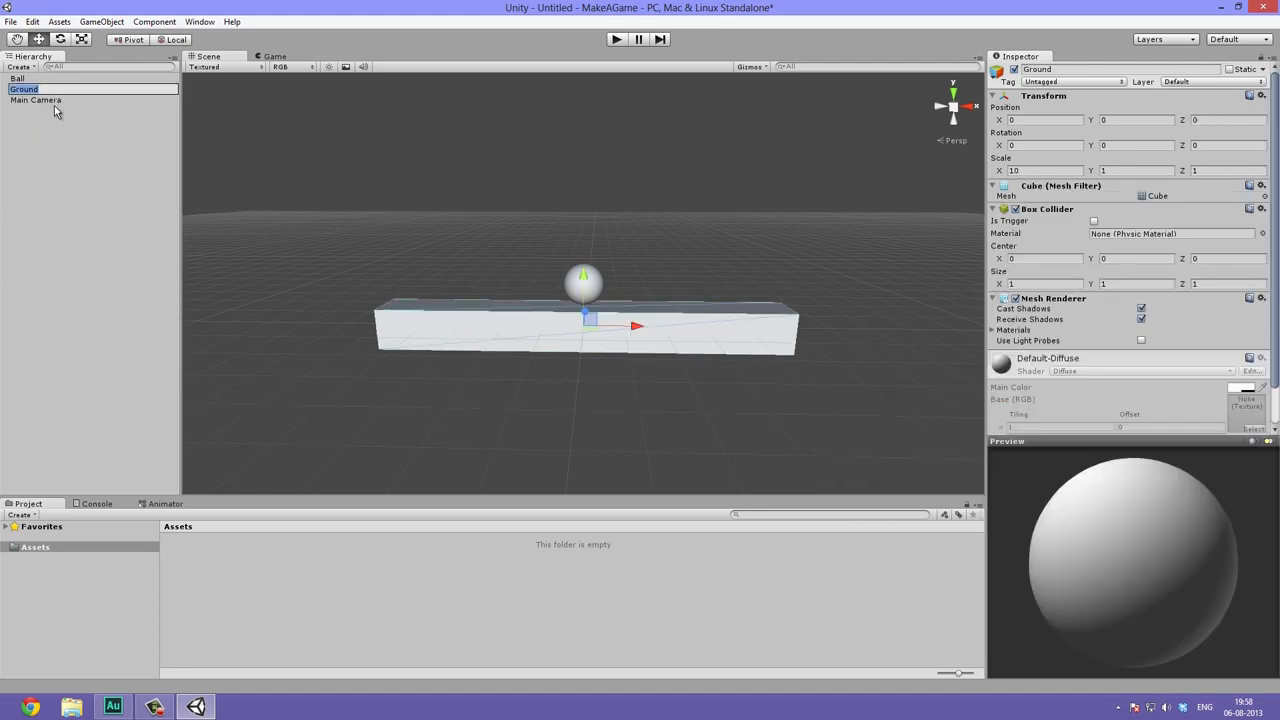
click(52, 102)
right_click(52, 102)
click(90, 140)
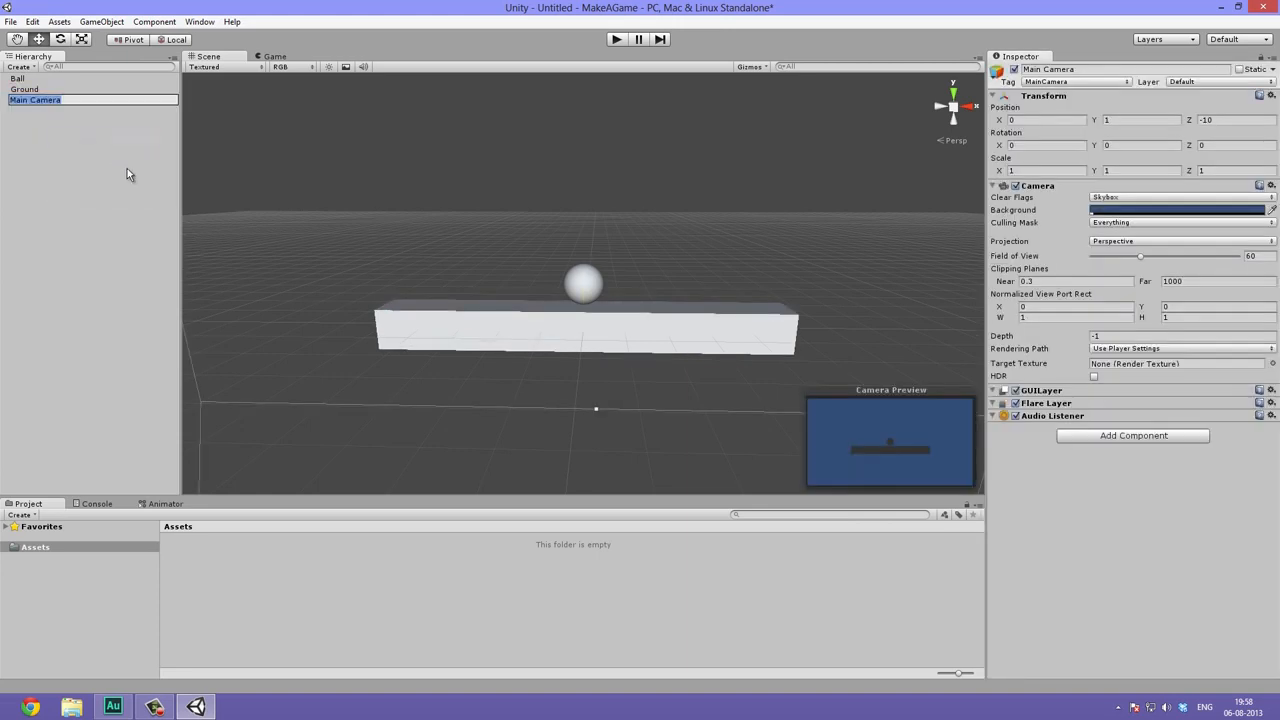
text(MainCamera)
key(Return)
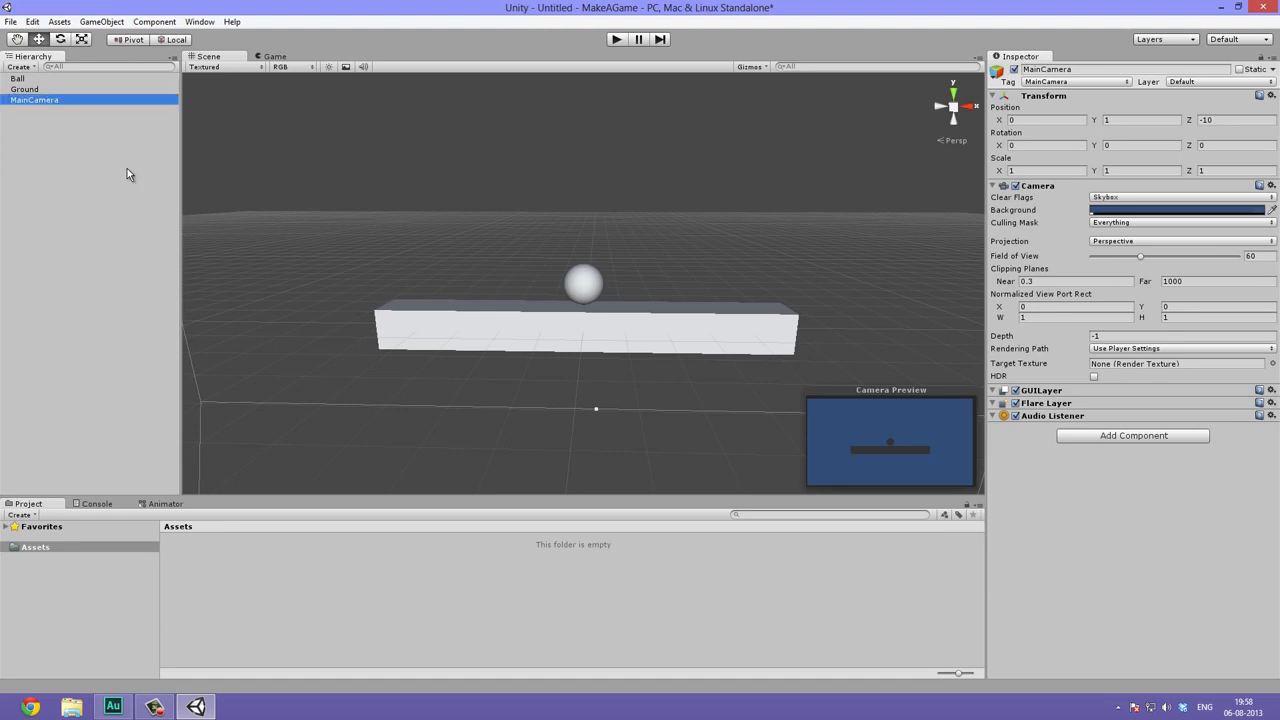
- Deselect everything, run the scene in the Game view, and stop the playback again
click(92, 131)
scroll(620, 206, down, 1)
click(284, 57)
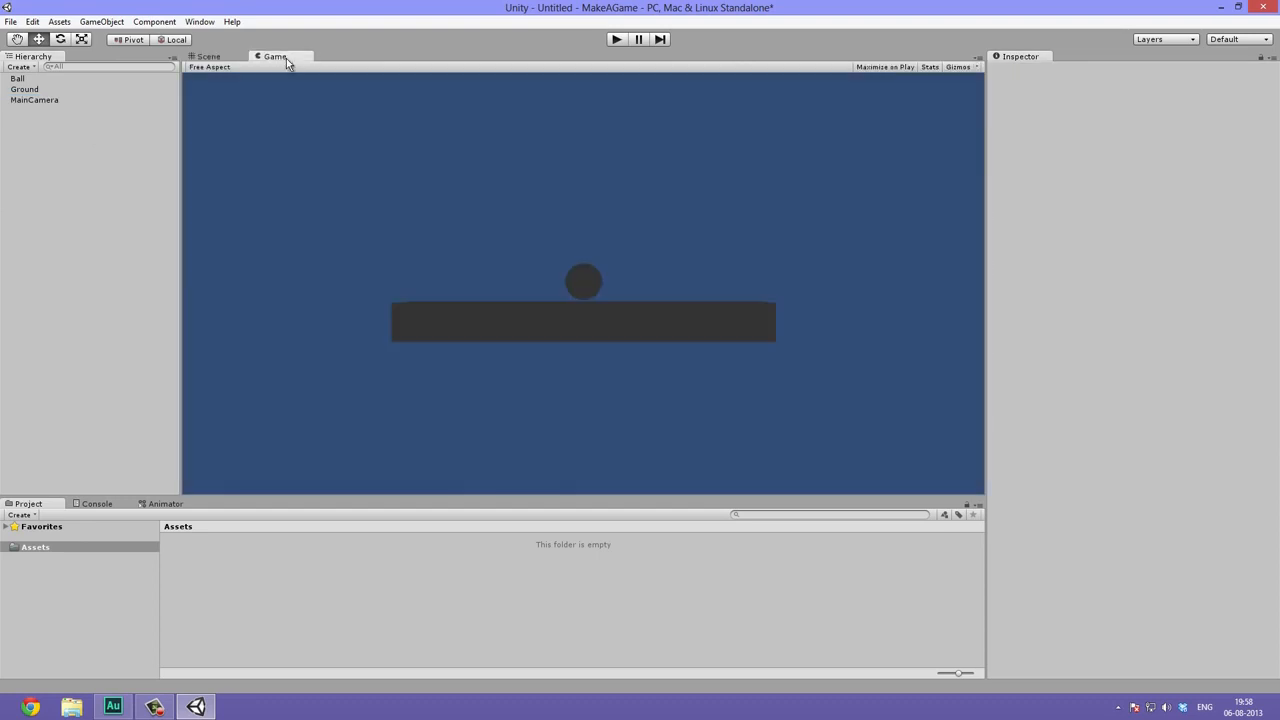
click(616, 39)
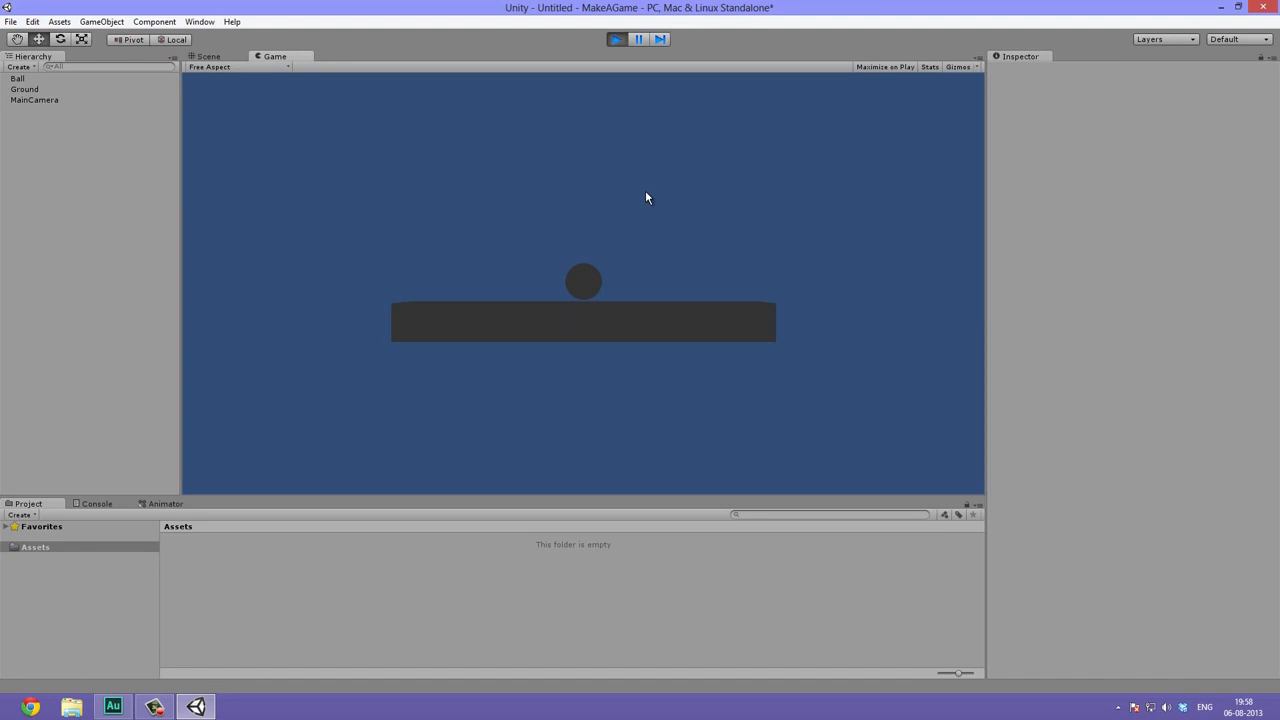
click(616, 40)
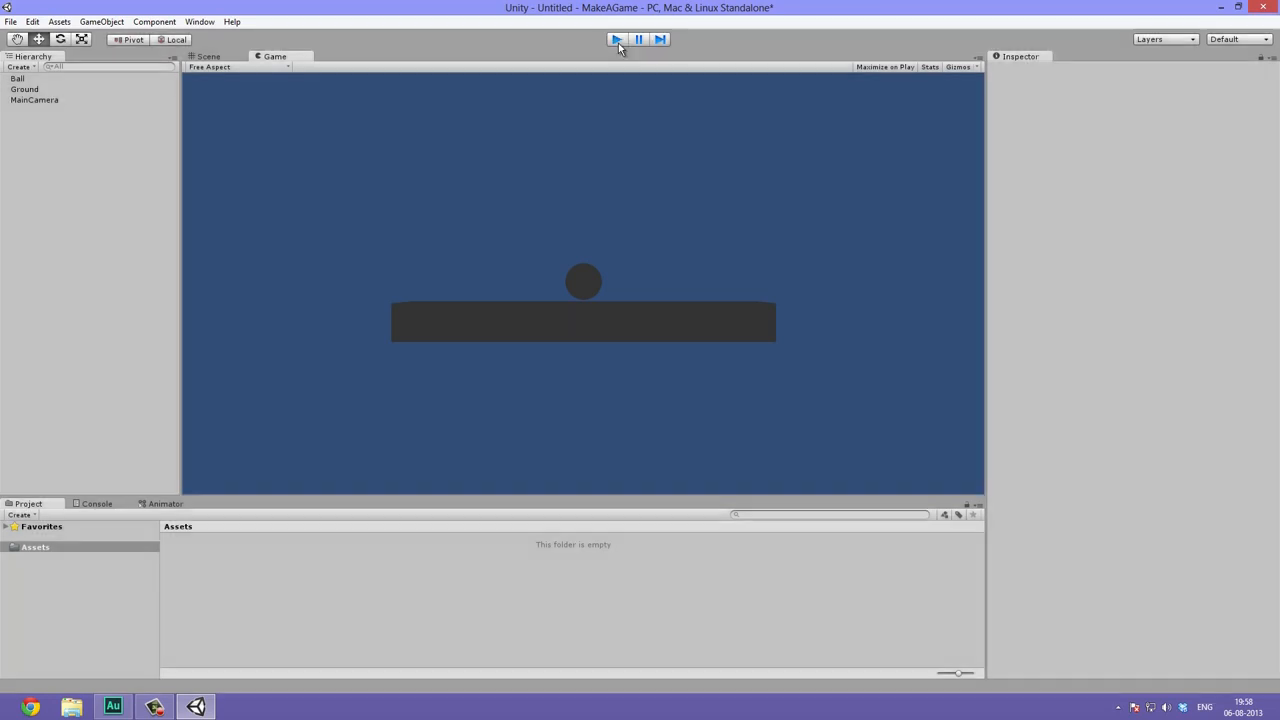
- Compare how the ball and ground are lit in the Scene view and in the Game view
click(210, 57)
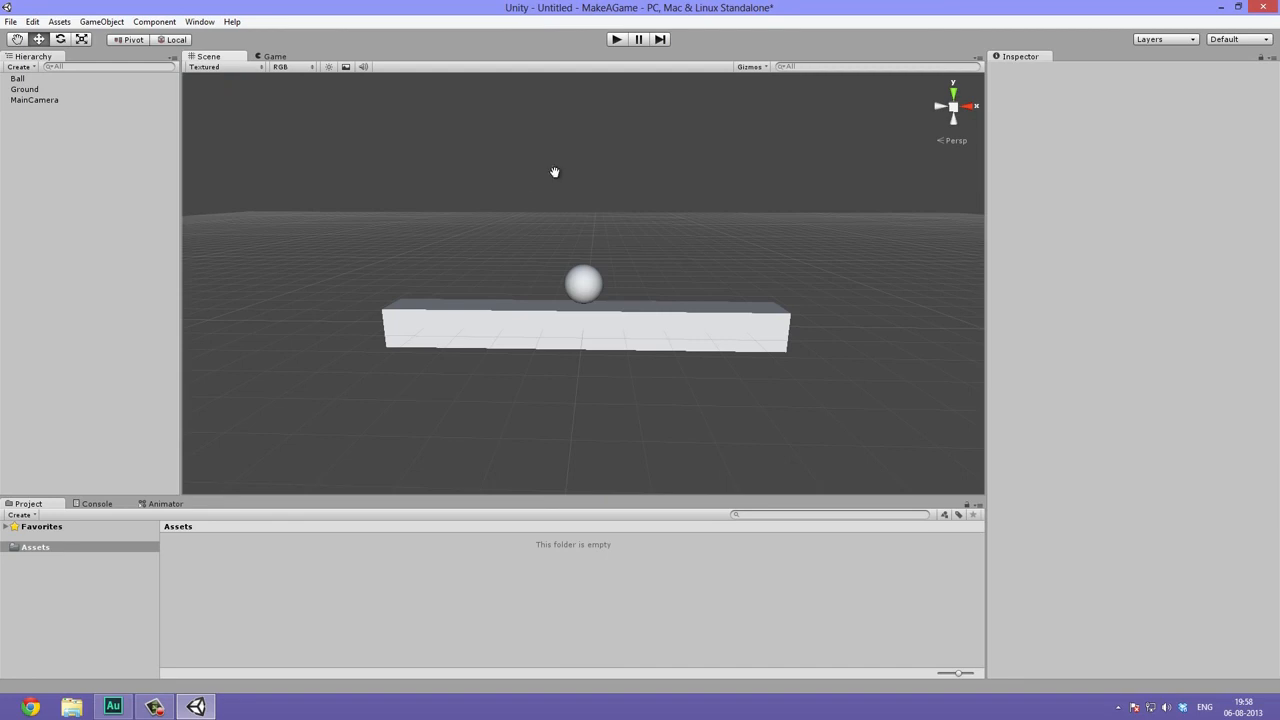
key(w)
middle_drag(587, 200, 566, 166)
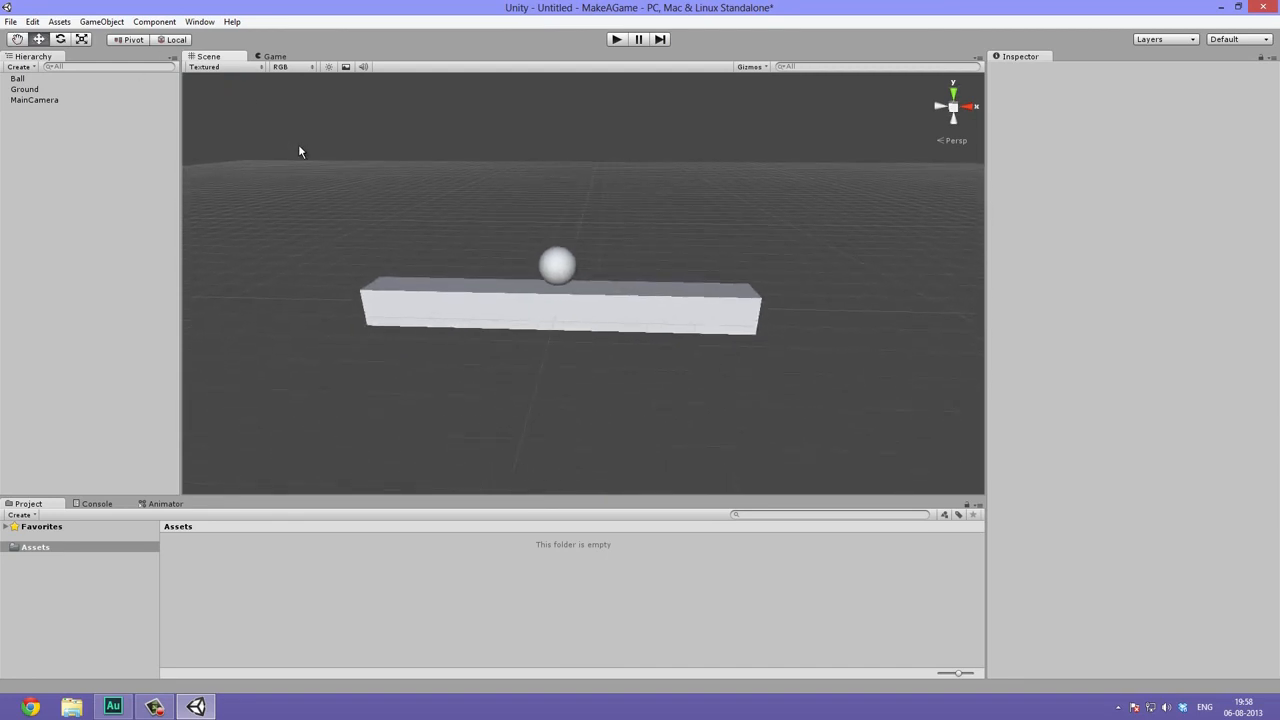
click(274, 56)
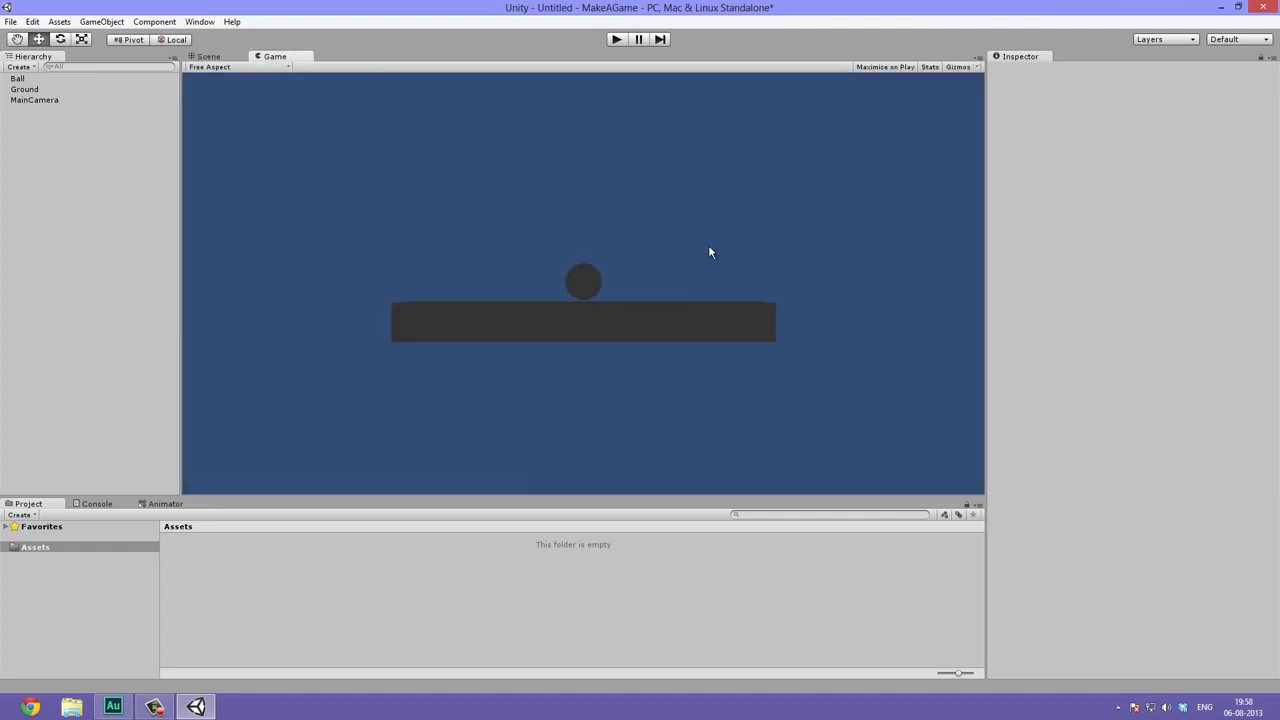
- Add a Point Light to the scene and inspect its effect and range from close up and far away
click(208, 57)
click(113, 23)
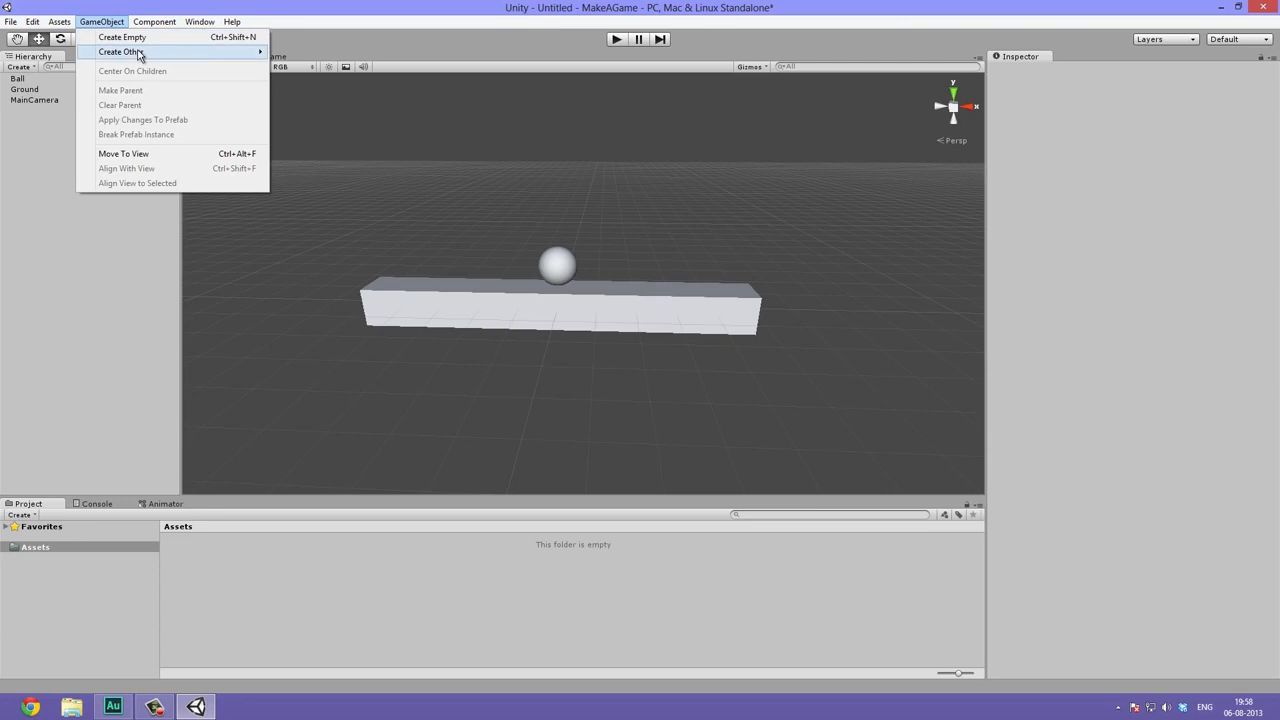
mouse_move(140, 55)
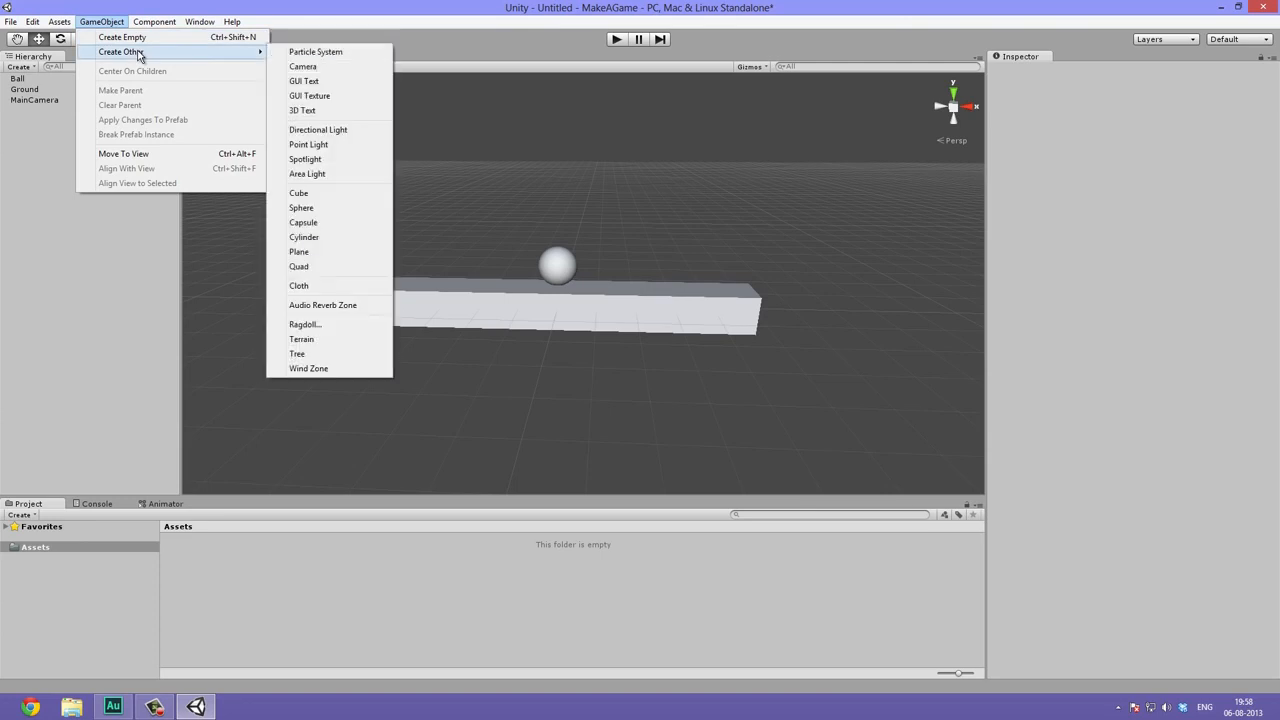
click(345, 146)
mouse_move(505, 318)
alt+mouse_down()
mouse_move(663, 300)
mouse_move(546, 325)
mouse_move(471, 383)
mouse_move(576, 325)
mouse_move(520, 298)
alt+mouse_up()
scroll(576, 291, up, 15)
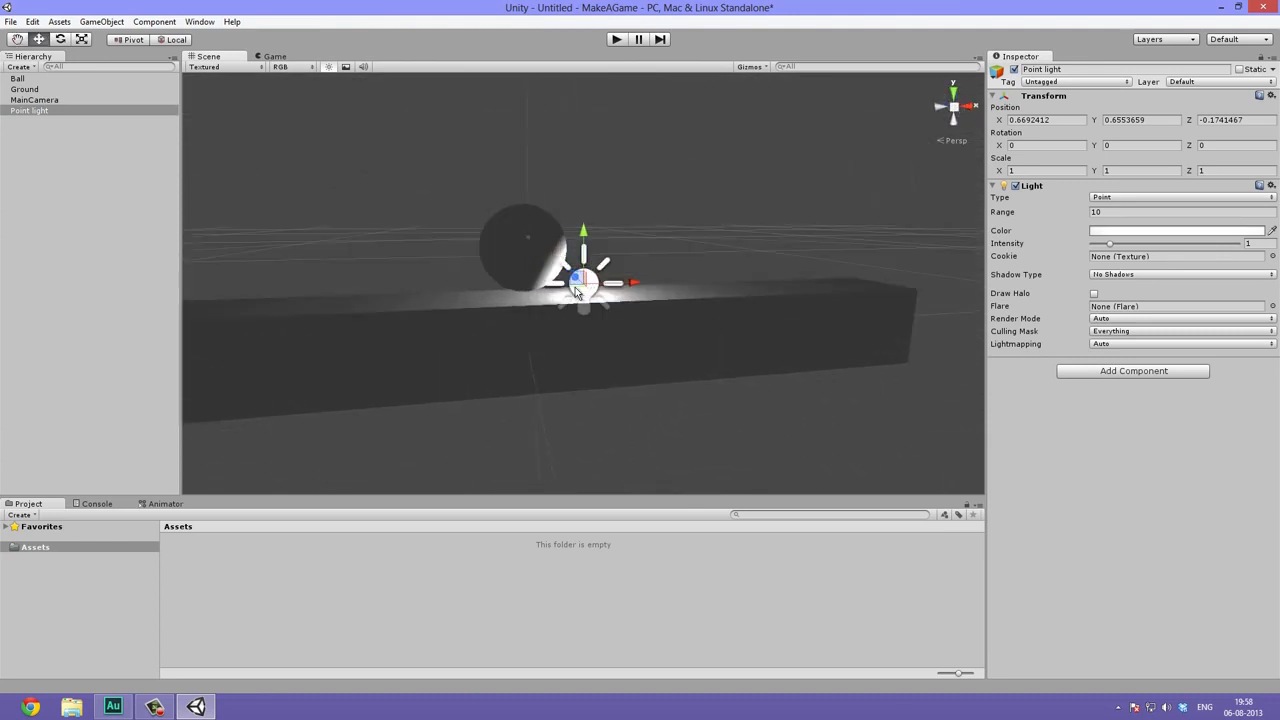
scroll(576, 279, down, 10)
alt+drag(600, 345, 777, 343)
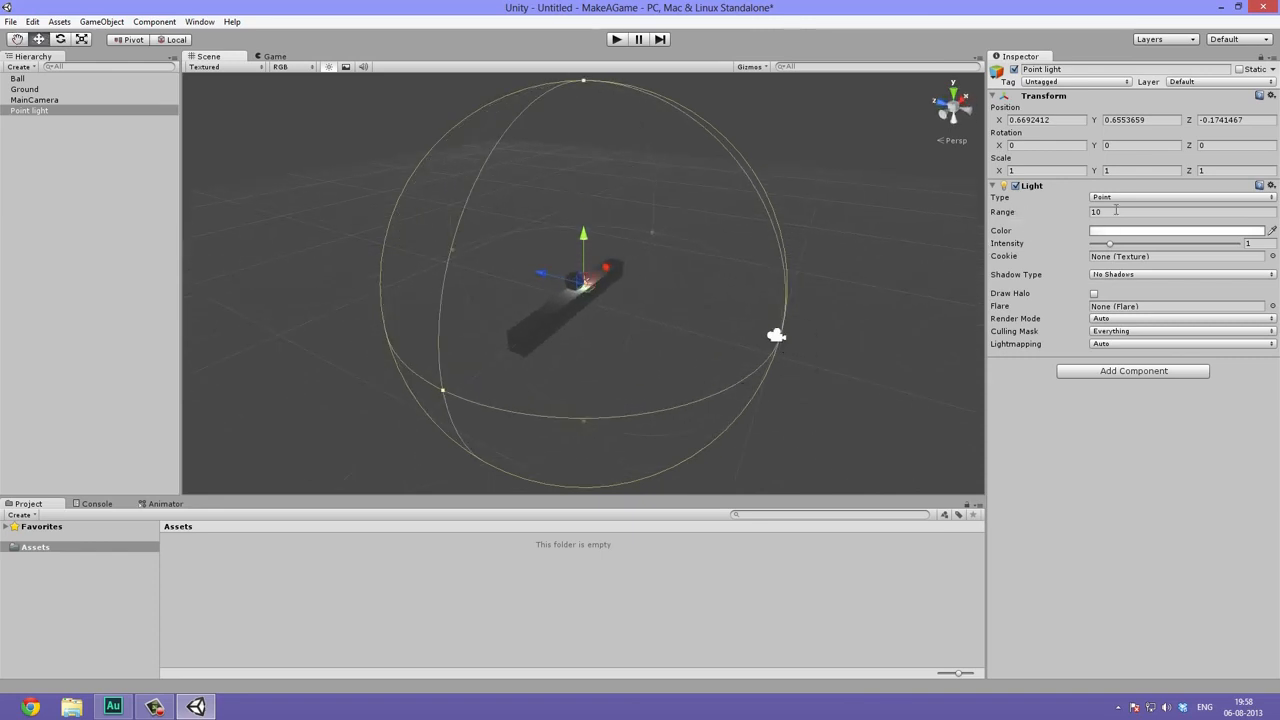
- Inspect the point light's range around the ground from another angle and check the available shadow types, keeping No Shadows
alt+drag(769, 227, 500, 242)
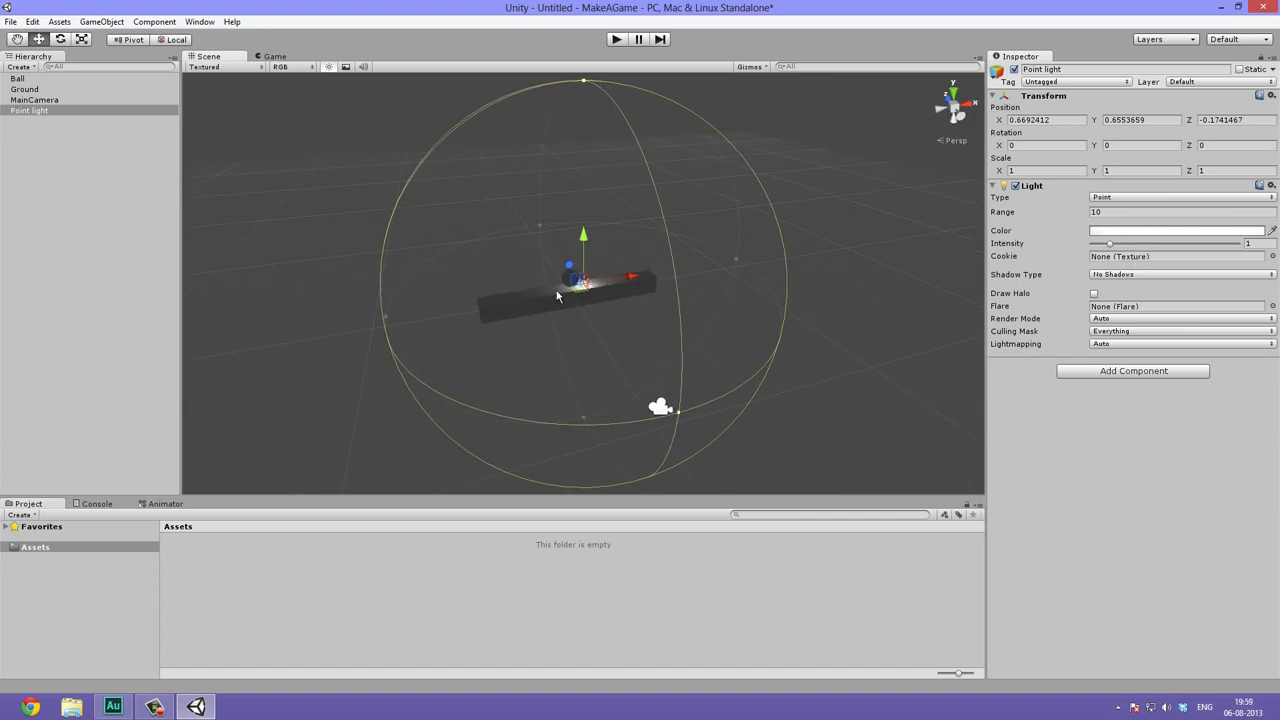
scroll(560, 296, down, 1)
scroll(653, 280, up, 4)
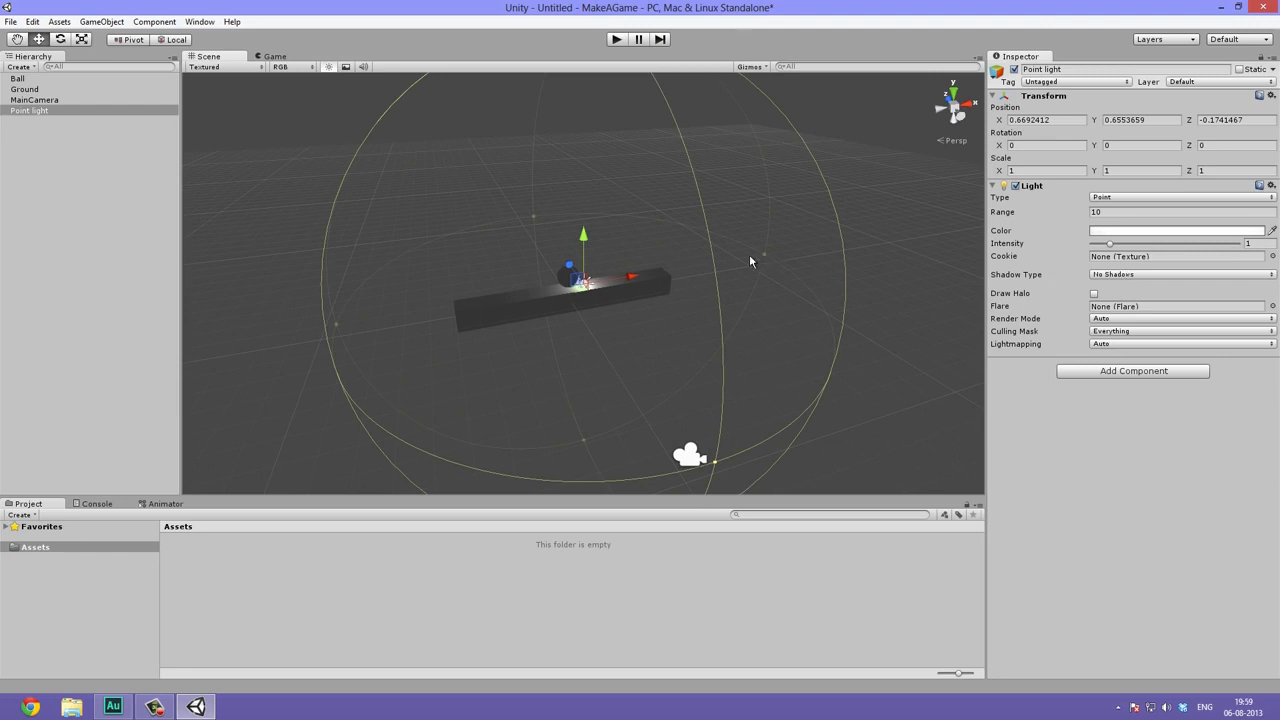
scroll(749, 254, down, 1)
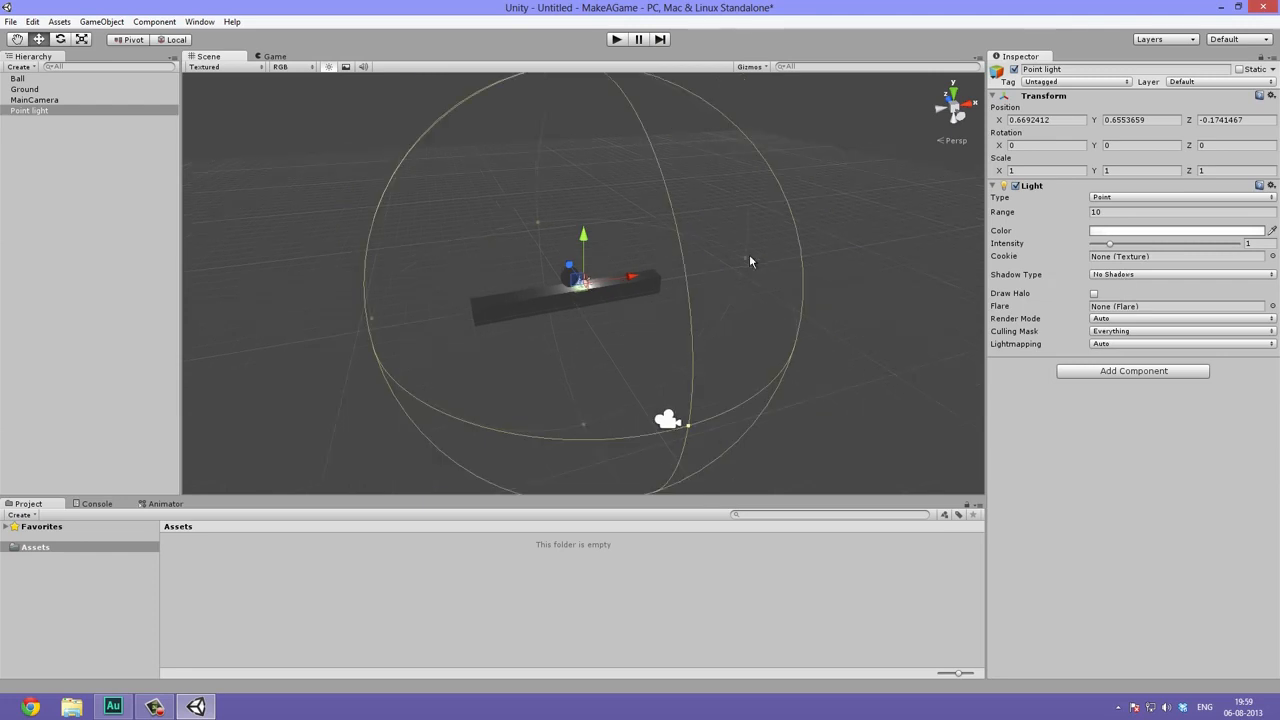
click(1176, 274)
click(1130, 290)
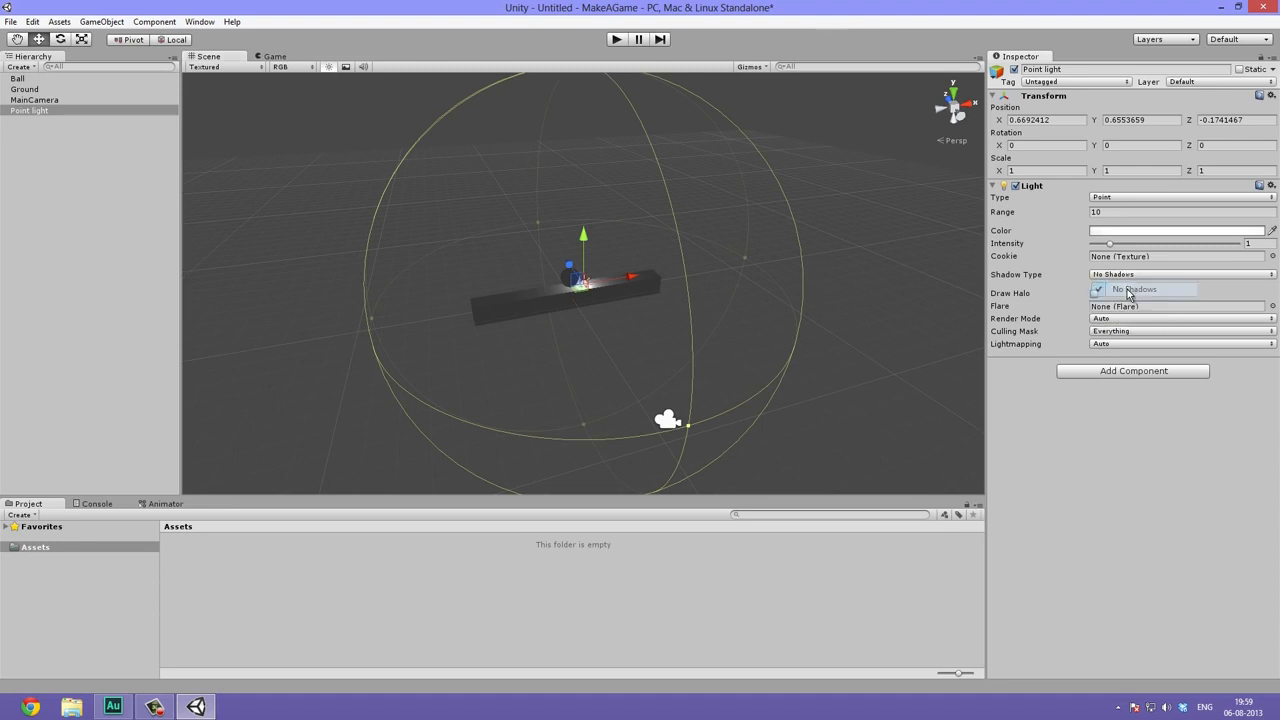
middle_drag(689, 234, 689, 217)
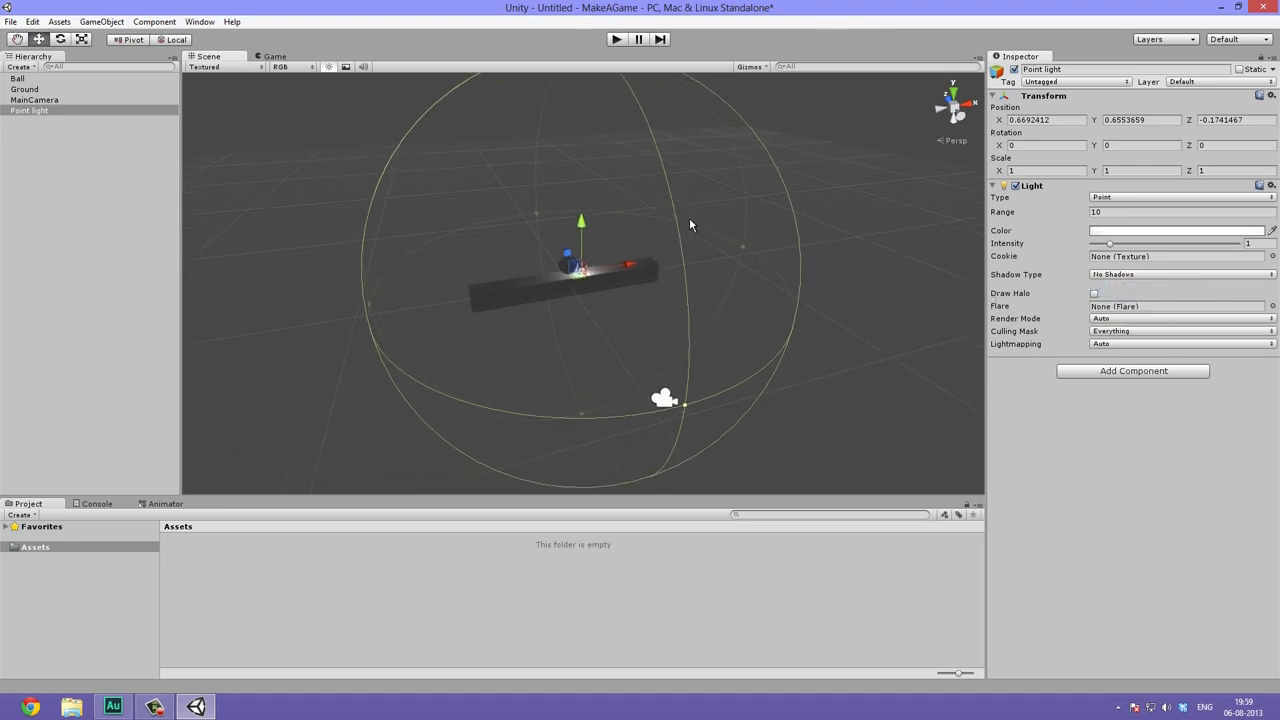
- Reset the point light's position to X 0, Y 0, Z 0
alt+drag(713, 248, 658, 203)
click(1035, 120)
text(0)
key(Tab)
text(0)
key(Tab)
text(0)
- Move the point light above and in front of the ball, to about Y 2.99 and Z -1.71
alt+drag(730, 246, 755, 206)
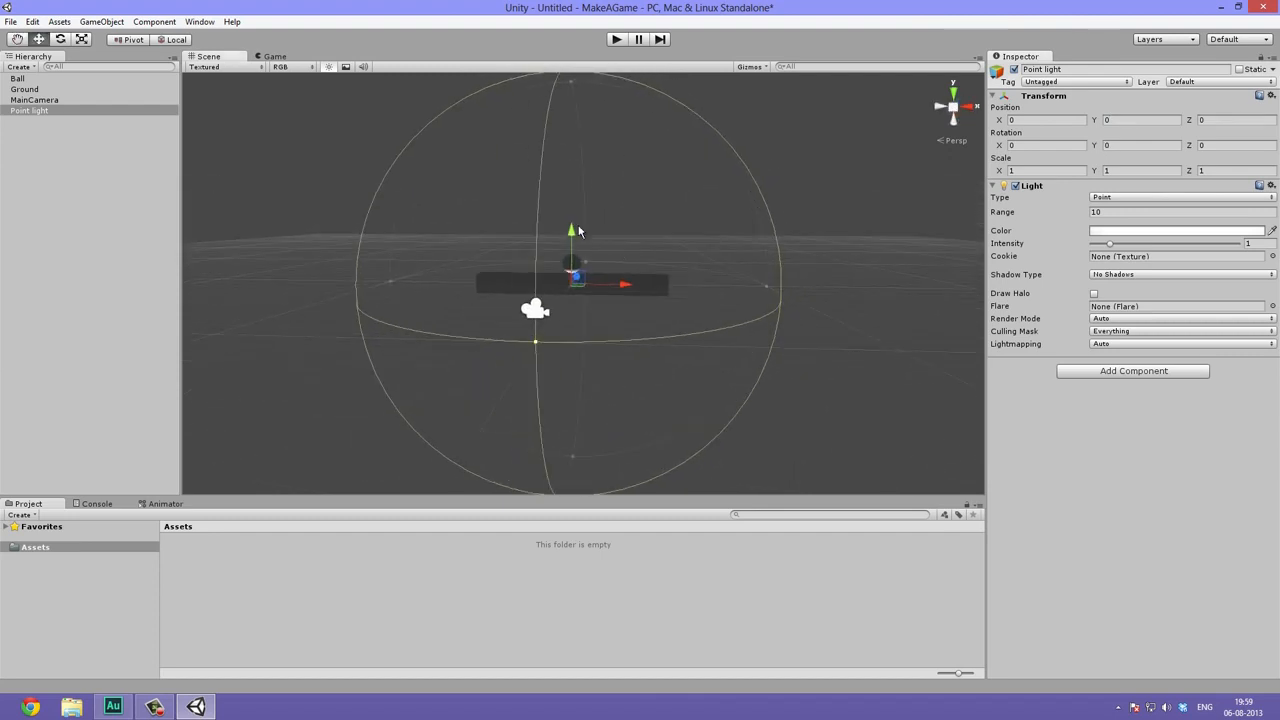
drag(578, 231, 180, 236)
drag(640, 228, 709, 326)
drag(778, 280, 757, 300)
key(ctrl+z)
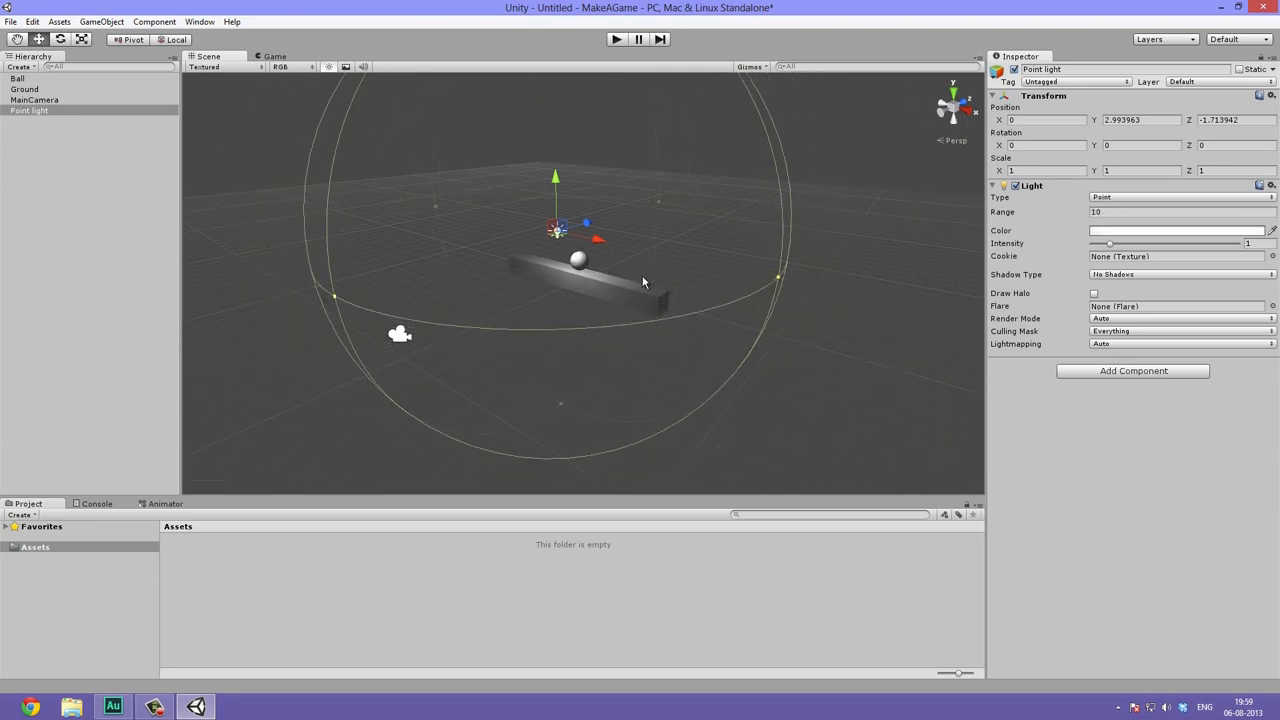
- Raise the point light to about Y 4.26 and Z -1.86, and check the lighting in the Game view
drag(558, 179, 555, 154)
drag(582, 200, 579, 201)
click(285, 59)
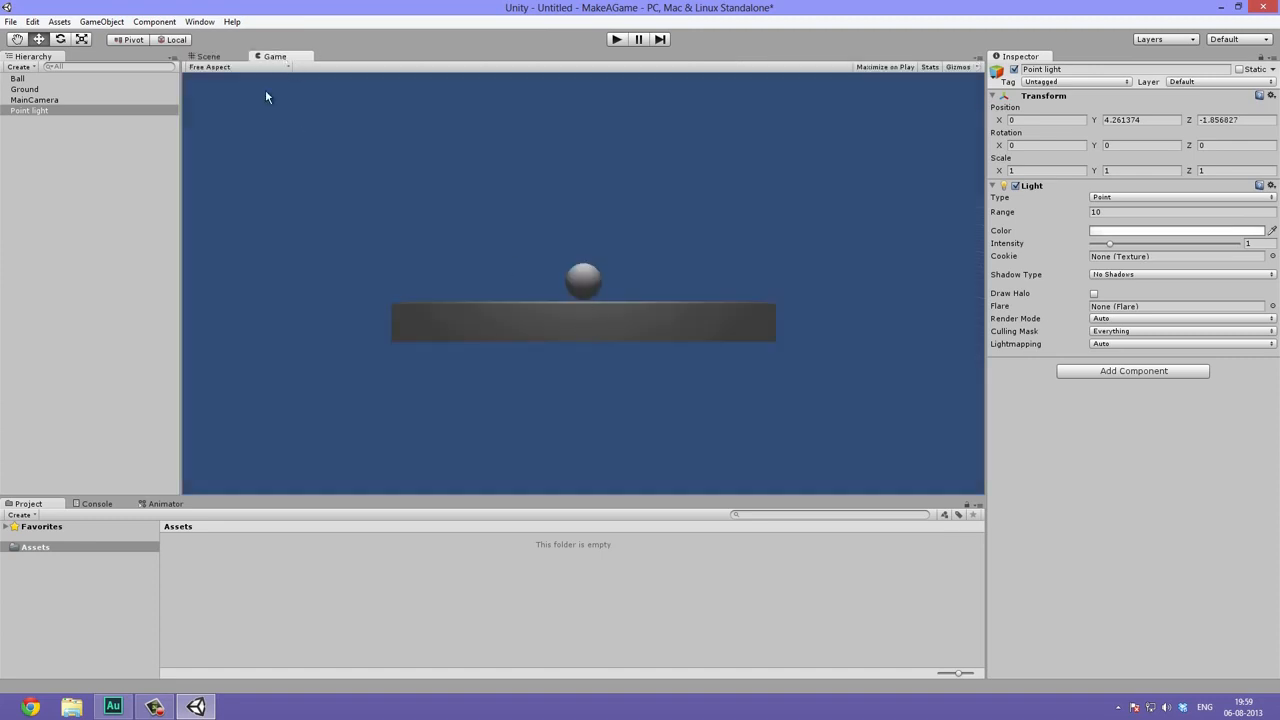
click(221, 57)
middle_drag(562, 281, 569, 335)
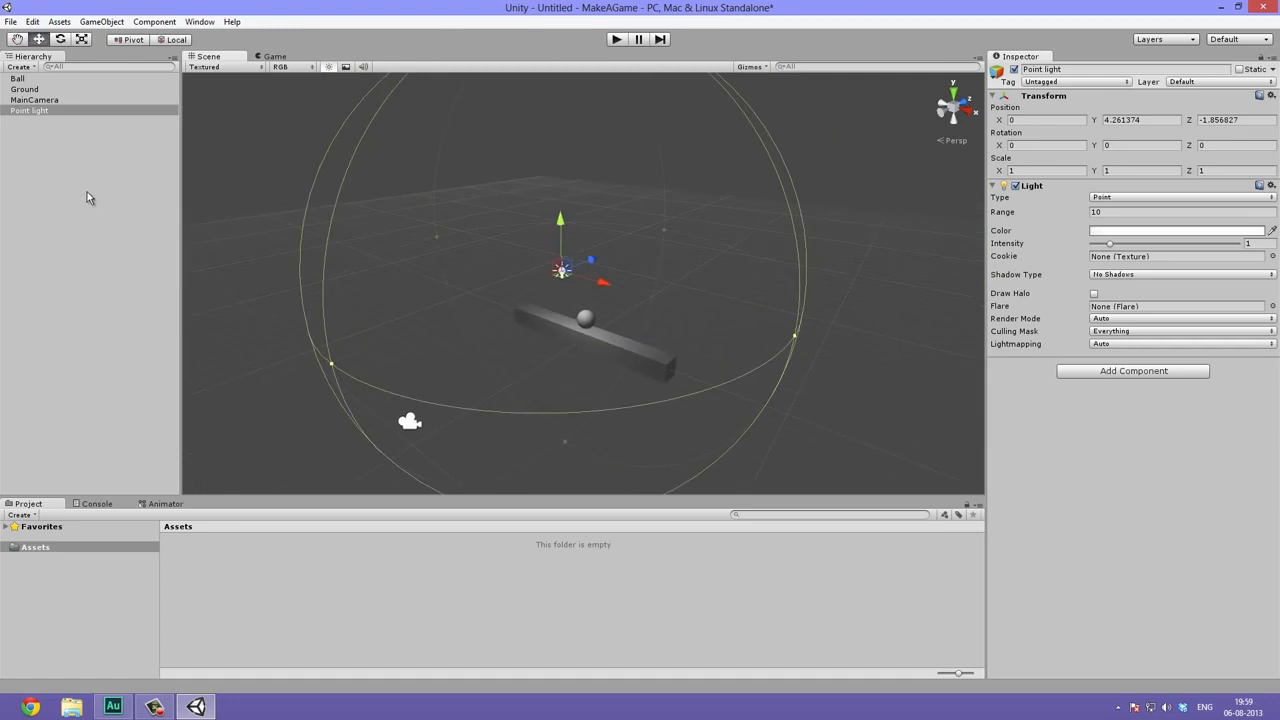
- Rename the Point light object as Light01 and deselect it
right_click(57, 111)
click(120, 156)
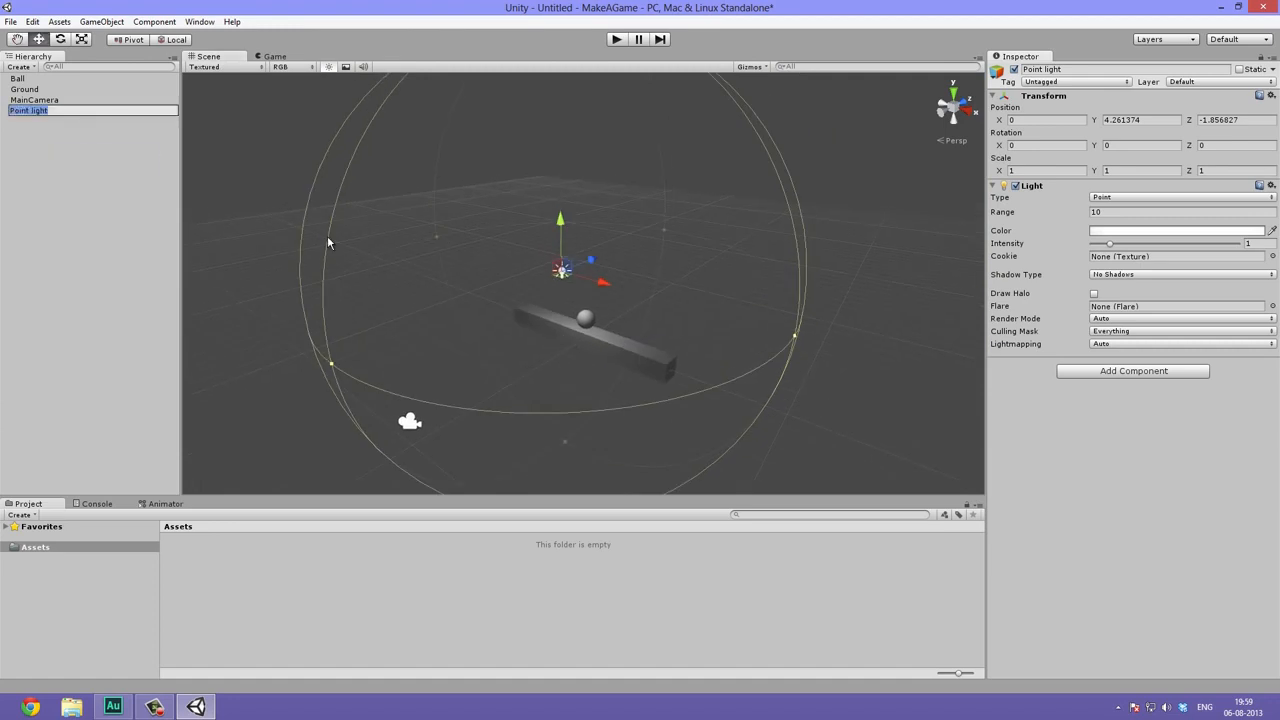
text(Light01)
key(Return)
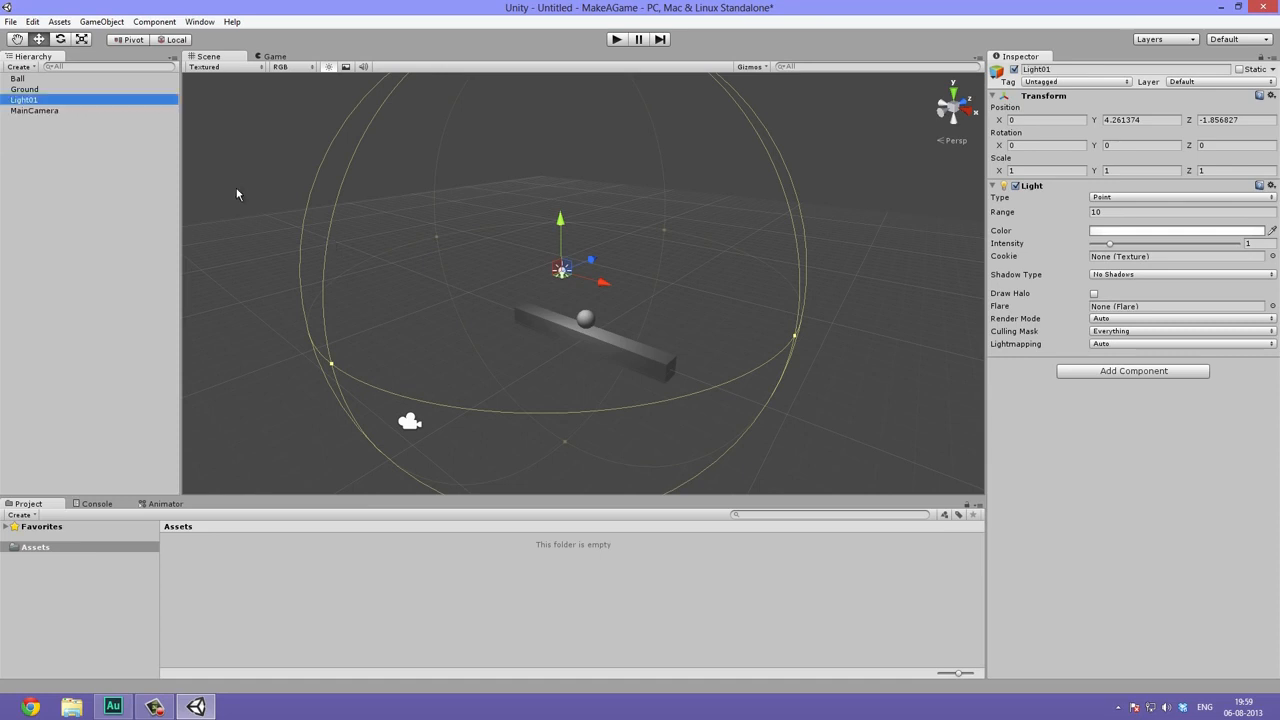
click(273, 188)
scroll(362, 218, up, 2)
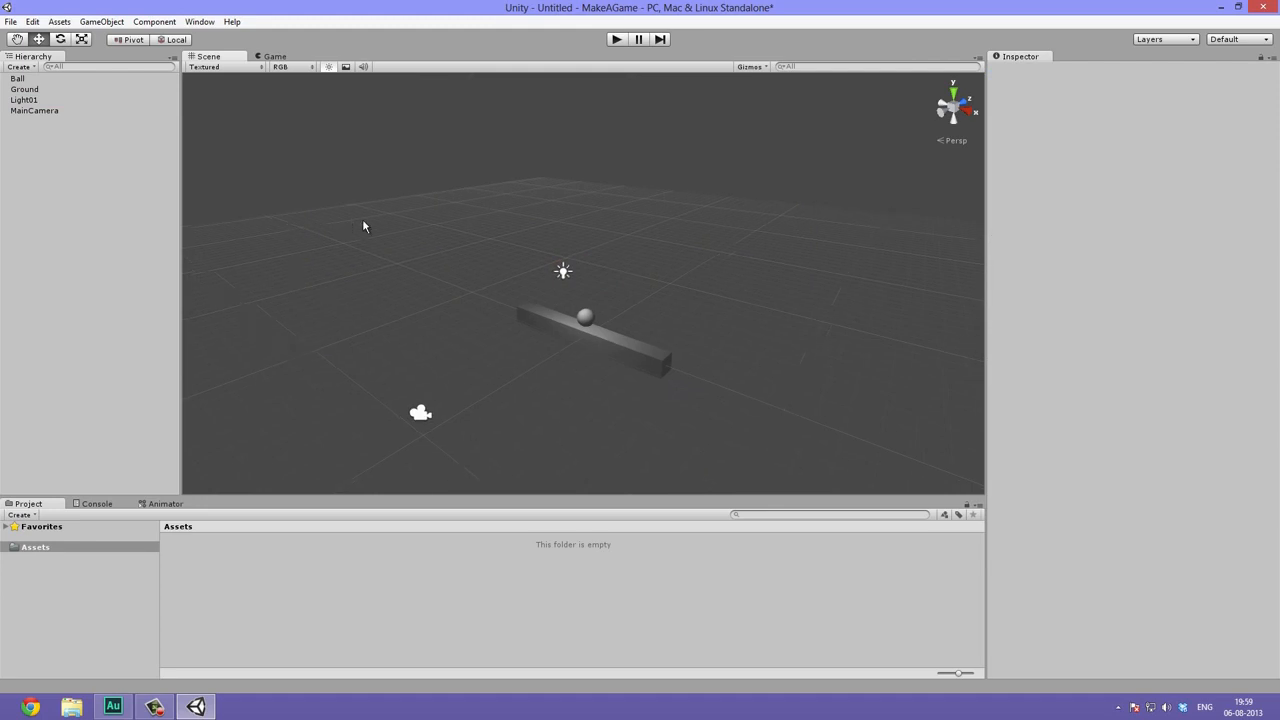
alt+drag(440, 337, 600, 323)
middle_drag(600, 323, 562, 257)
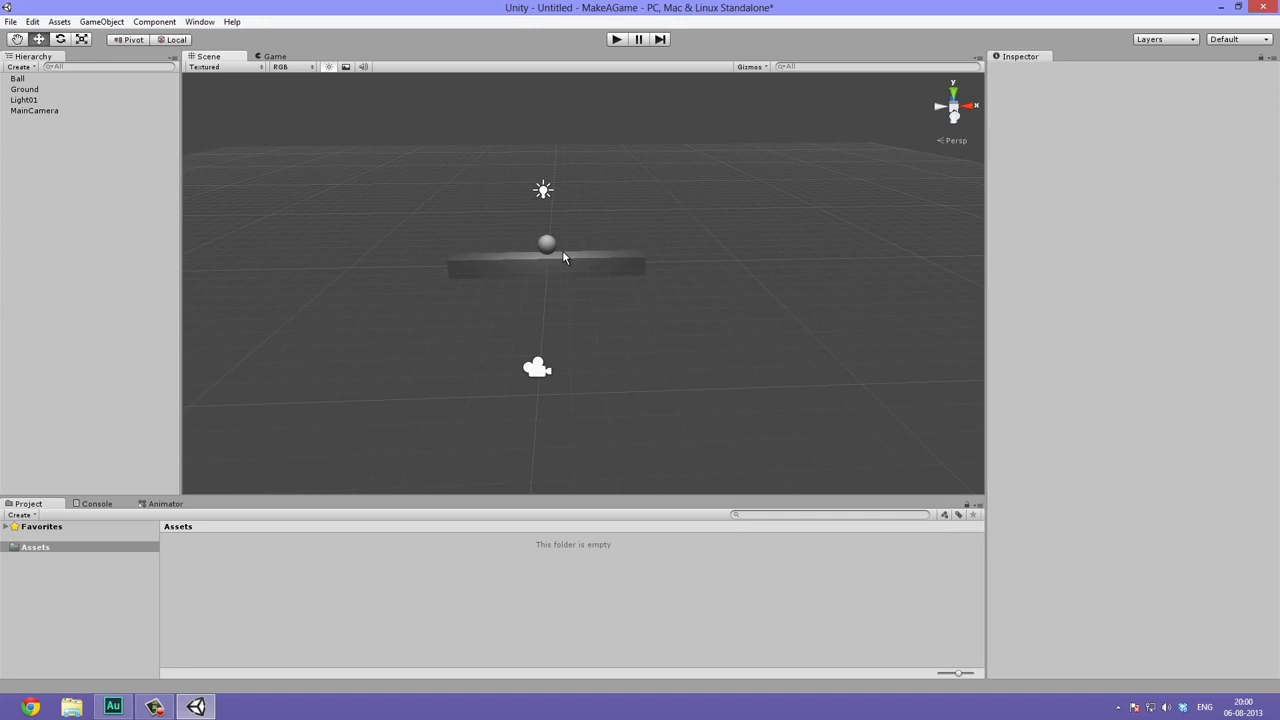
scroll(563, 251, up, 3)
middle_drag(556, 204, 569, 239)
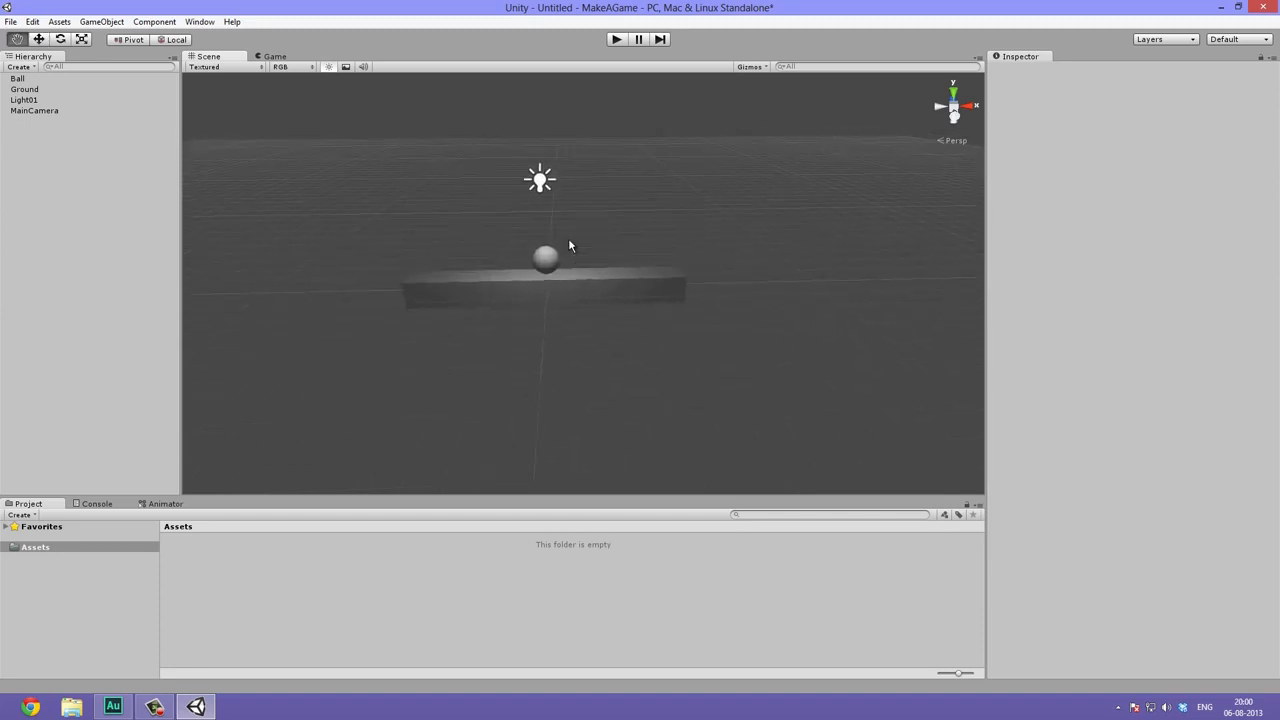